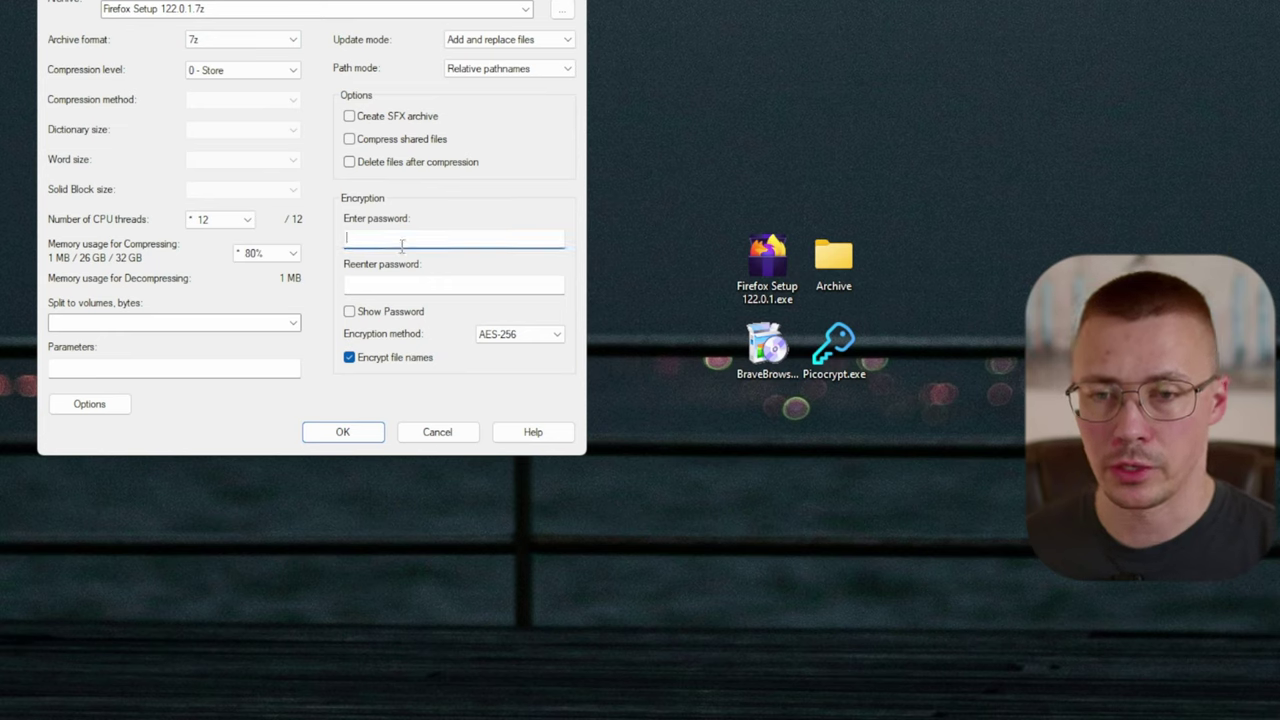
Toggle file name encryption off and on in the encryption settings for the Firefox Setup 122.0.1.7z archive.
left_click(384, 285)
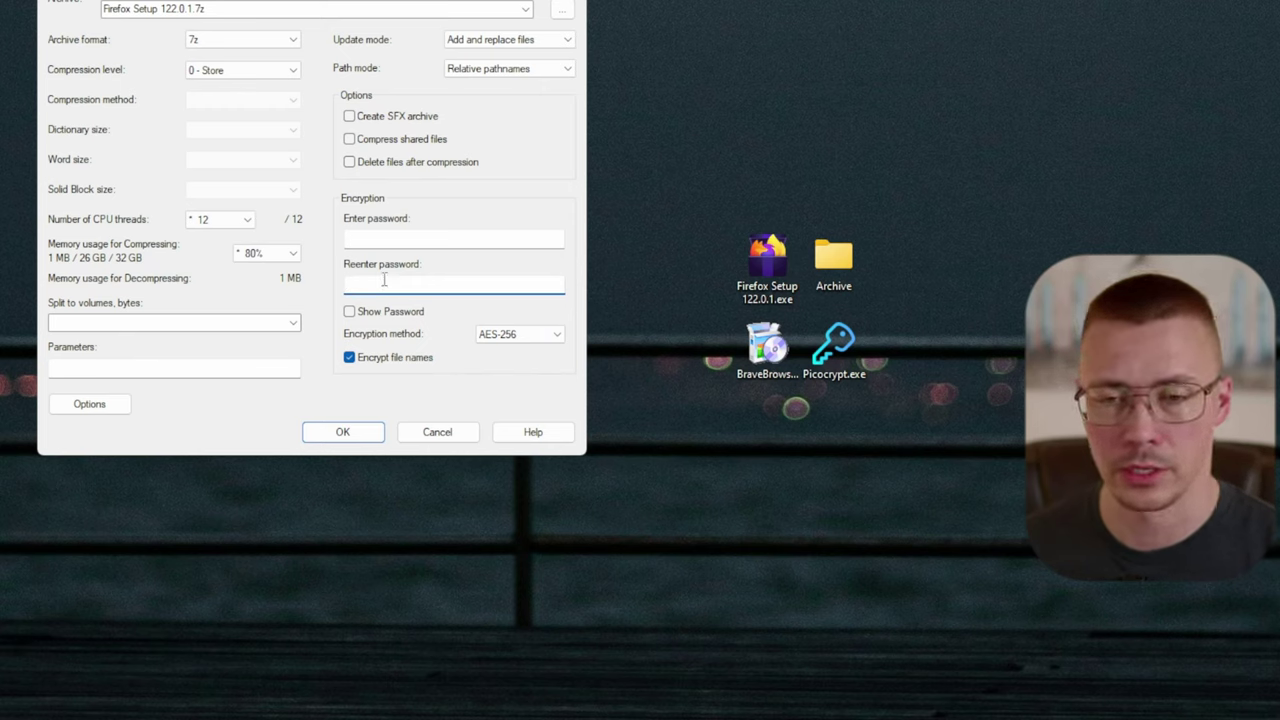
left_click(387, 240)
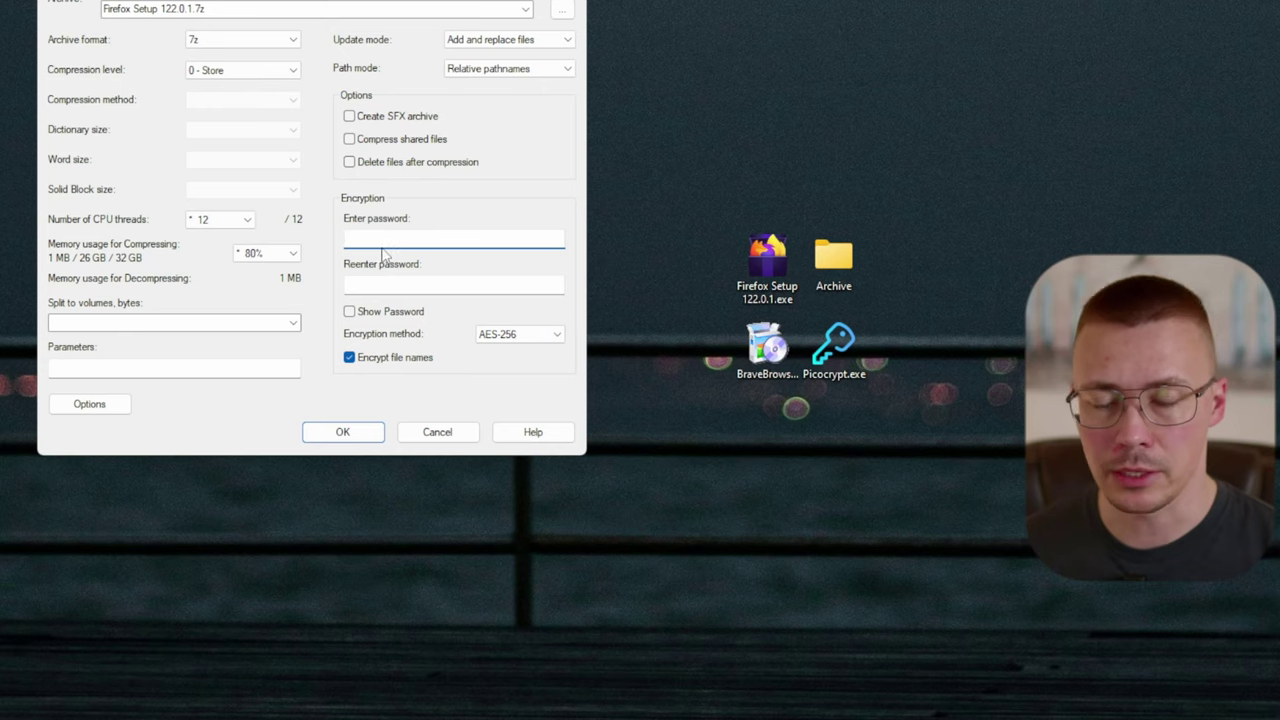
left_click(374, 362)
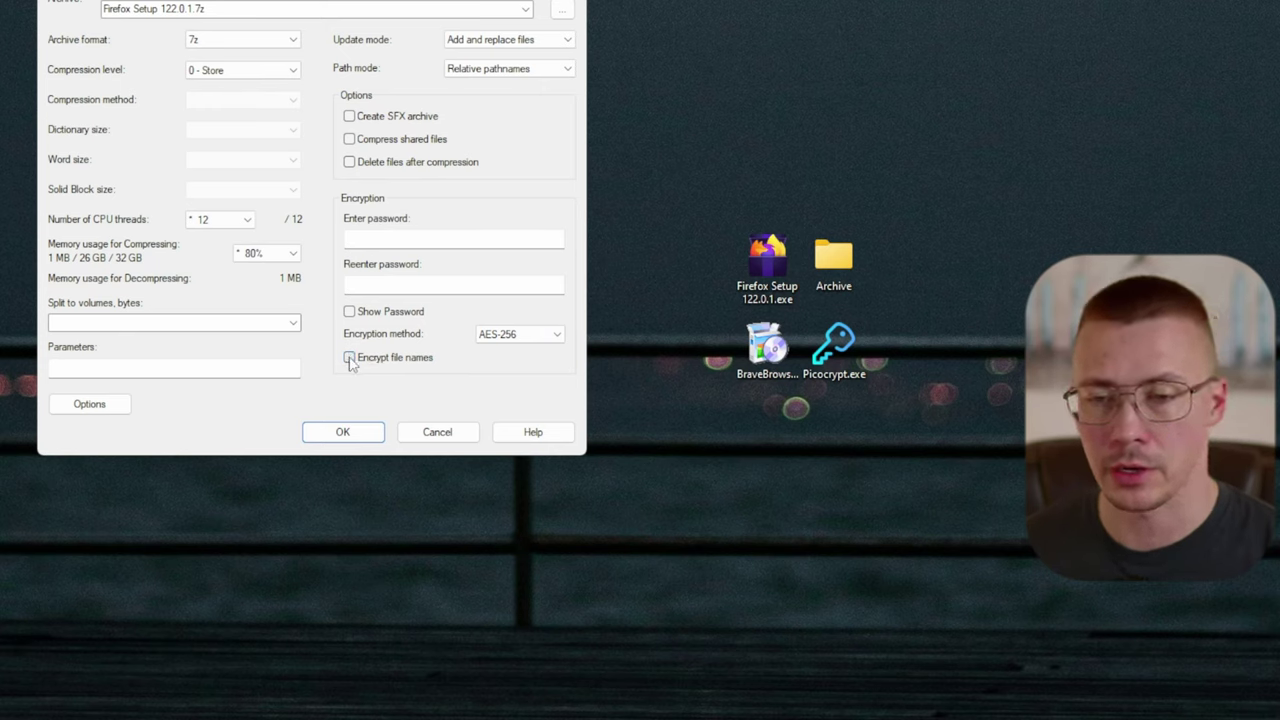
left_click(350, 360)
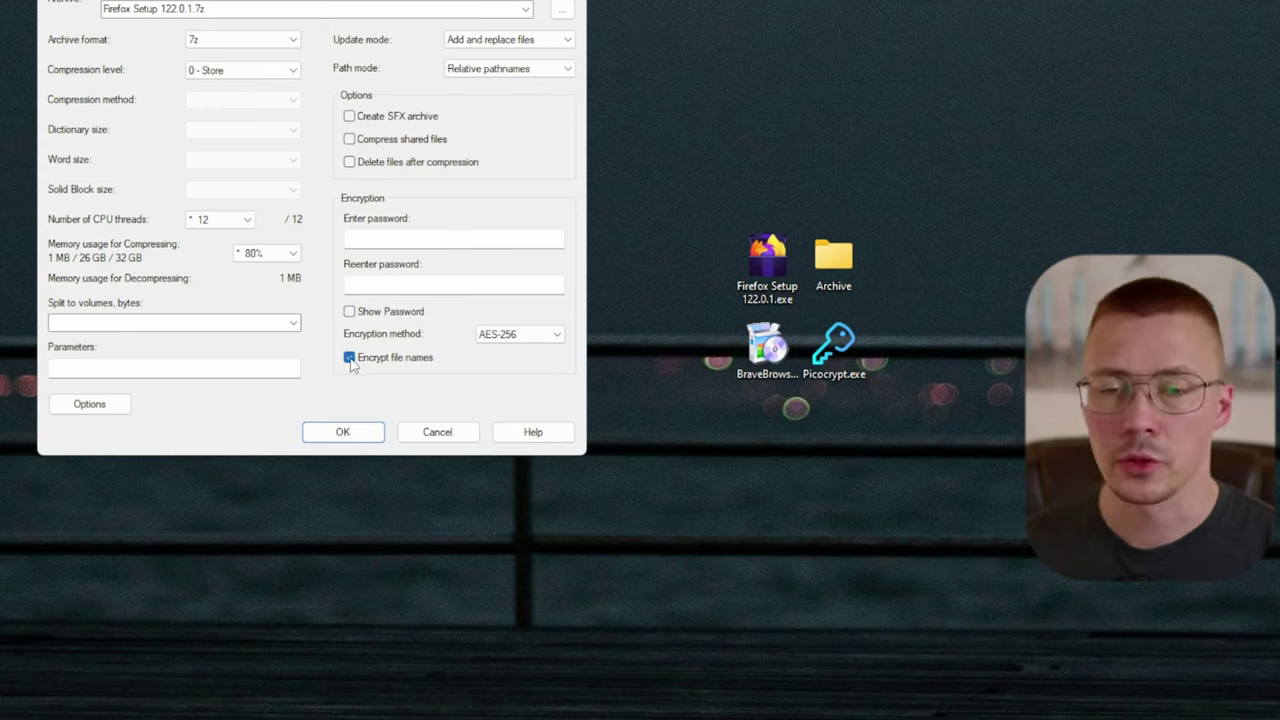
left_click(350, 362)
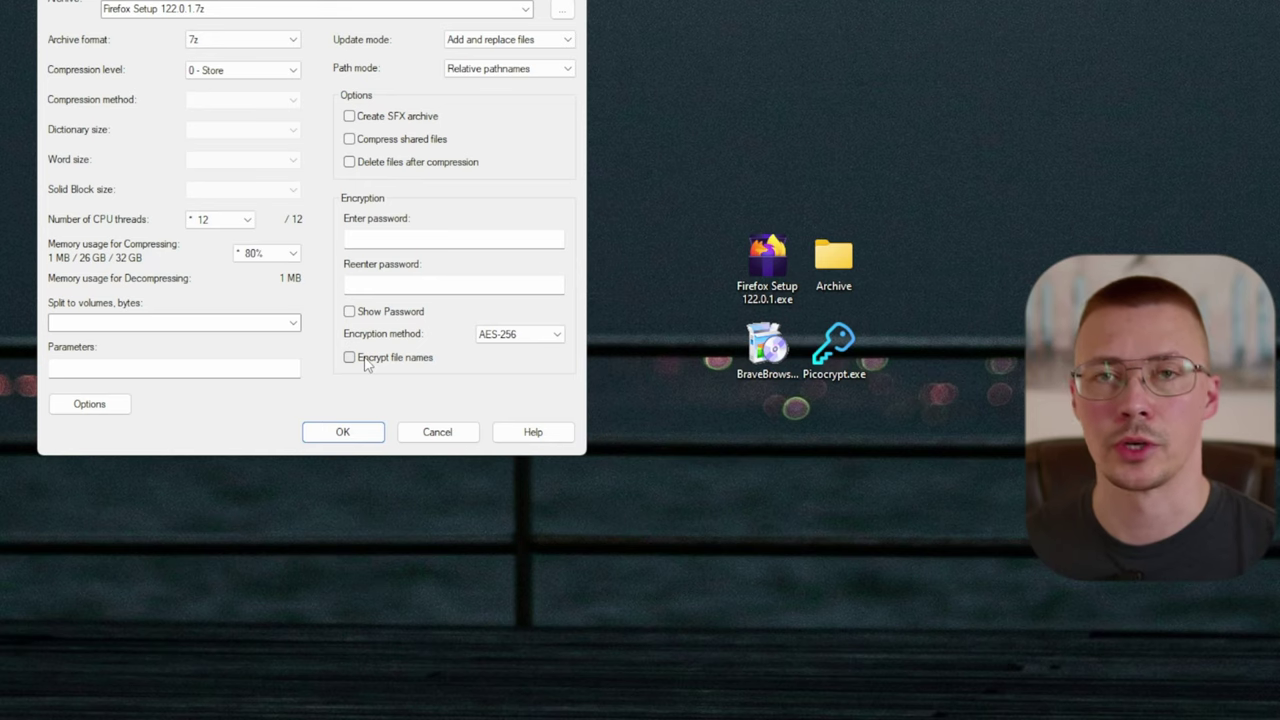
left_click(365, 363)
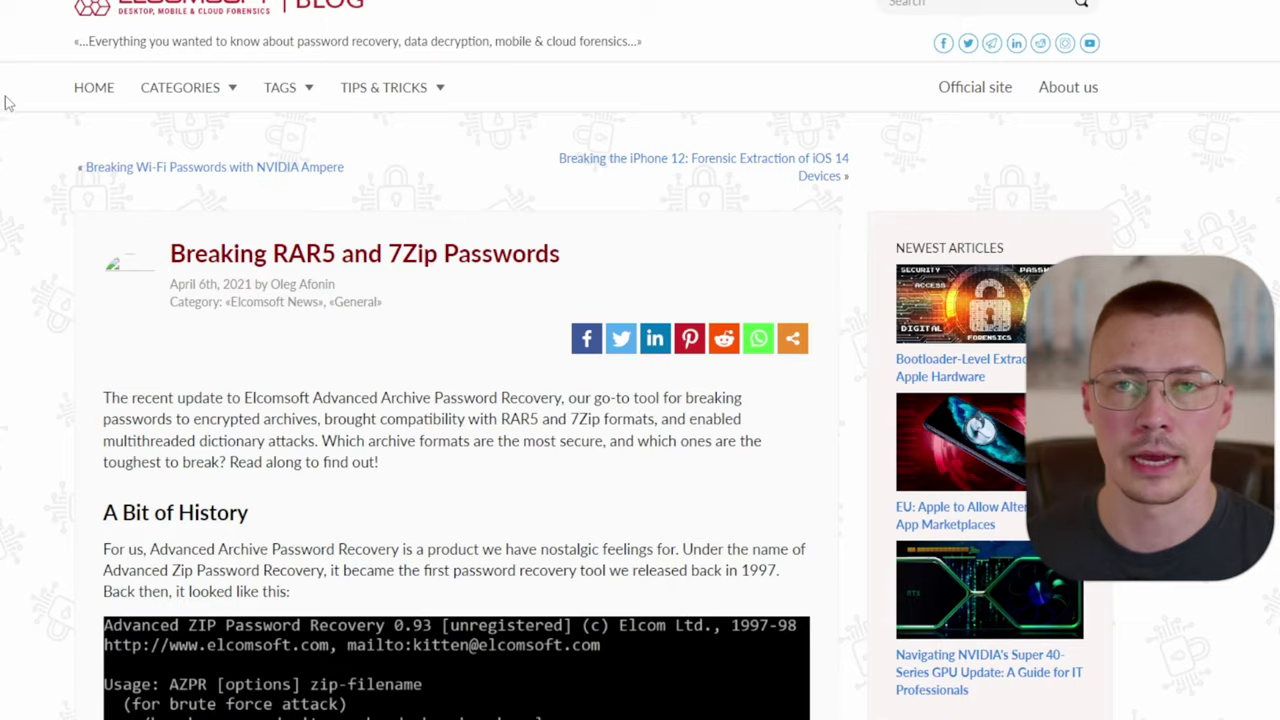
Examine the Elcomsoft article on breaking RAR5 and 7Zip passwords, focusing on its RAR4, RAR5 and 7Zip encryption sections.
scroll(8, 110, "down", 7)
scroll(8, 114, "up", 3)
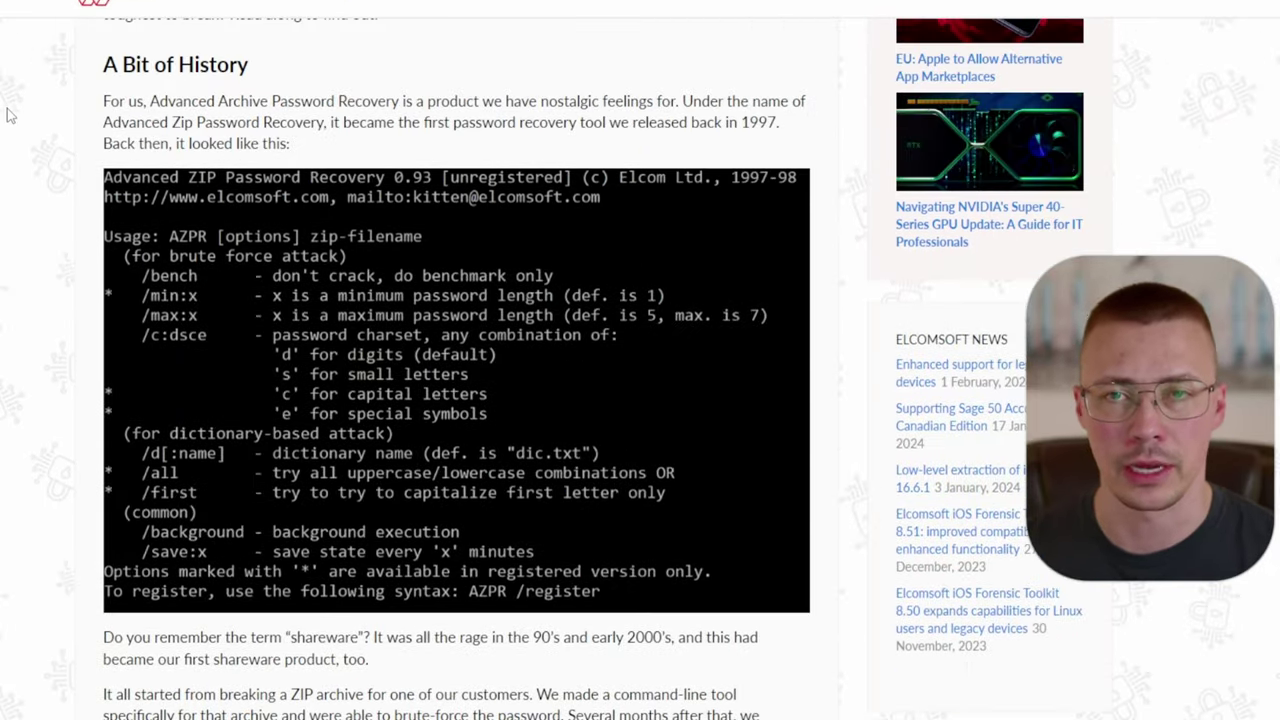
scroll(6, 110, "down", 6)
scroll(8, 108, "down", 14)
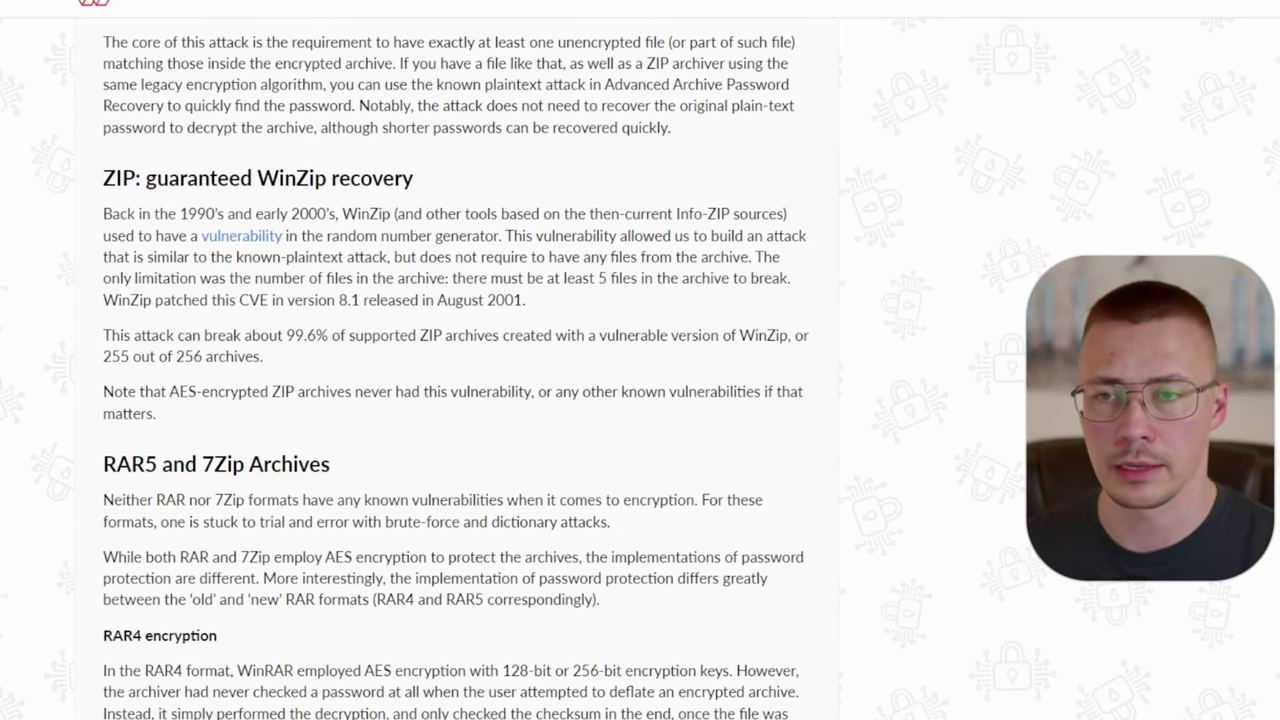
scroll(450, 370, "down", 10)
scroll(450, 370, "up", 2)
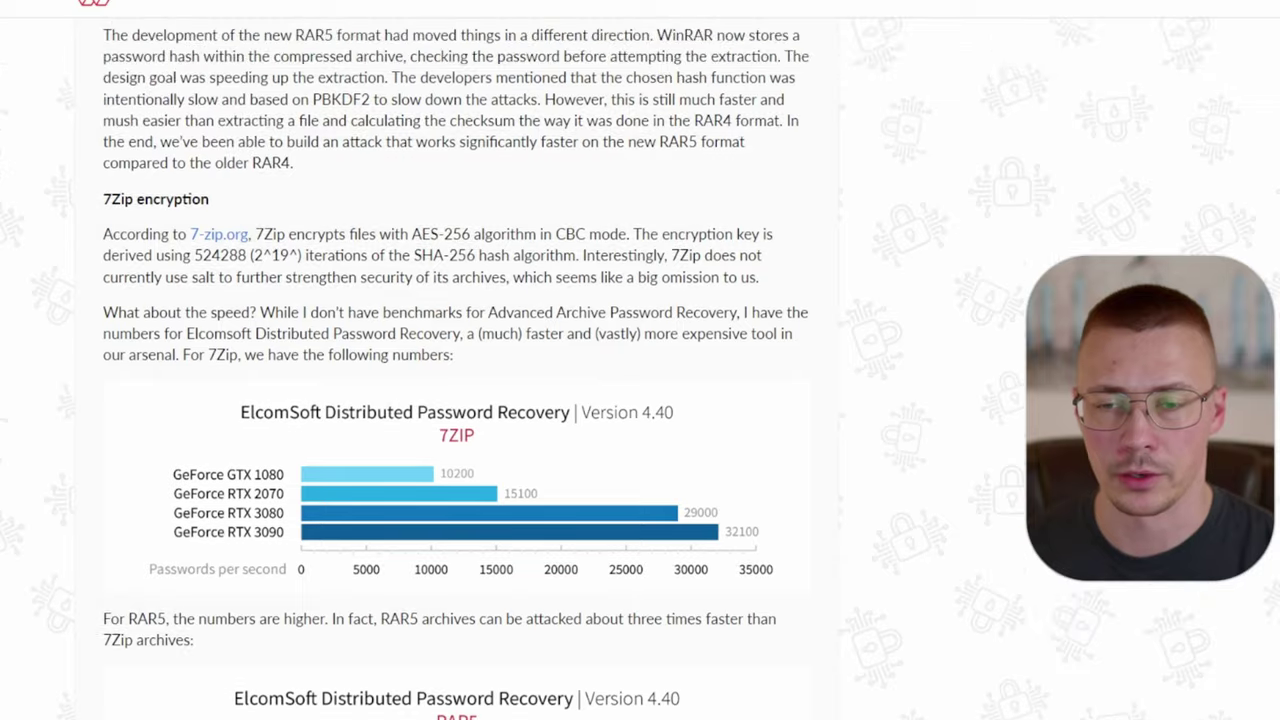
scroll(450, 370, "up", 2)
scroll(450, 370, "up", 3)
scroll(450, 370, "down", 5)
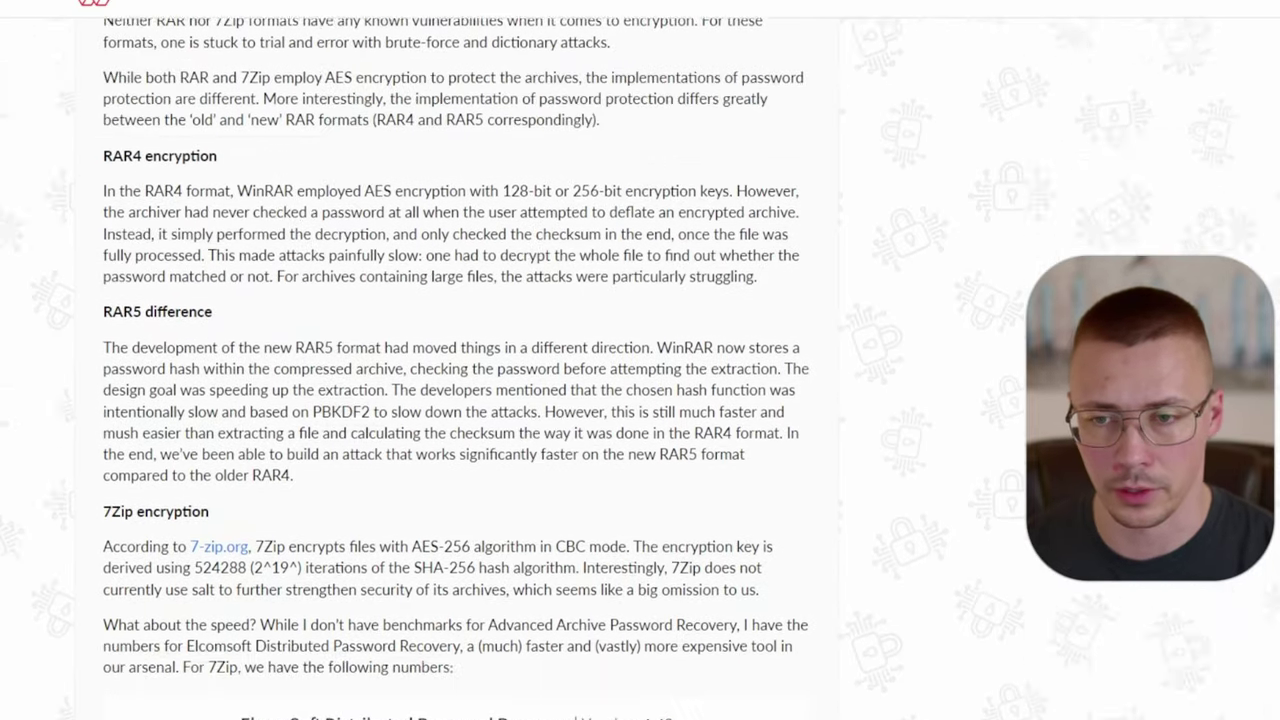
scroll(150, 150, "down", 2)
scroll(150, 150, "up", 1)
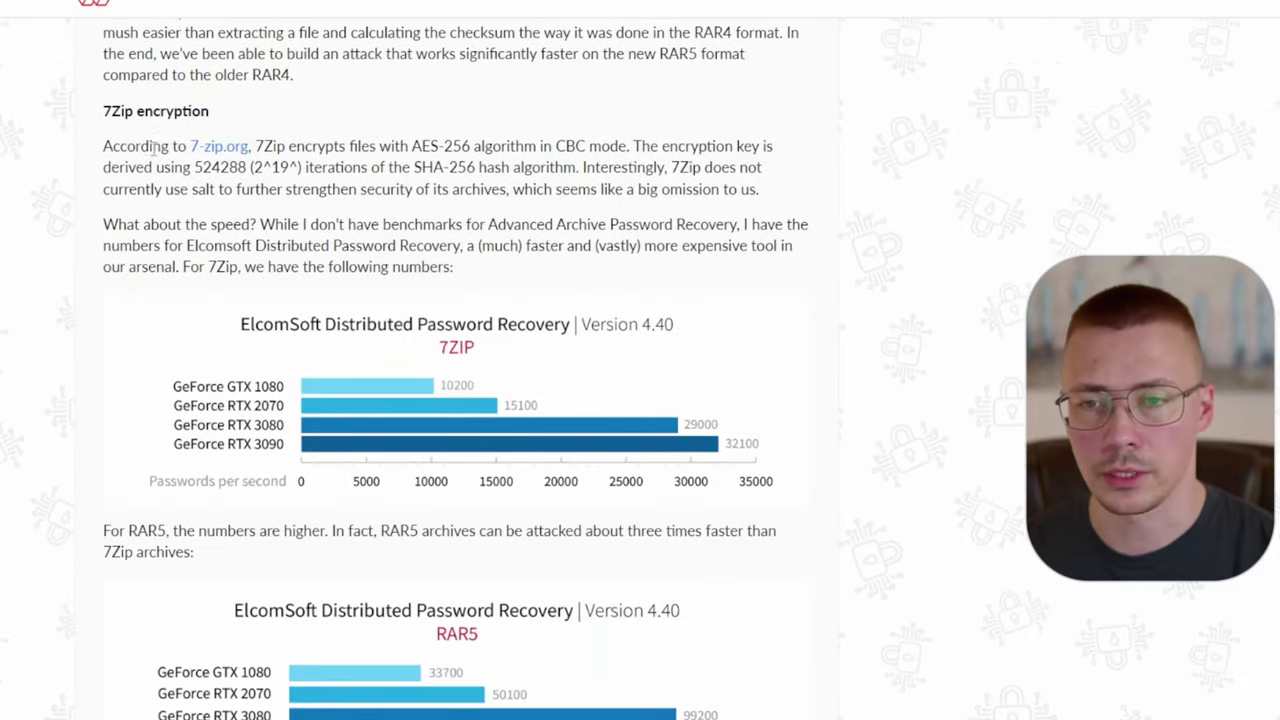
scroll(455, 200, "up", 1)
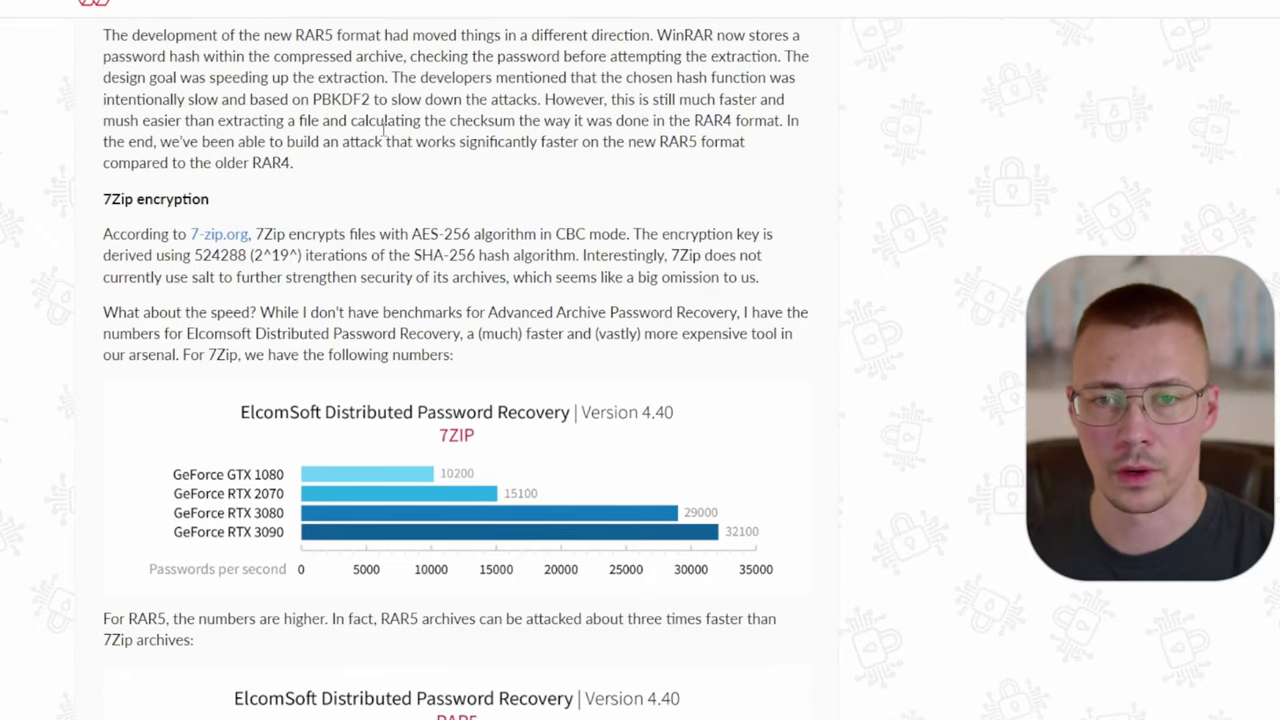
Highlight the sentence about 7Zip not using salt in the article's 7Zip encryption section.
left_click_drag(582, 256, 771, 282)
left_click(205, 285)
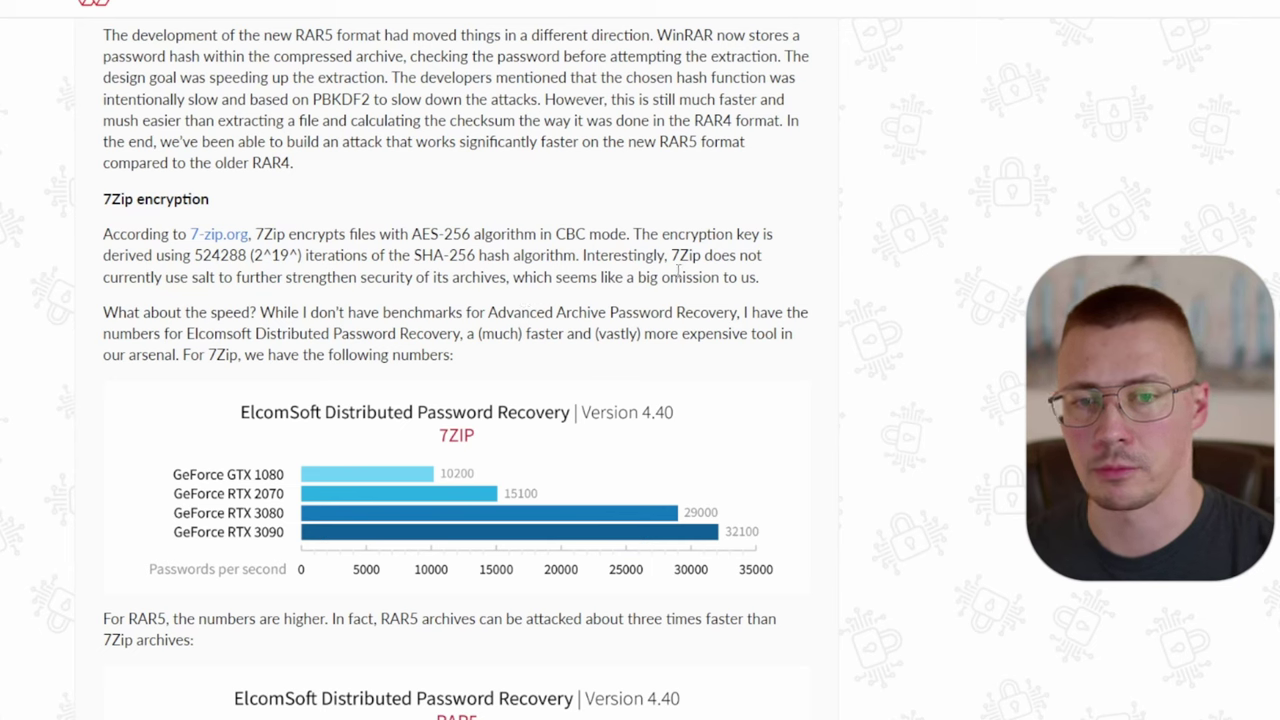
left_click_drag(680, 258, 780, 279)
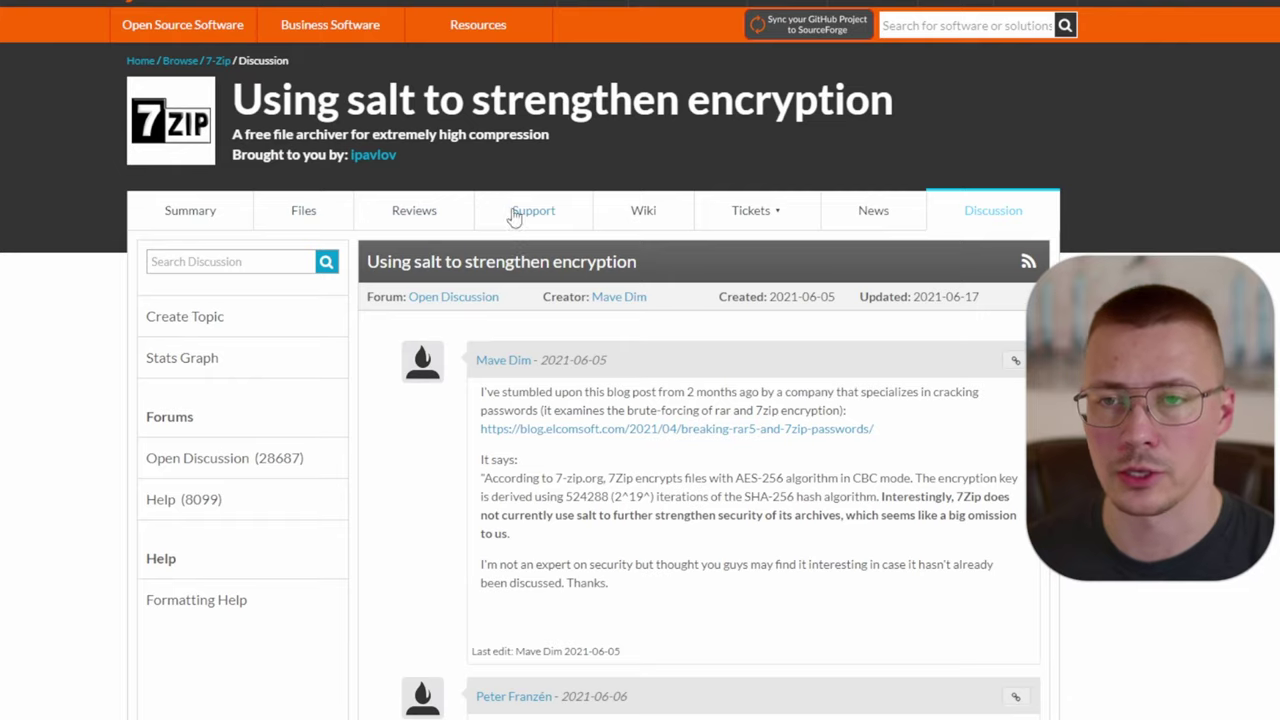
Read the opening post of the SourceForge discussion "Using salt to strengthen encryption", including its quotation about missing salt.
scroll(511, 214, "down", 1)
scroll(511, 214, "down", 3)
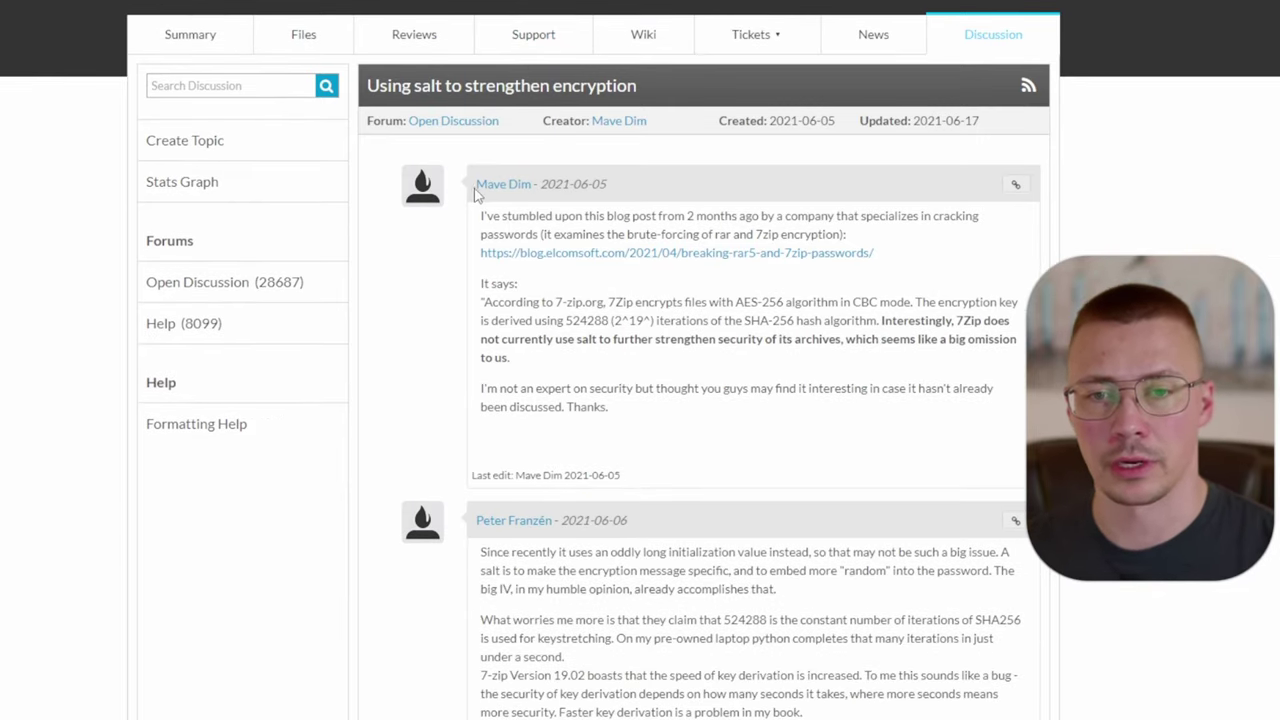
left_click_drag(880, 321, 910, 355)
left_click(890, 336)
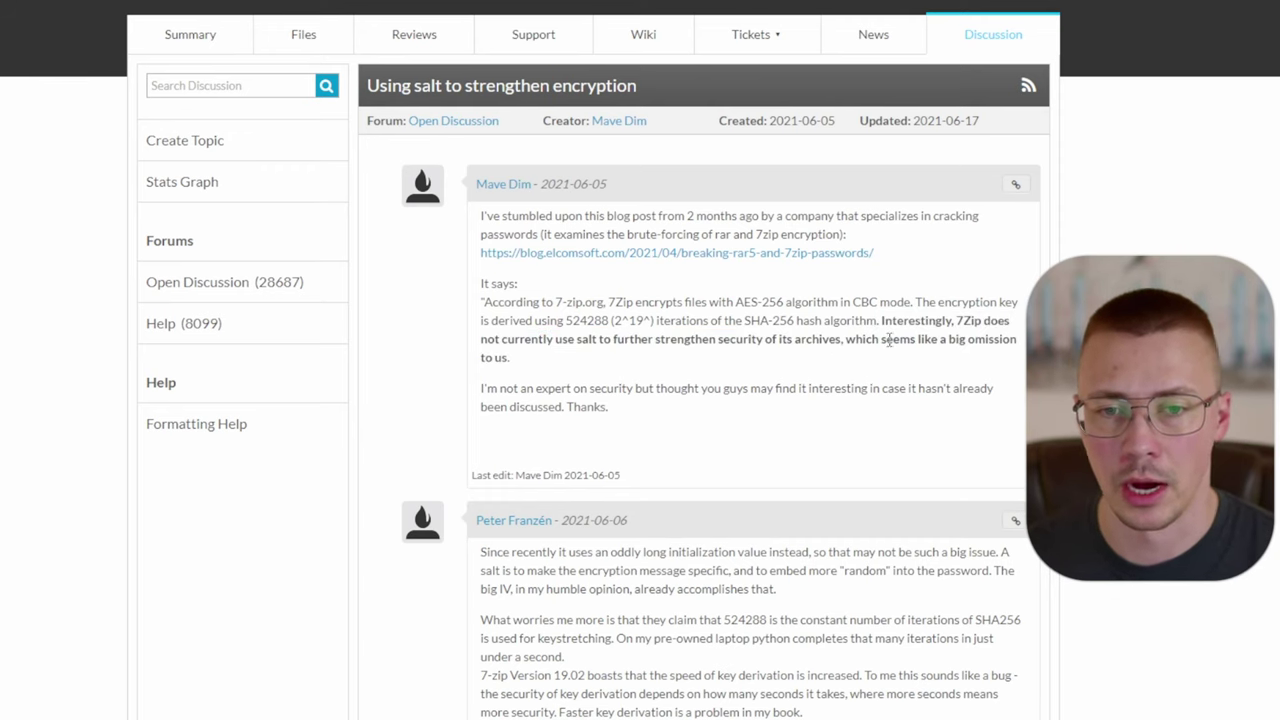
Read the 7-Zip developer's 2021-06-07 reply and highlight its paragraph about salt for key generation.
scroll(818, 385, "down", 5)
scroll(513, 428, "down", 4)
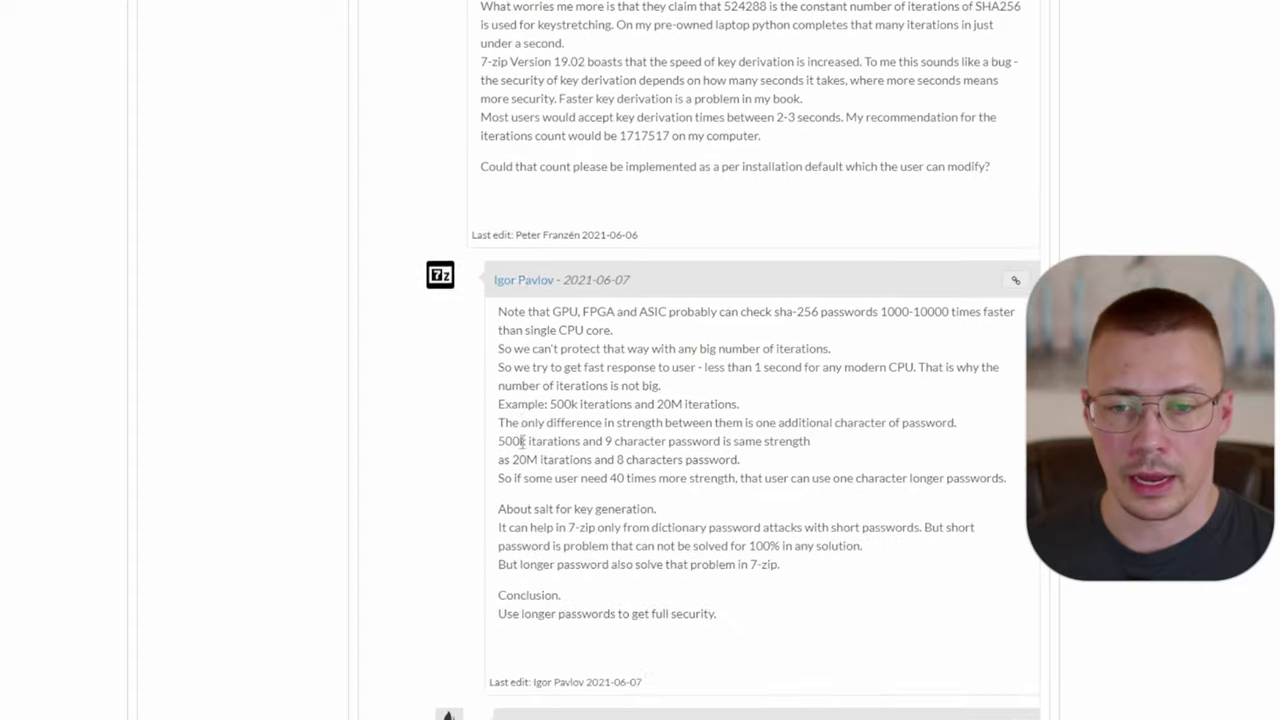
scroll(508, 306, "down", 1)
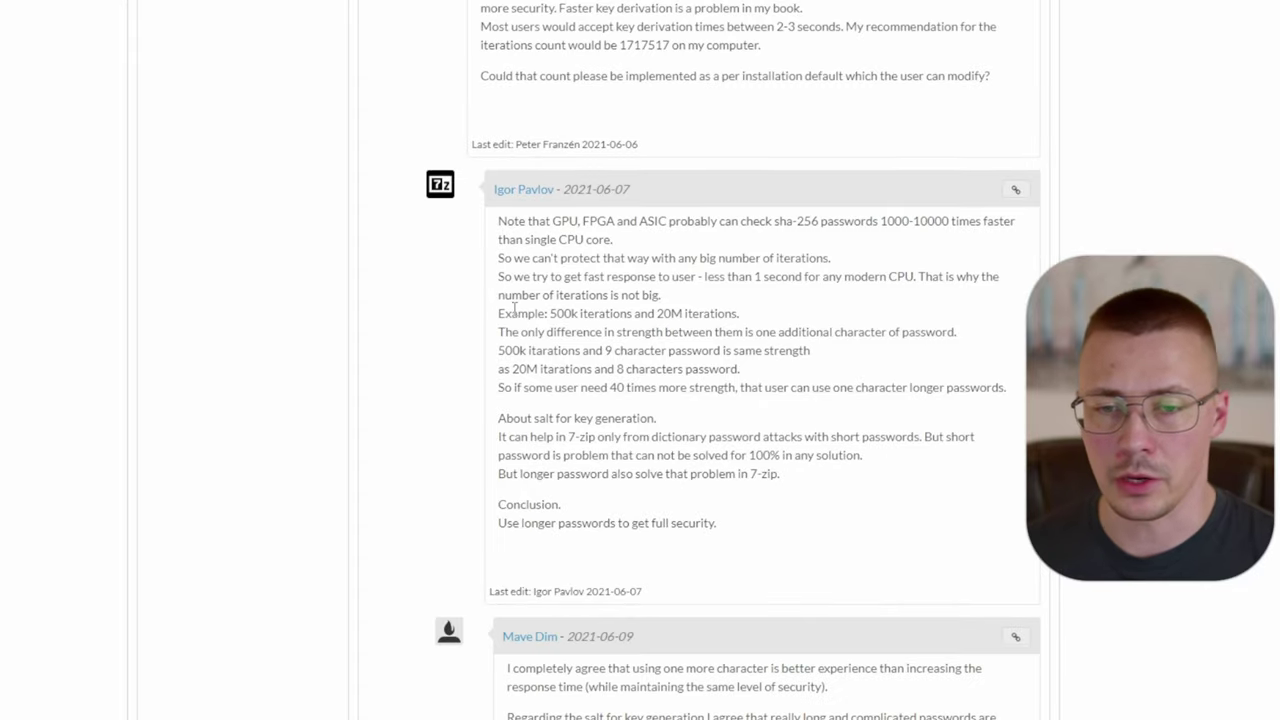
left_click_drag(545, 225, 628, 332)
scroll(568, 300, "down", 12)
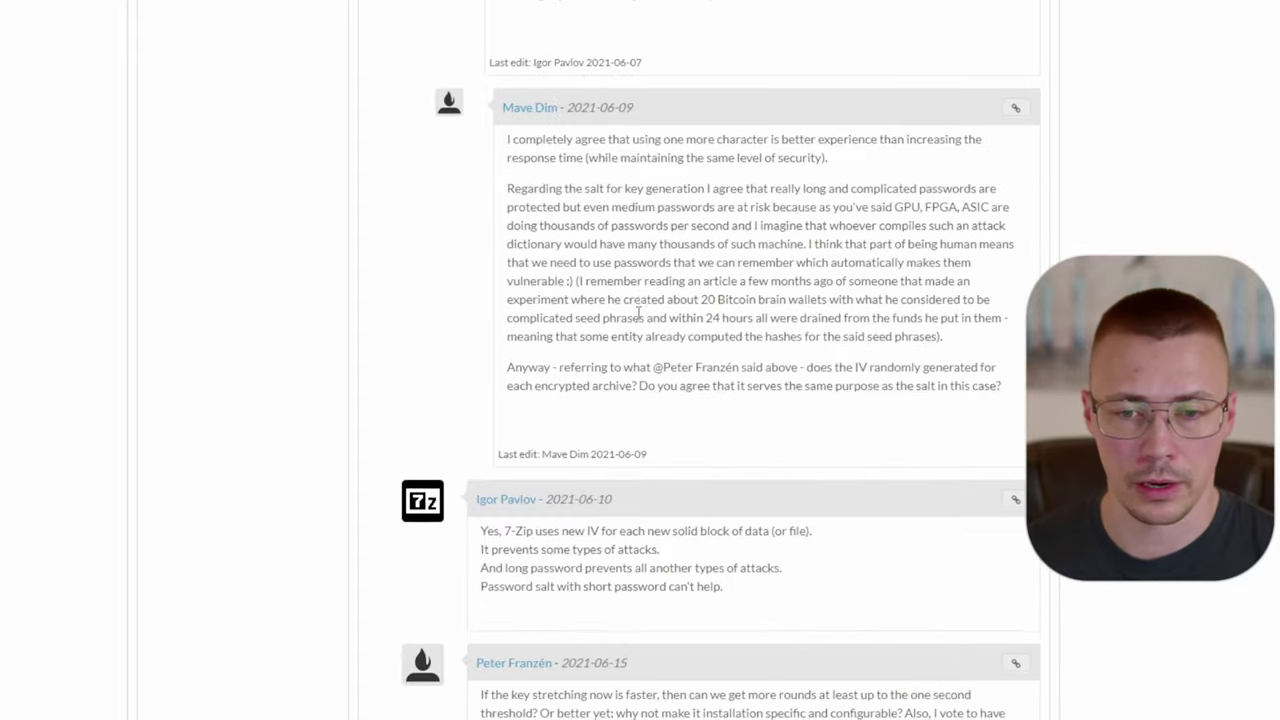
scroll(568, 127, "up", 8)
scroll(568, 127, "up", 3)
left_click(588, 325)
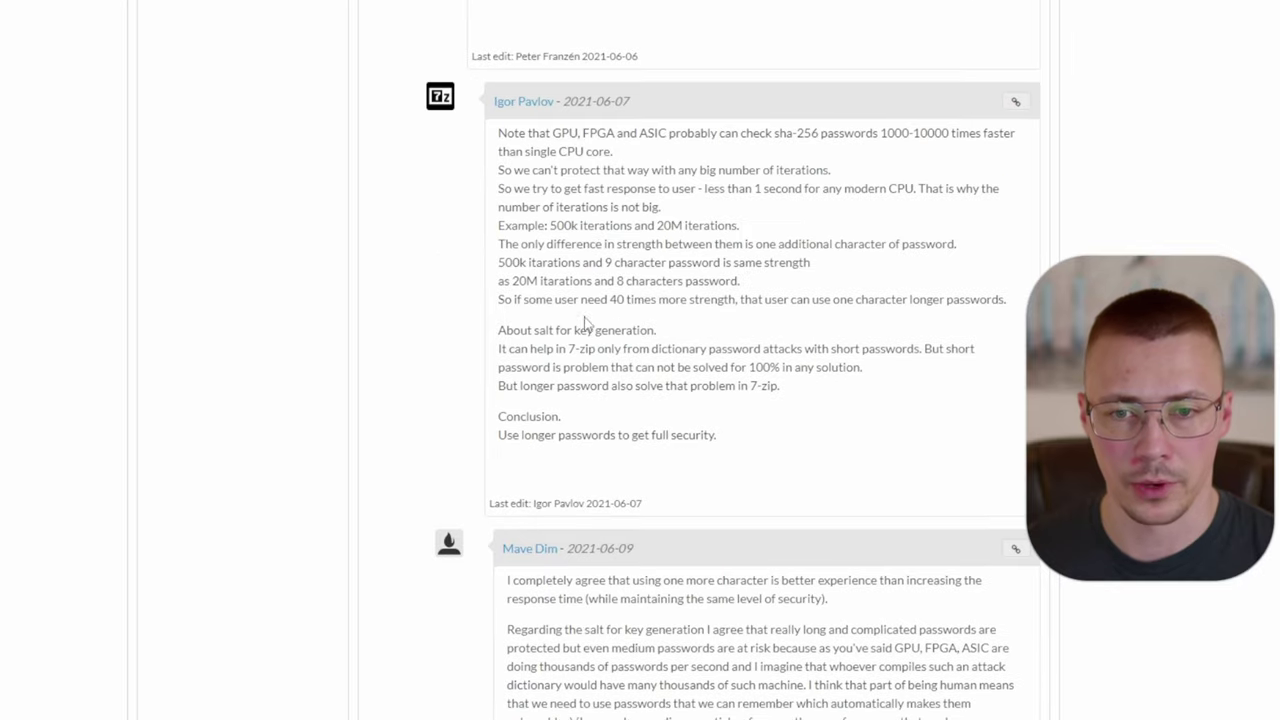
mouse_move(500, 330)
left_mouse_down()
mouse_move(672, 366)
mouse_move(610, 330)
mouse_move(857, 367)
mouse_move(849, 350)
mouse_move(818, 366)
mouse_move(966, 349)
mouse_move(765, 372)
mouse_move(791, 397)
mouse_move(626, 387)
mouse_move(502, 336)
left_mouse_up()
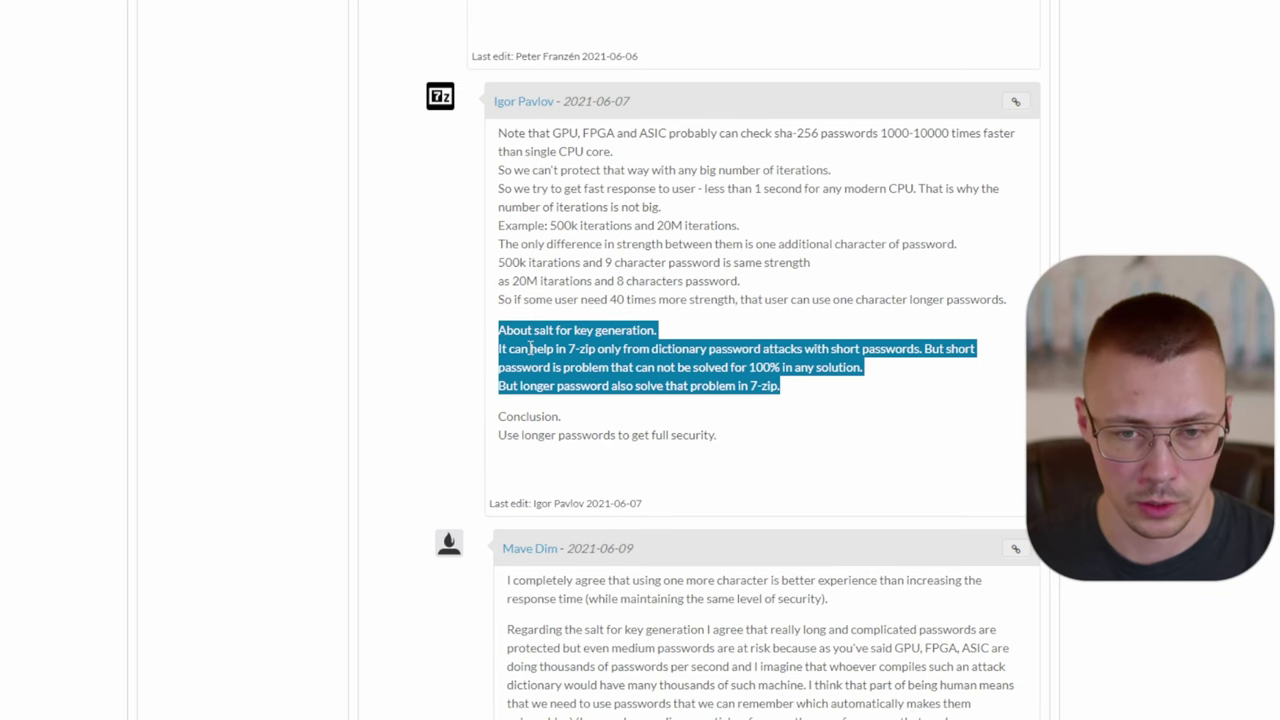
left_click(530, 348)
Review the remaining forum replies on key derivation speed, highlighting the closing post dated 2021-06-17.
scroll(443, 297, "down", 14)
scroll(486, 286, "up", 5)
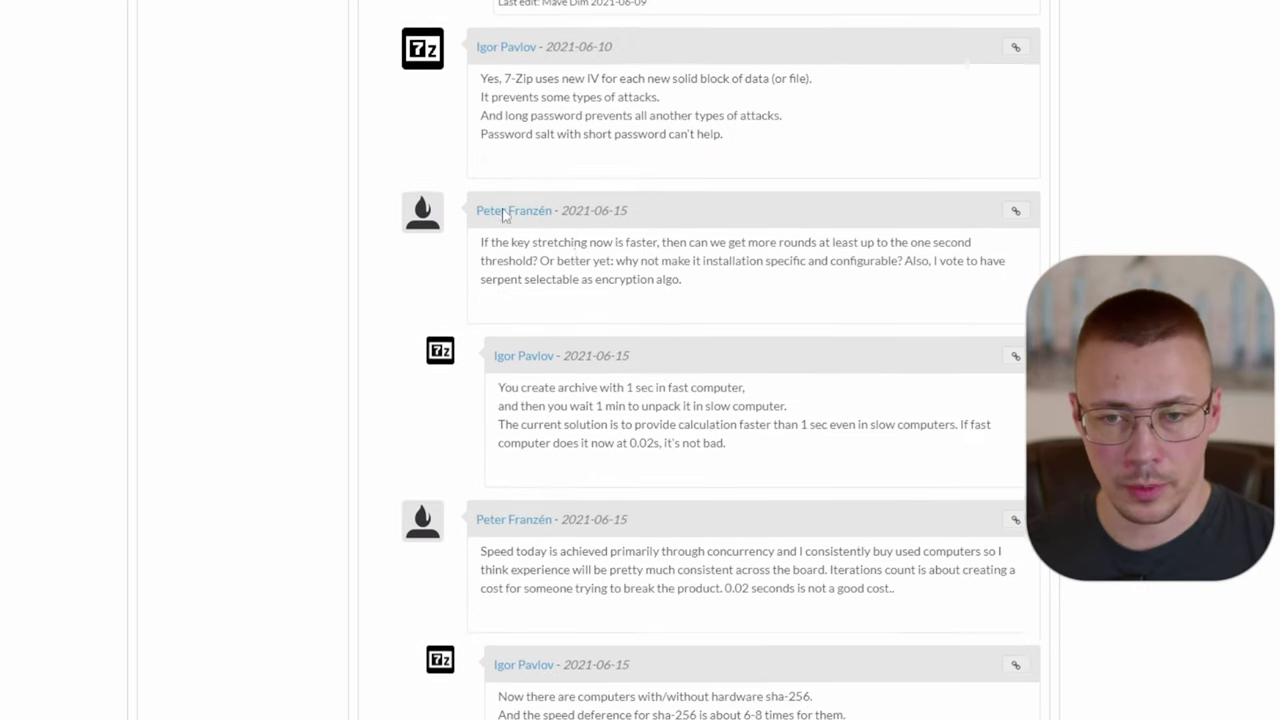
scroll(550, 445, "down", 7)
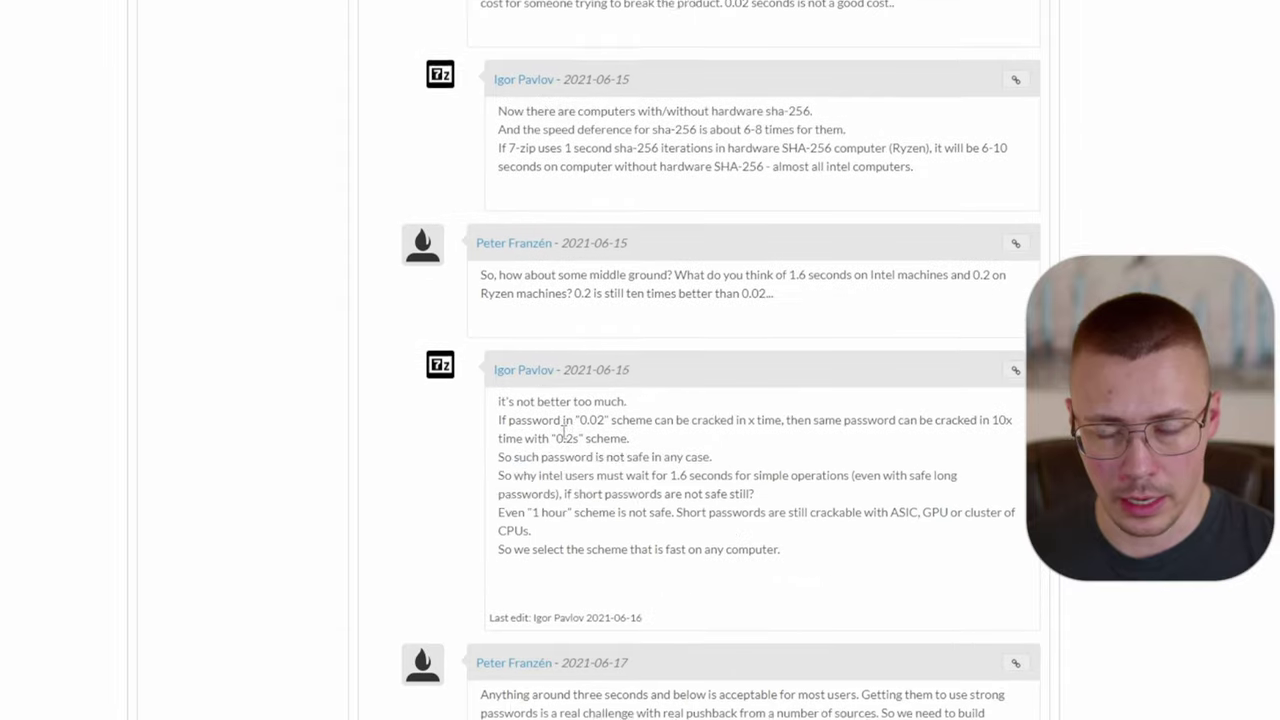
scroll(537, 455, "down", 4)
left_click_drag(481, 247, 986, 317)
left_click(893, 334)
scroll(729, 323, "up", 4)
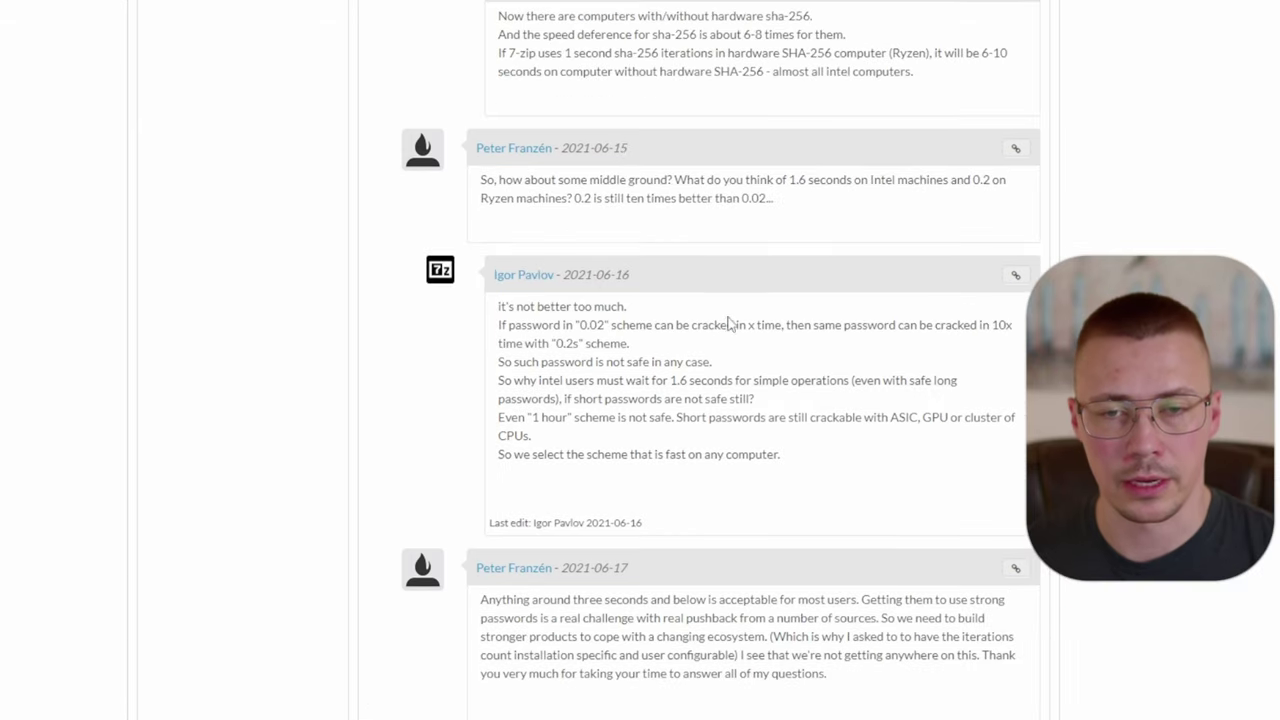
scroll(697, 341, "up", 10)
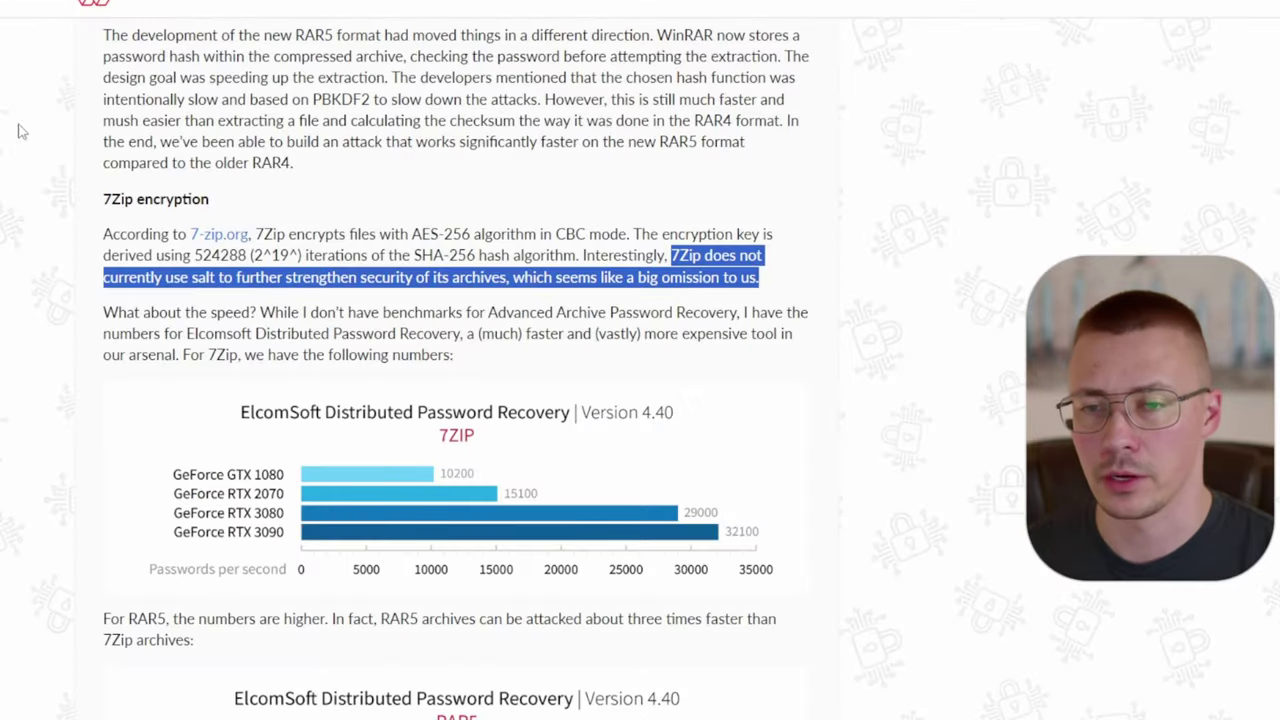
Revisit the Elcomsoft article and highlight the remark about missing salt in its 7Zip encryption section again.
left_click(43, 166)
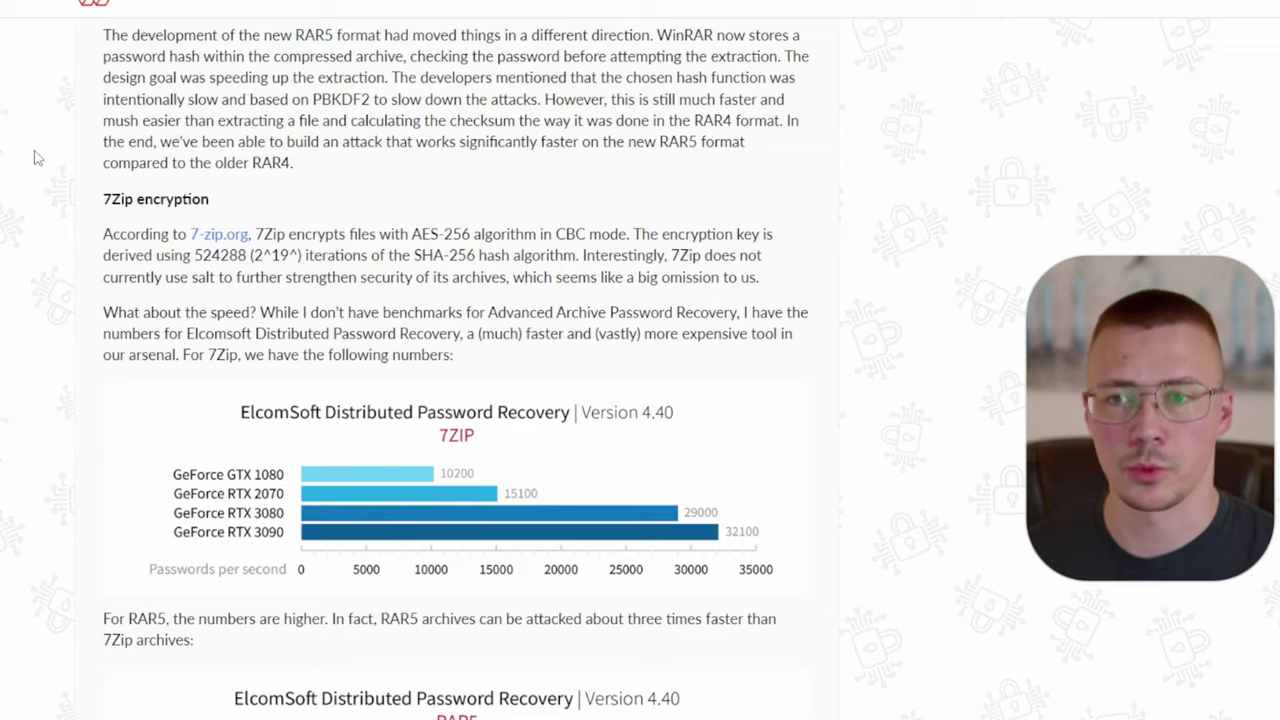
scroll(78, 30, "up", 15)
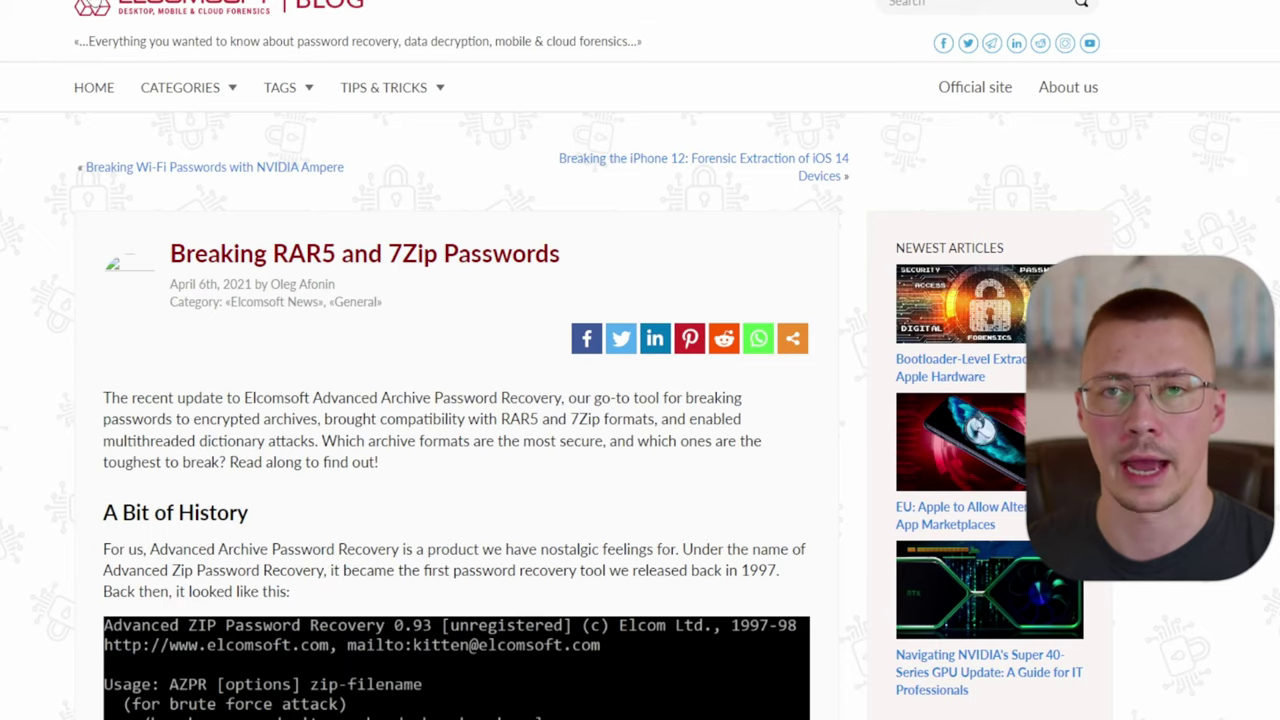
scroll(69, 120, "down", 20)
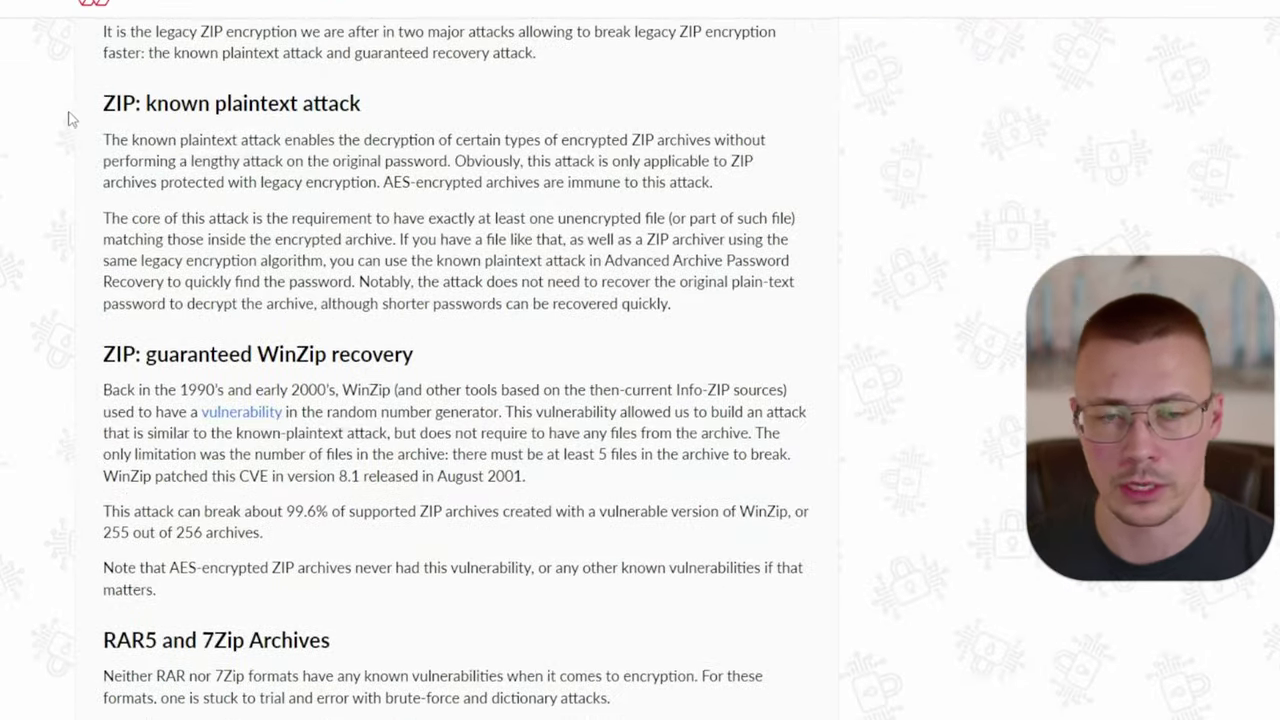
scroll(69, 120, "down", 5)
scroll(69, 114, "down", 5)
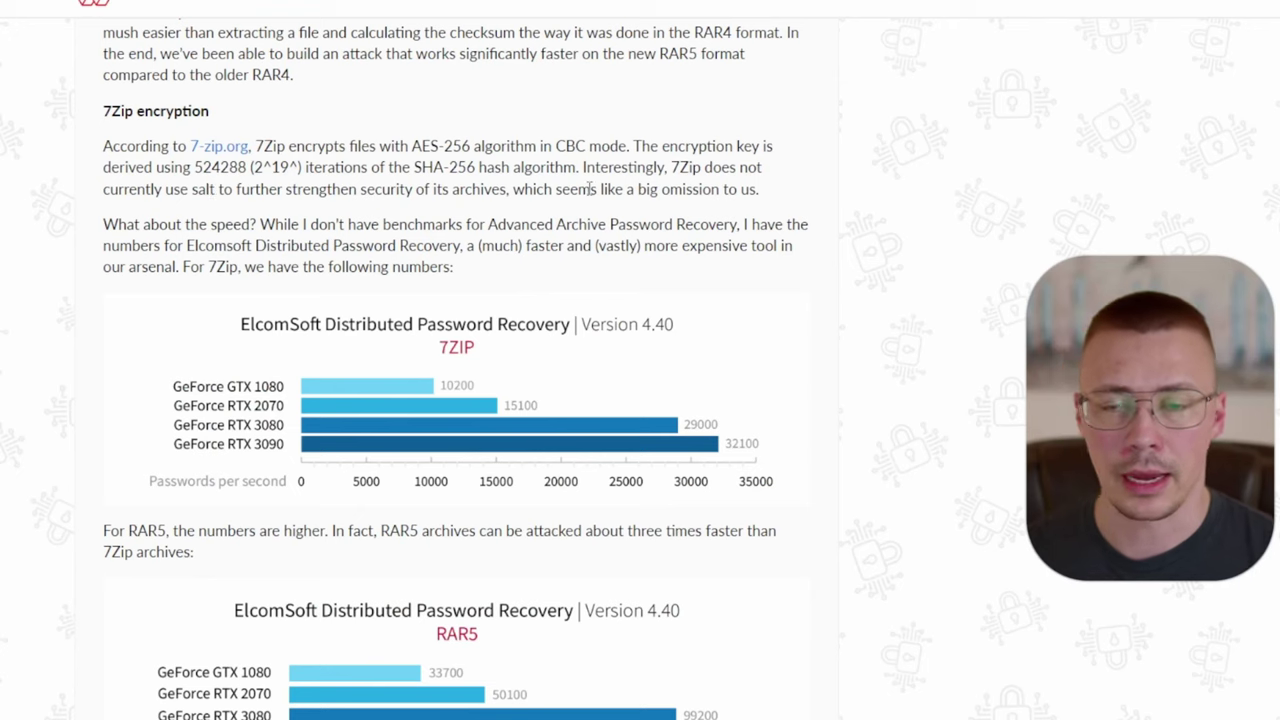
left_click_drag(583, 167, 749, 194)
left_click_drag(641, 190, 192, 190)
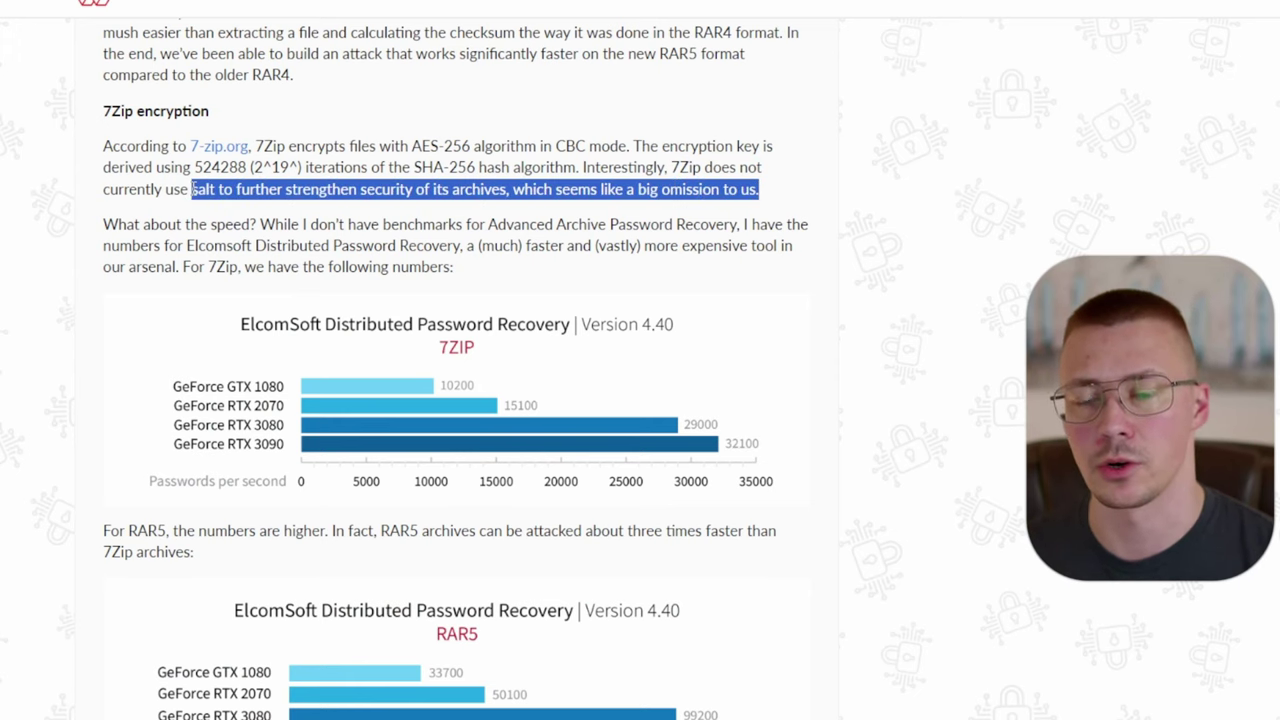
left_click(192, 190)
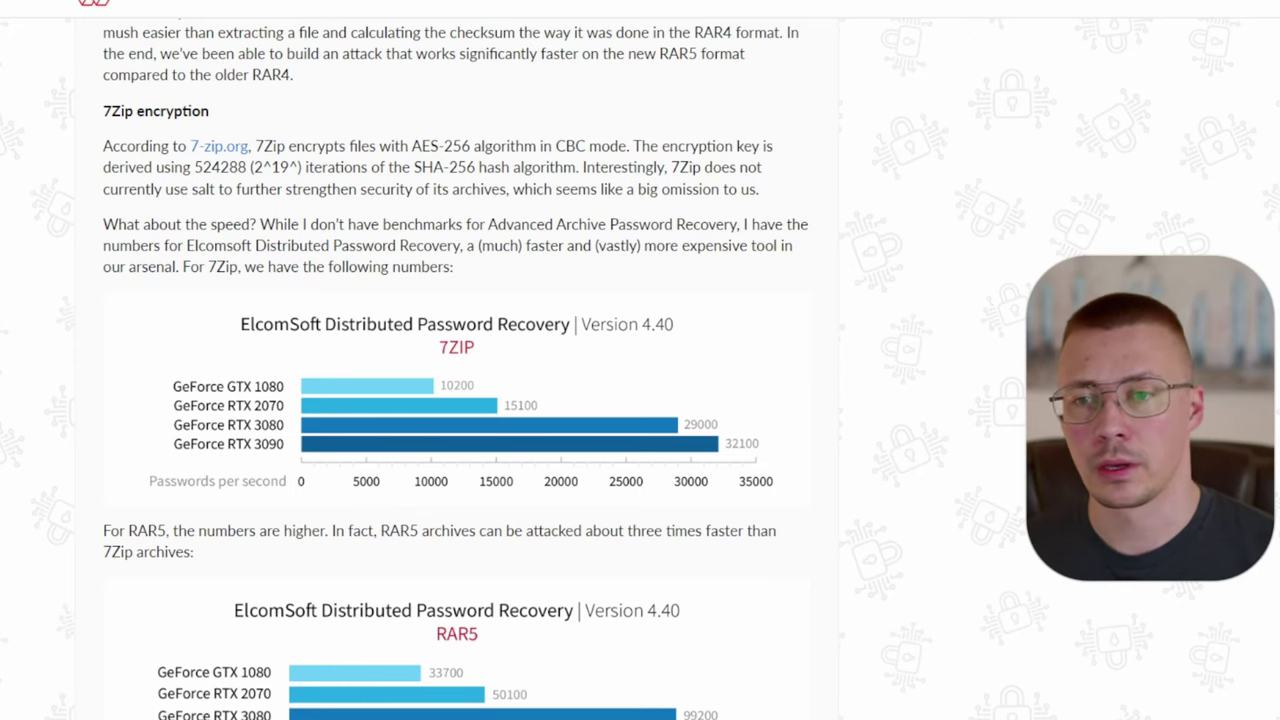
scroll(284, 440, "up", 20)
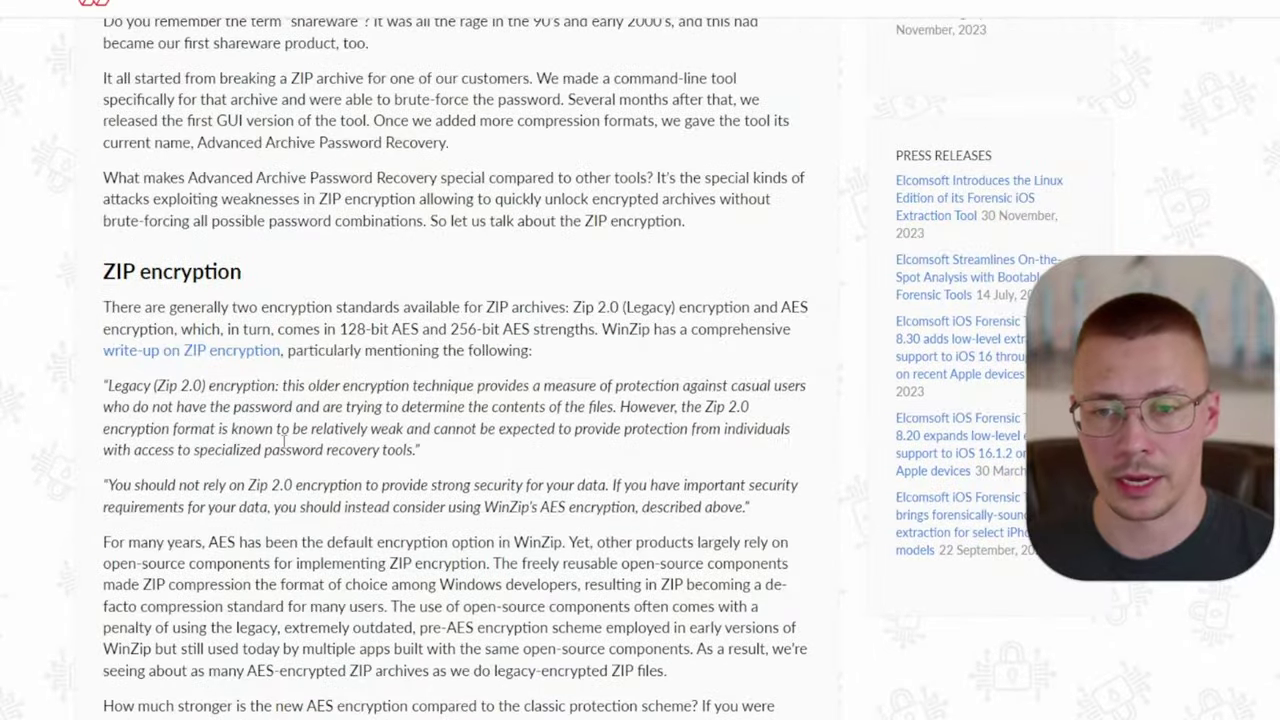
scroll(284, 440, "up", 10)
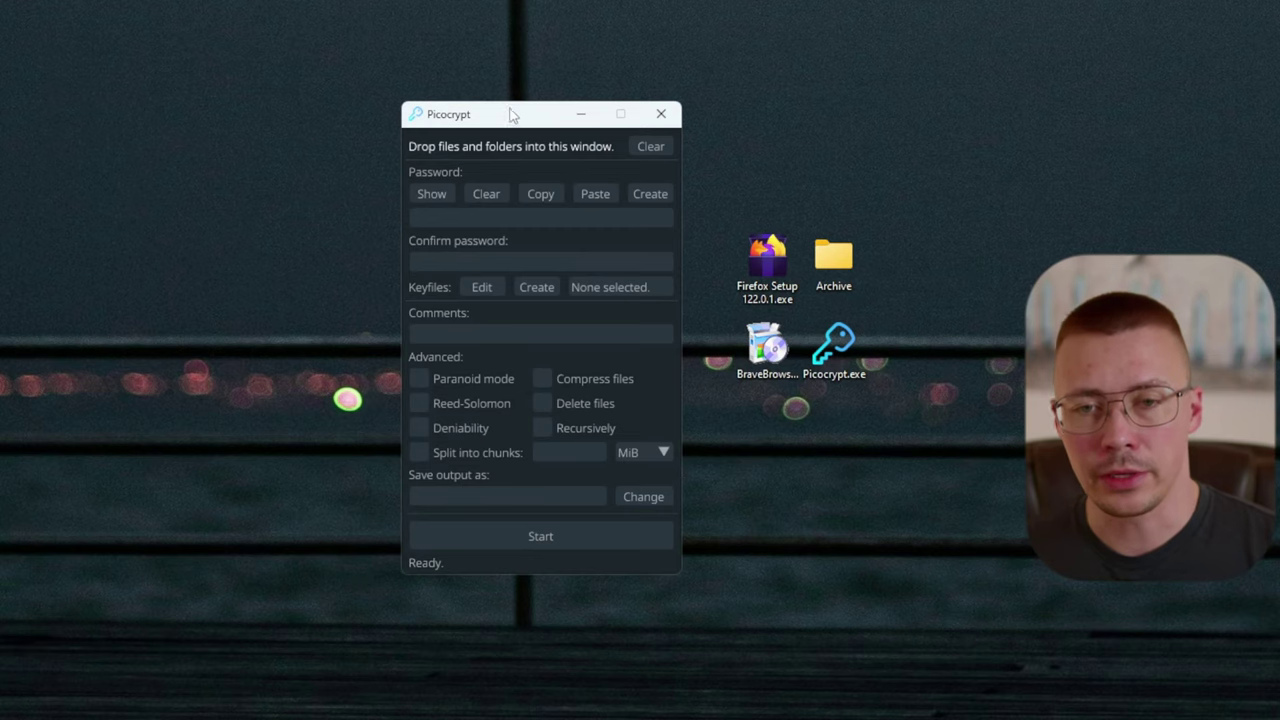
Switch to Picocrypt and move its window farther away from the desktop file icons.
left_click_drag(508, 117, 500, 104)
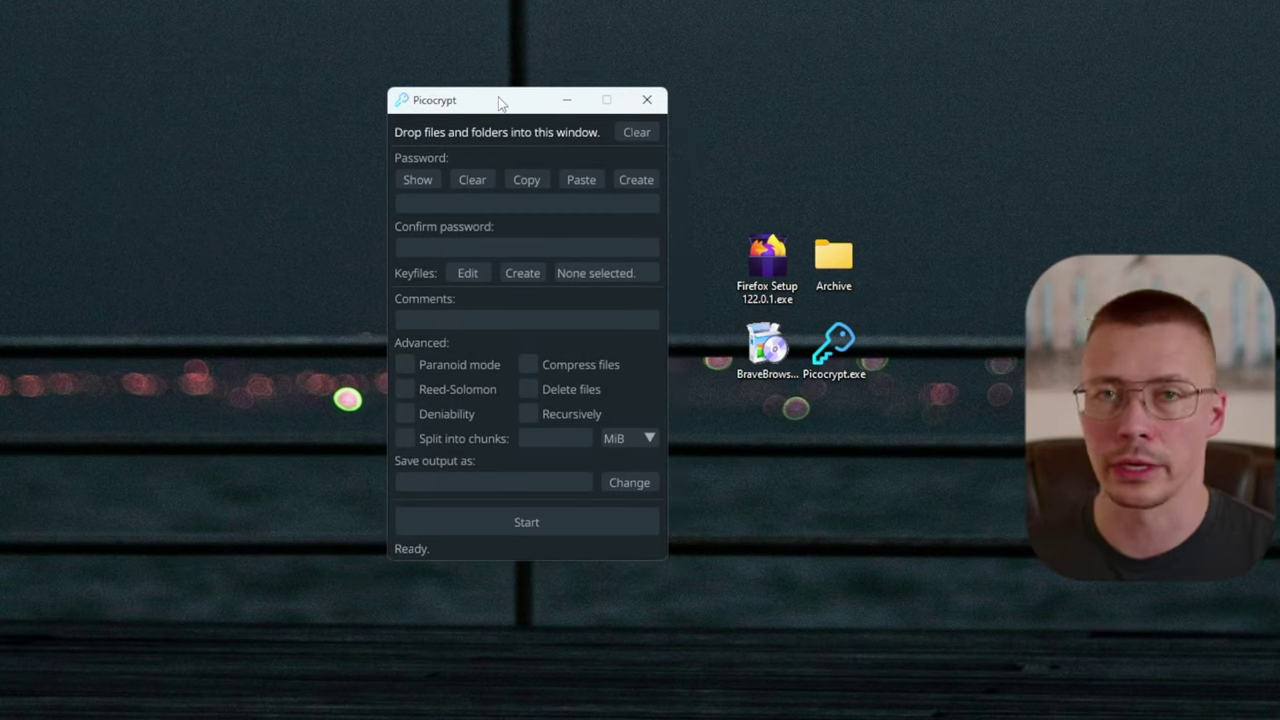
left_click_drag(498, 97, 412, 74)
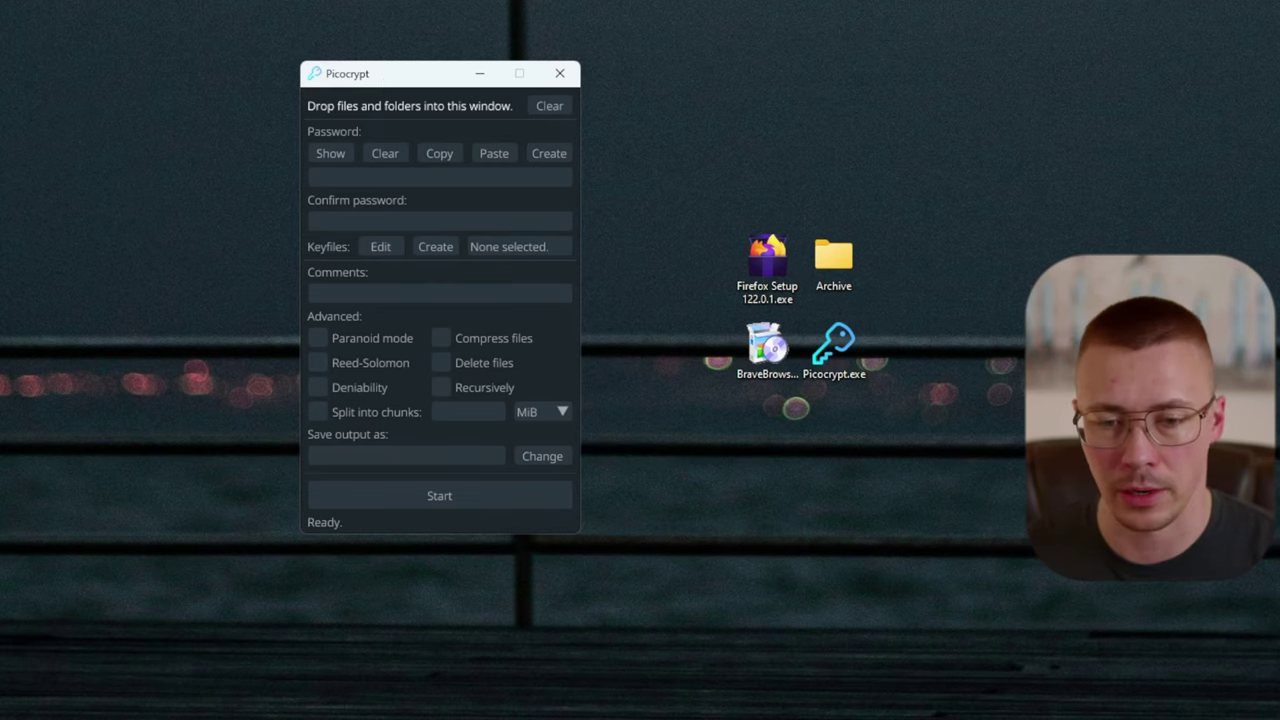
left_click_drag(426, 79, 481, 89)
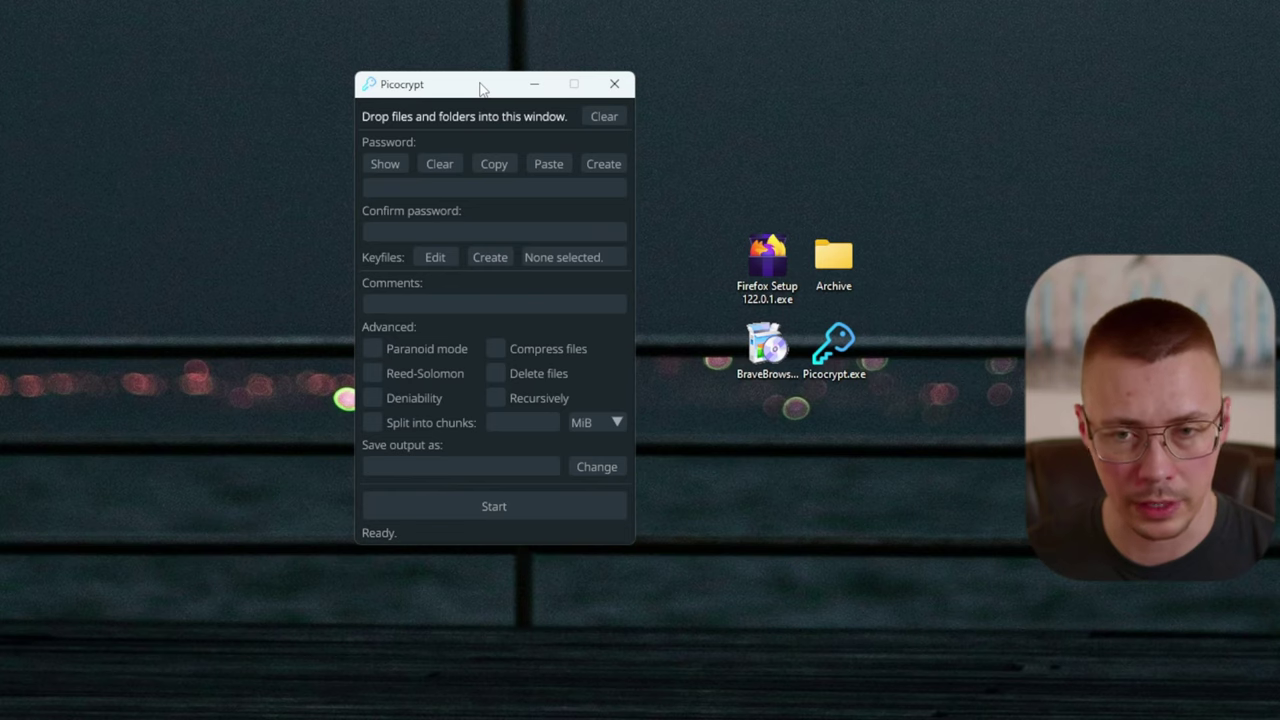
left_click_drag(481, 89, 458, 94)
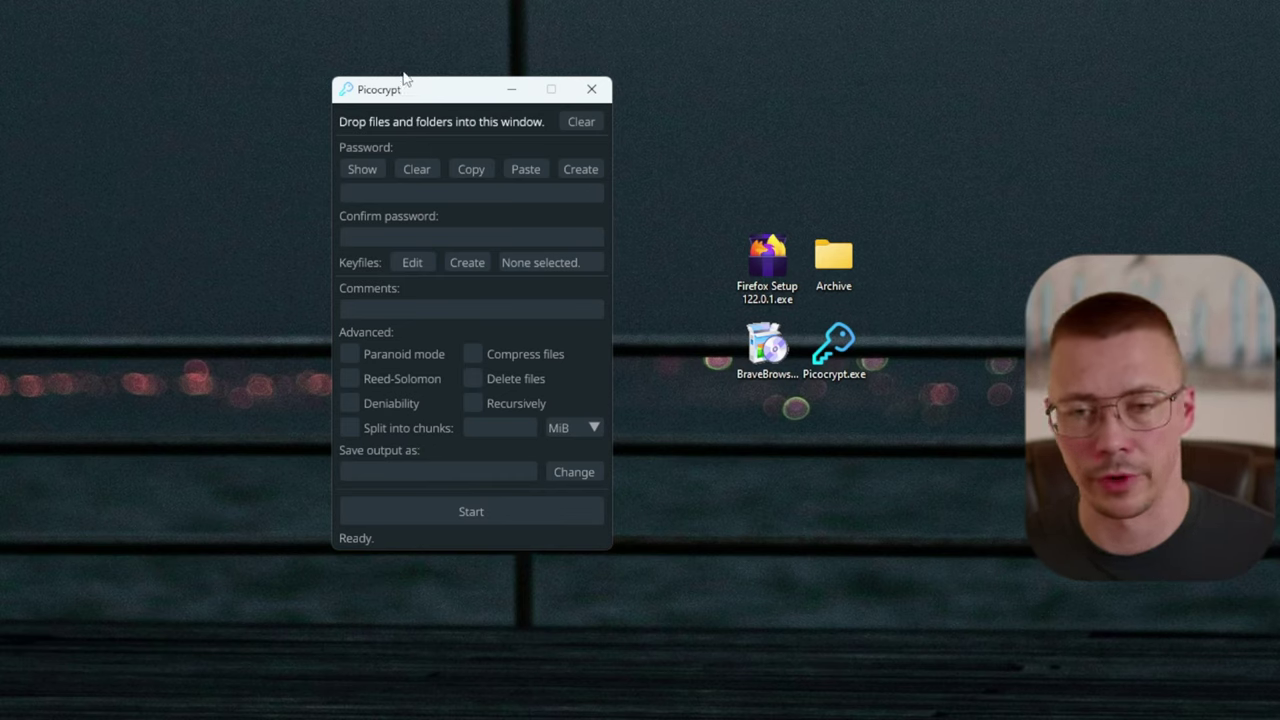
left_click_drag(420, 86, 414, 88)
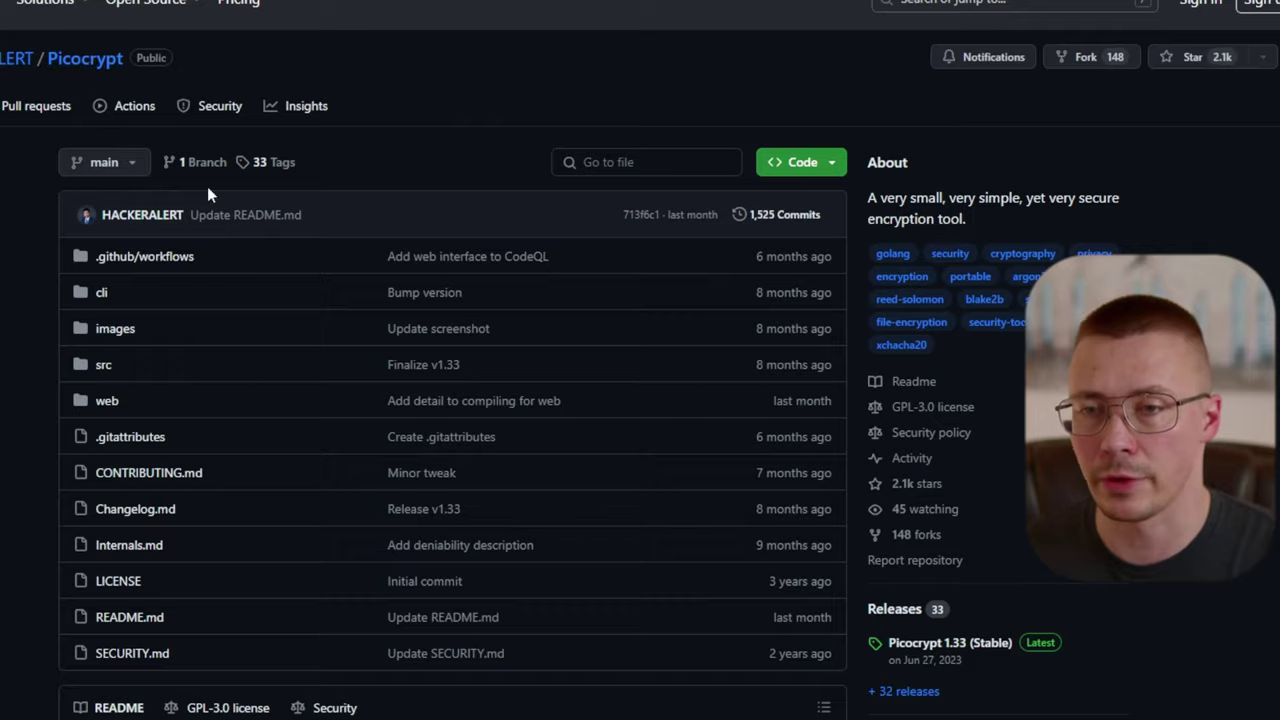
Switch to Picocrypt's GitHub repository page and highlight the README's Funding paragraph about donations for a Cure53 security audit.
scroll(82, 228, "down", 4)
scroll(6, 220, "down", 6)
scroll(136, 319, "down", 4)
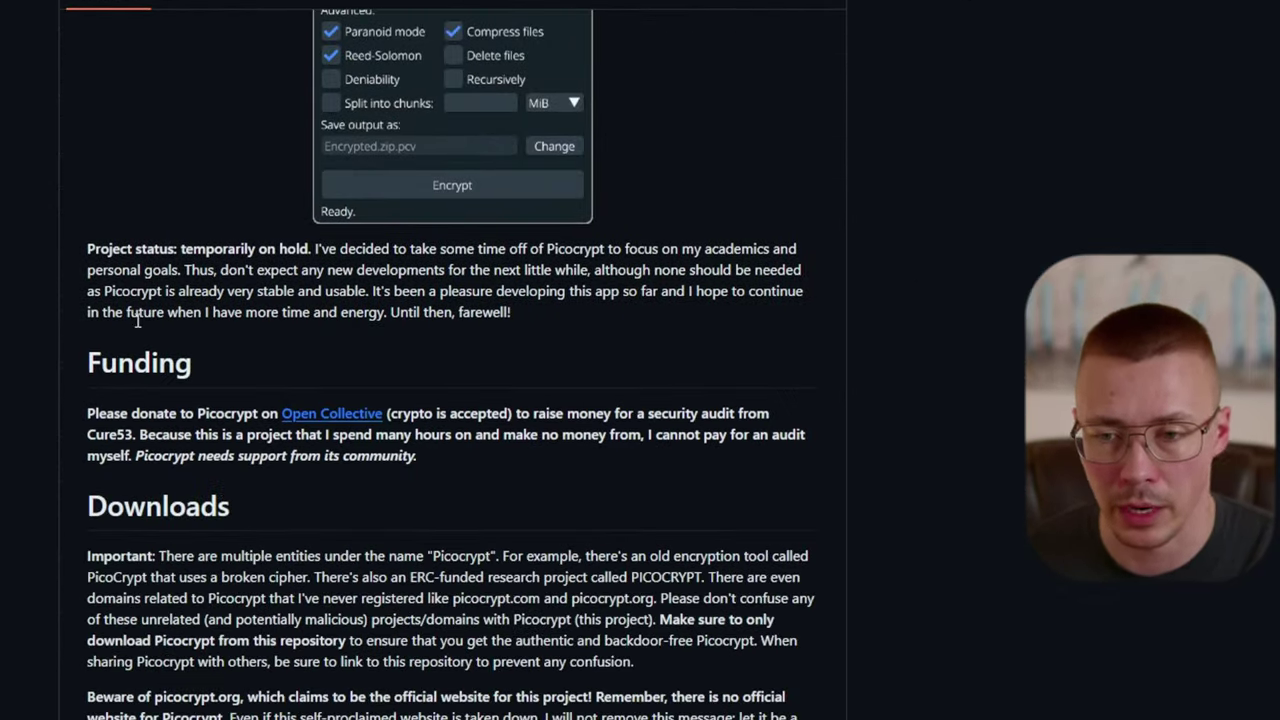
mouse_move(418, 458)
left_mouse_down()
mouse_move(222, 440)
mouse_move(89, 408)
mouse_move(194, 434)
mouse_move(418, 457)
left_mouse_up()
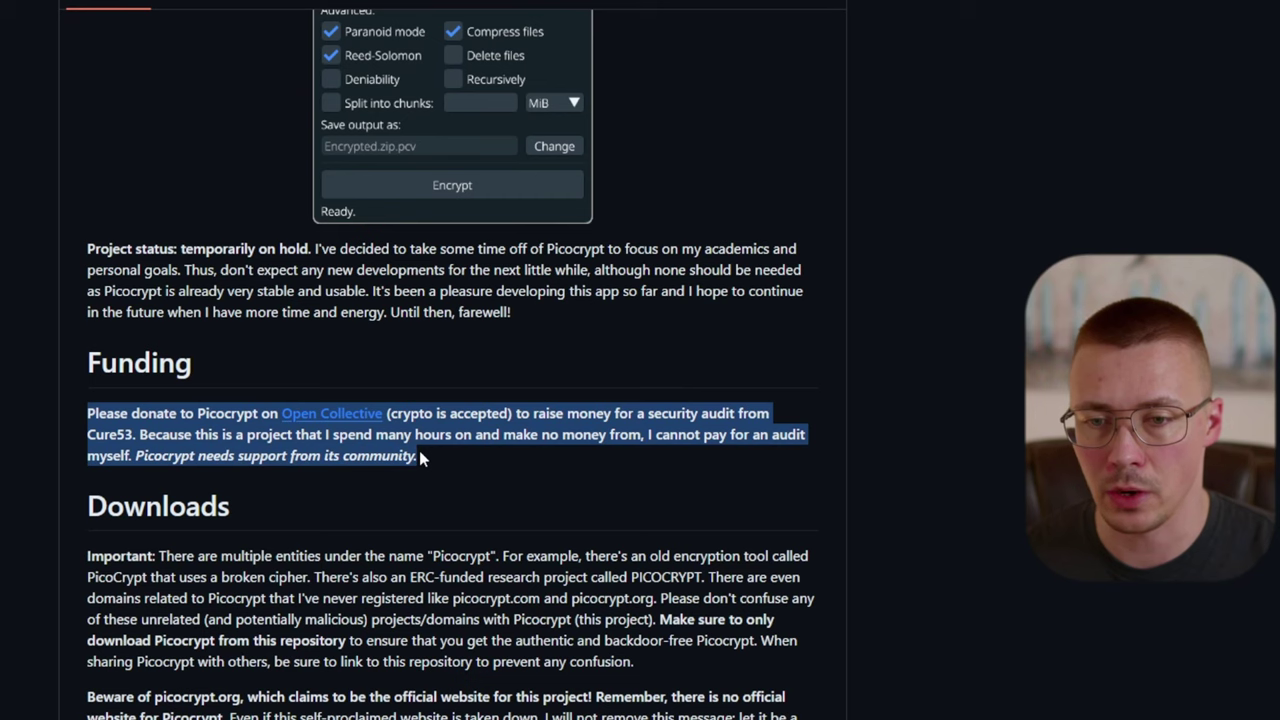
left_click_drag(426, 453, 71, 422)
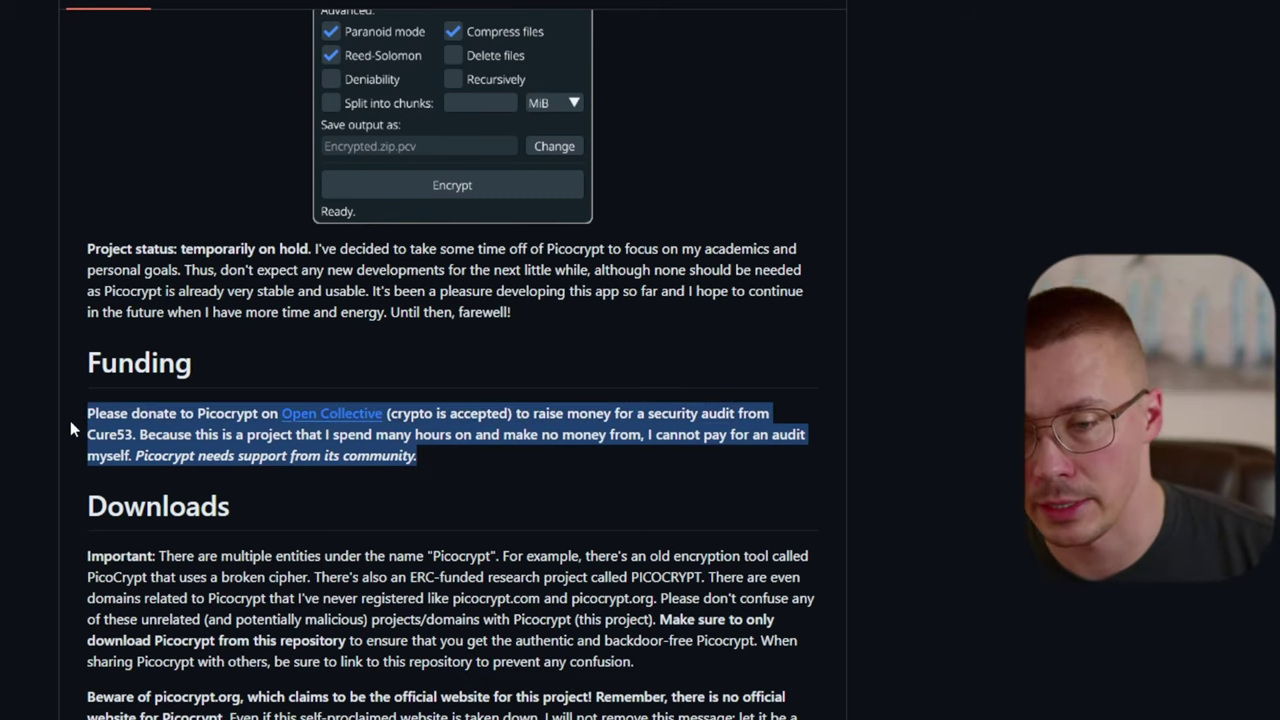
left_click(84, 422)
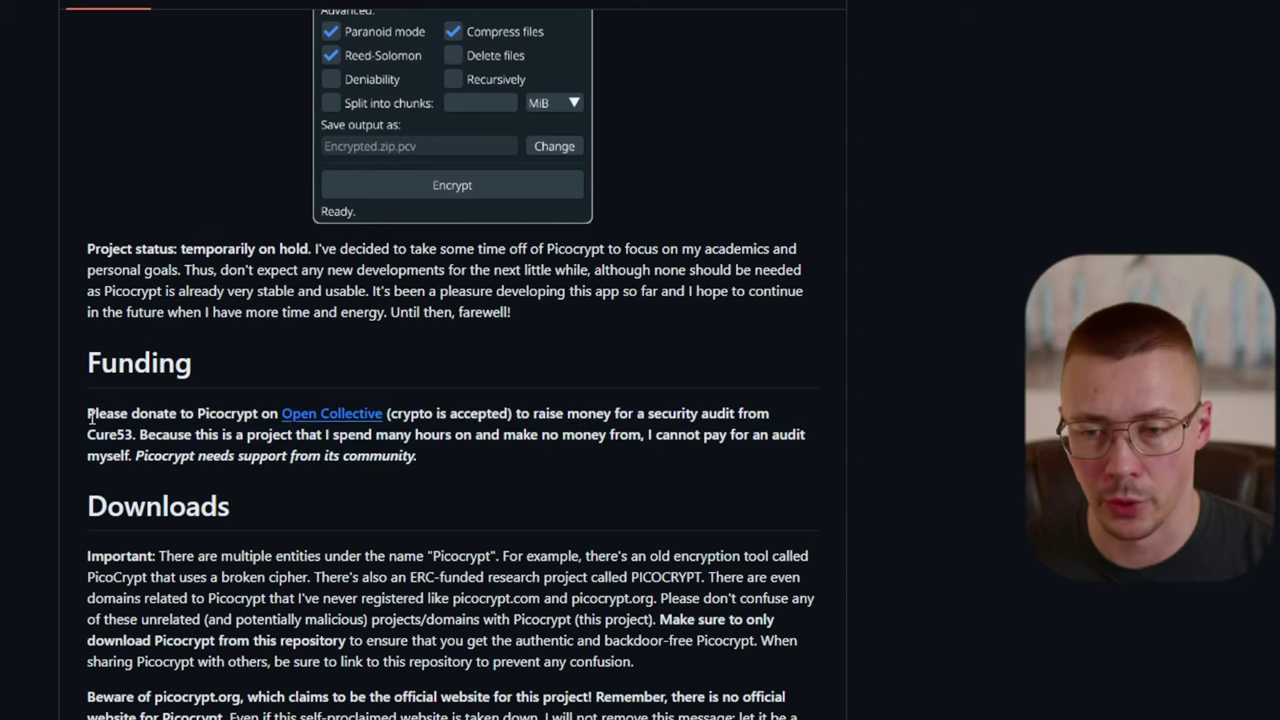
Skim the README from the Windows, macOS, Linux and Web download sections to the Why Picocrypt section, and return to the beginning.
scroll(88, 423, "down", 5)
scroll(90, 424, "down", 6)
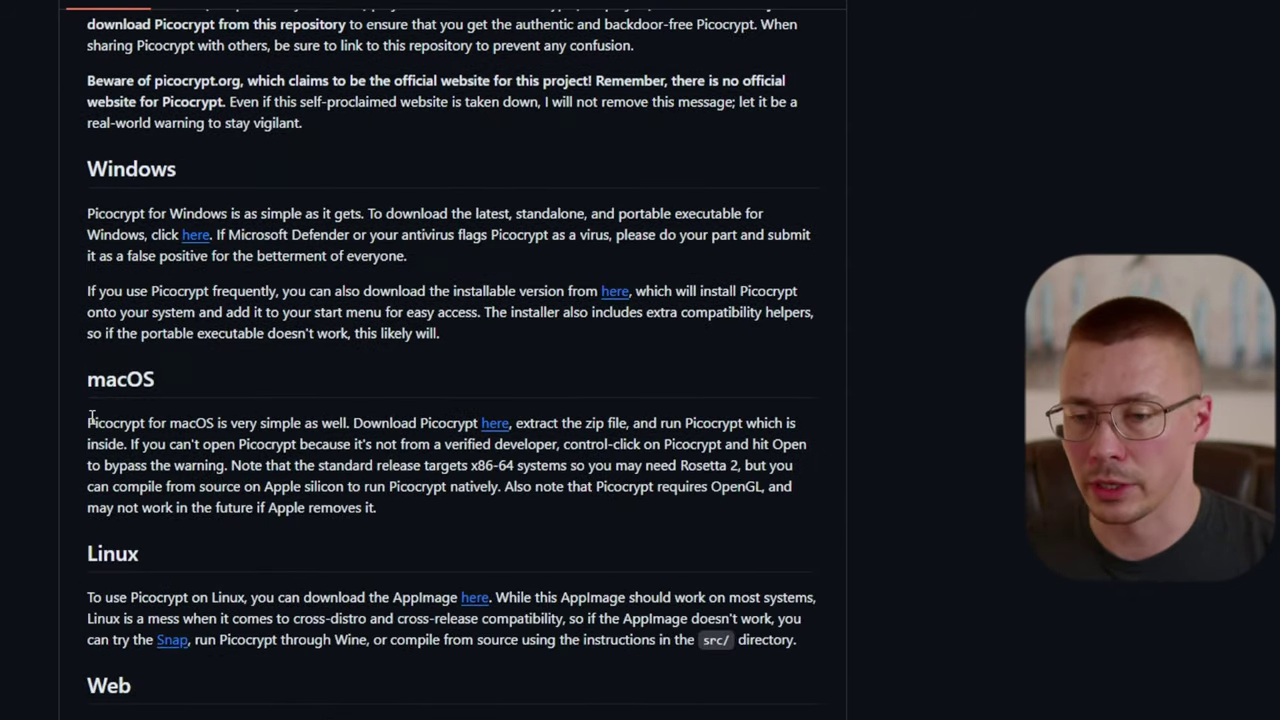
scroll(91, 418, "down", 6)
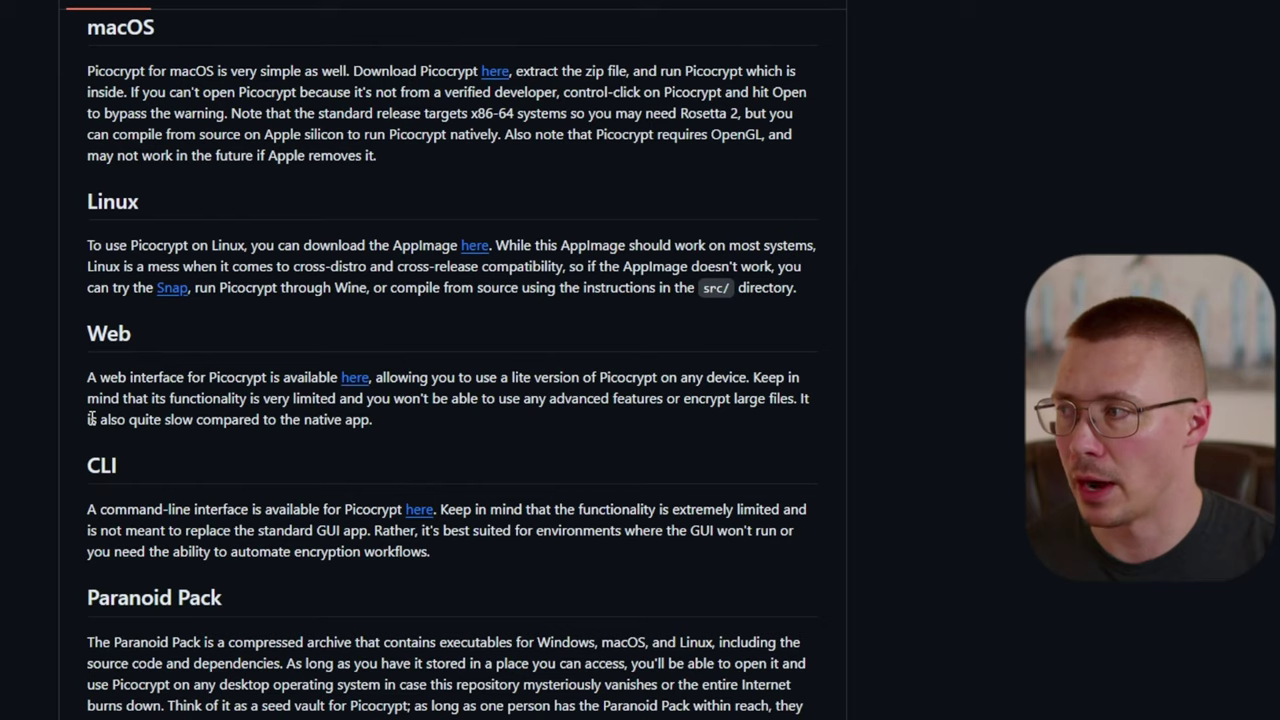
scroll(90, 425, "down", 8)
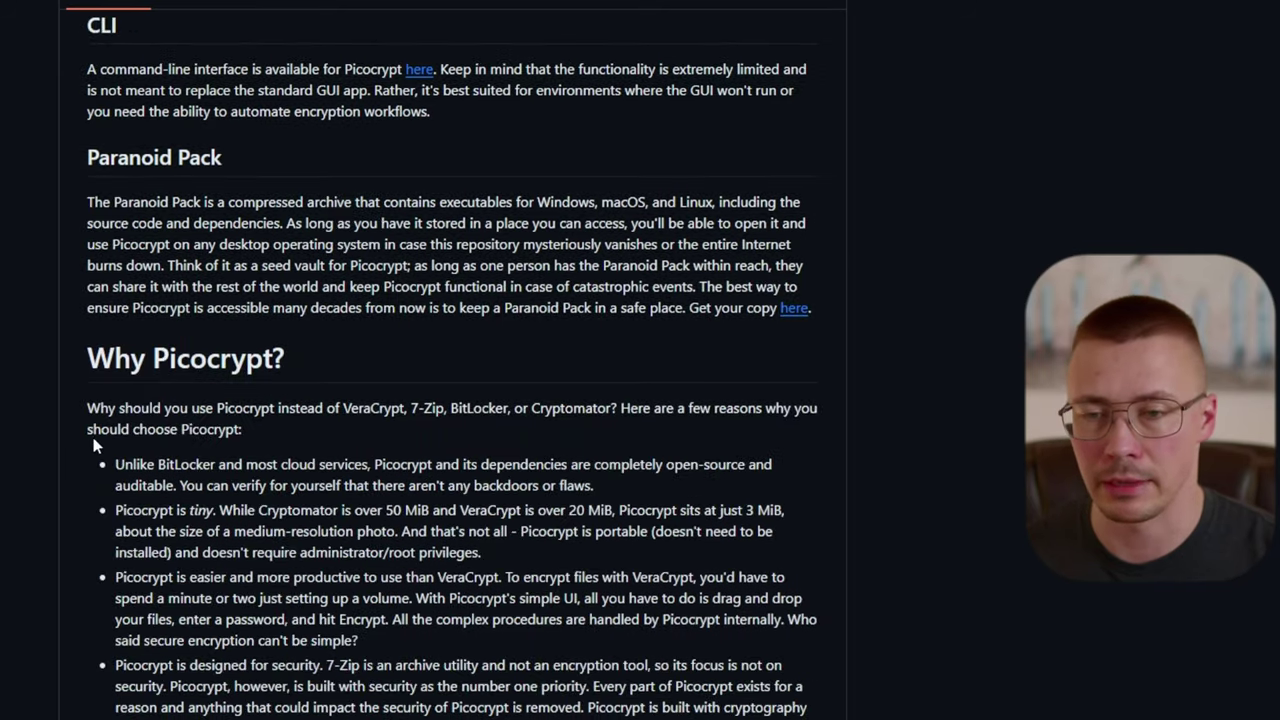
scroll(93, 437, "up", 10)
scroll(198, 414, "up", 17)
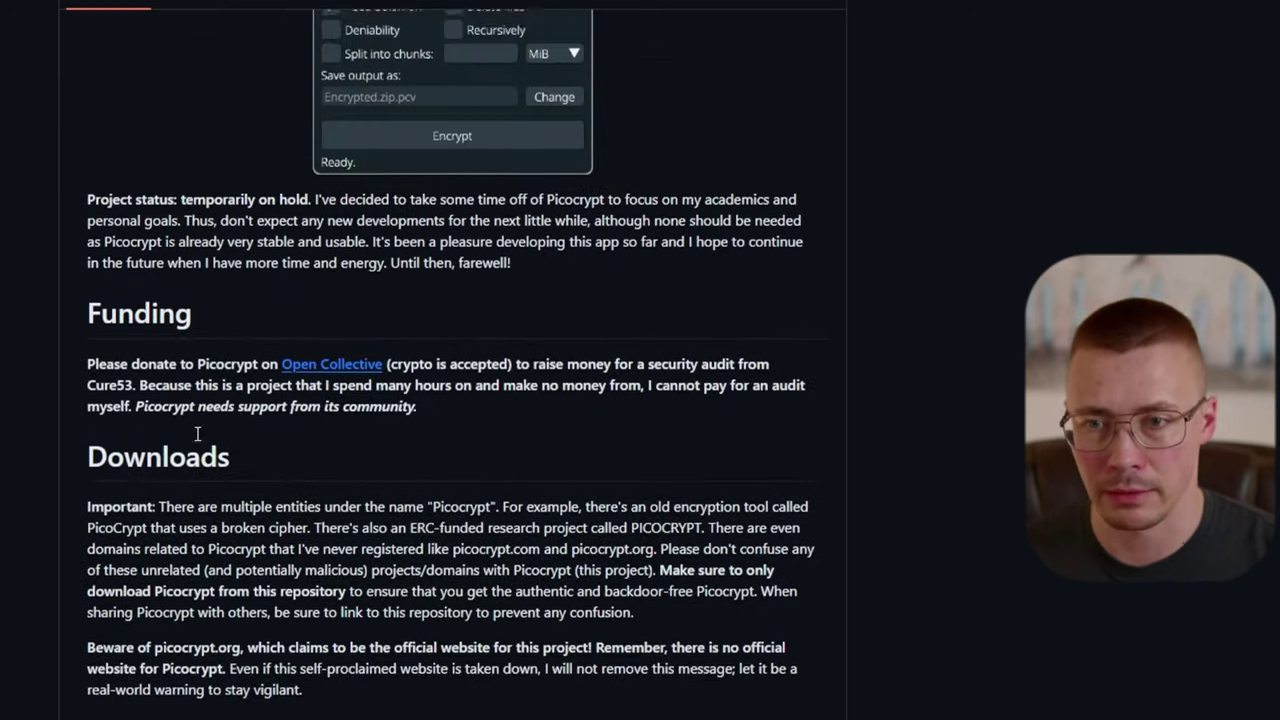
scroll(224, 413, "up", 13)
Read the Downloads warning and highlight its passages on unrelated picocrypt.org-style domains and getting the authentic, backdoor-free Picocrypt from this repository.
scroll(320, 450, "down", 13)
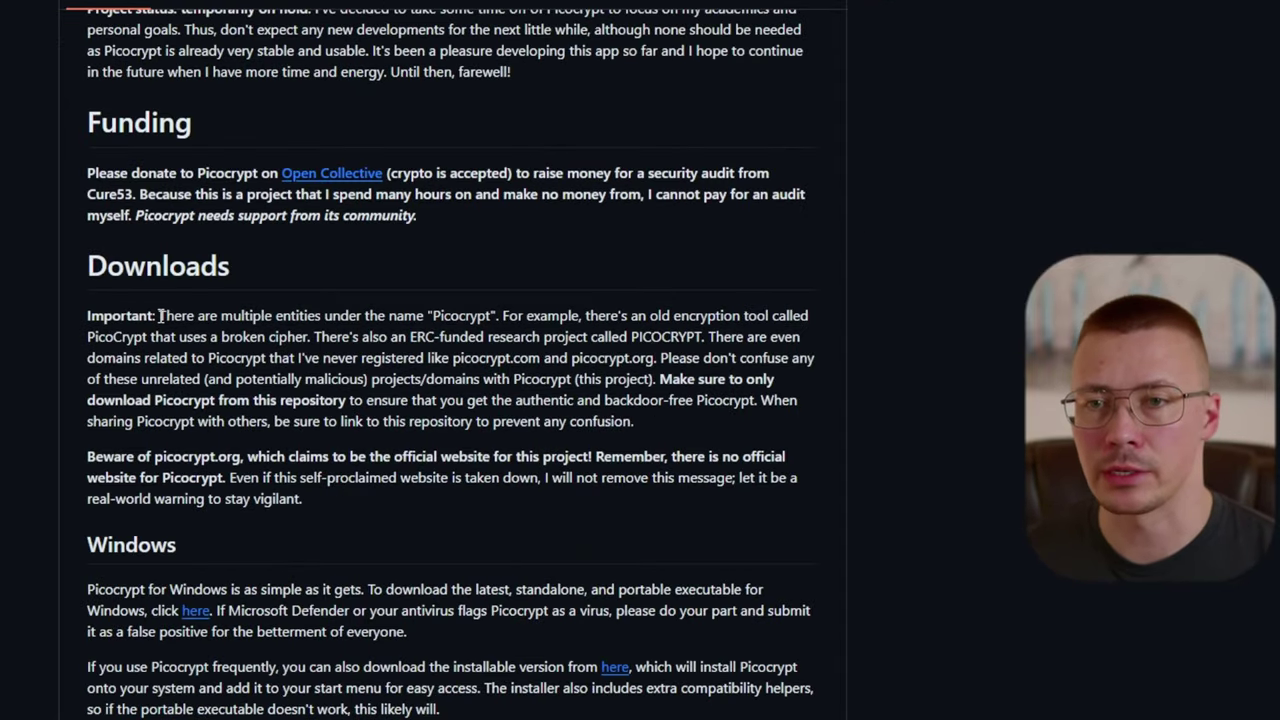
left_click_drag(160, 316, 450, 380)
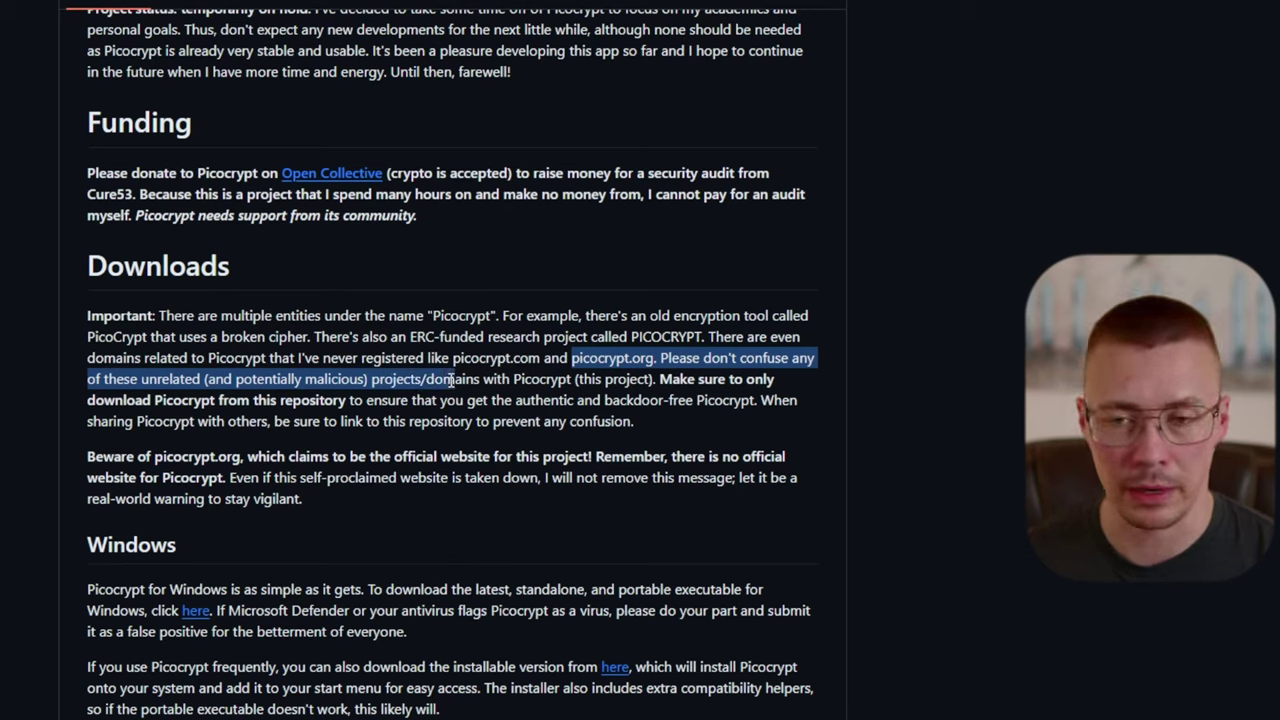
left_click_drag(452, 380, 452, 380)
left_click(486, 397)
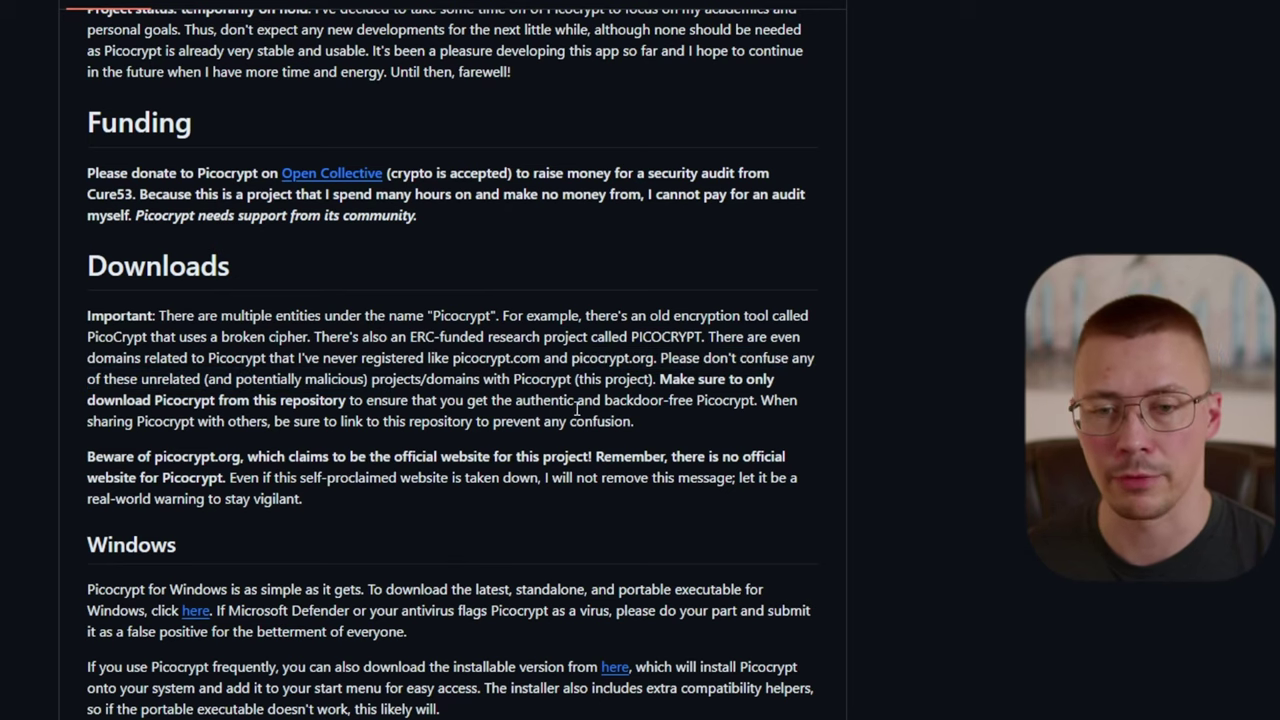
left_click_drag(755, 402, 527, 399)
left_click(412, 422)
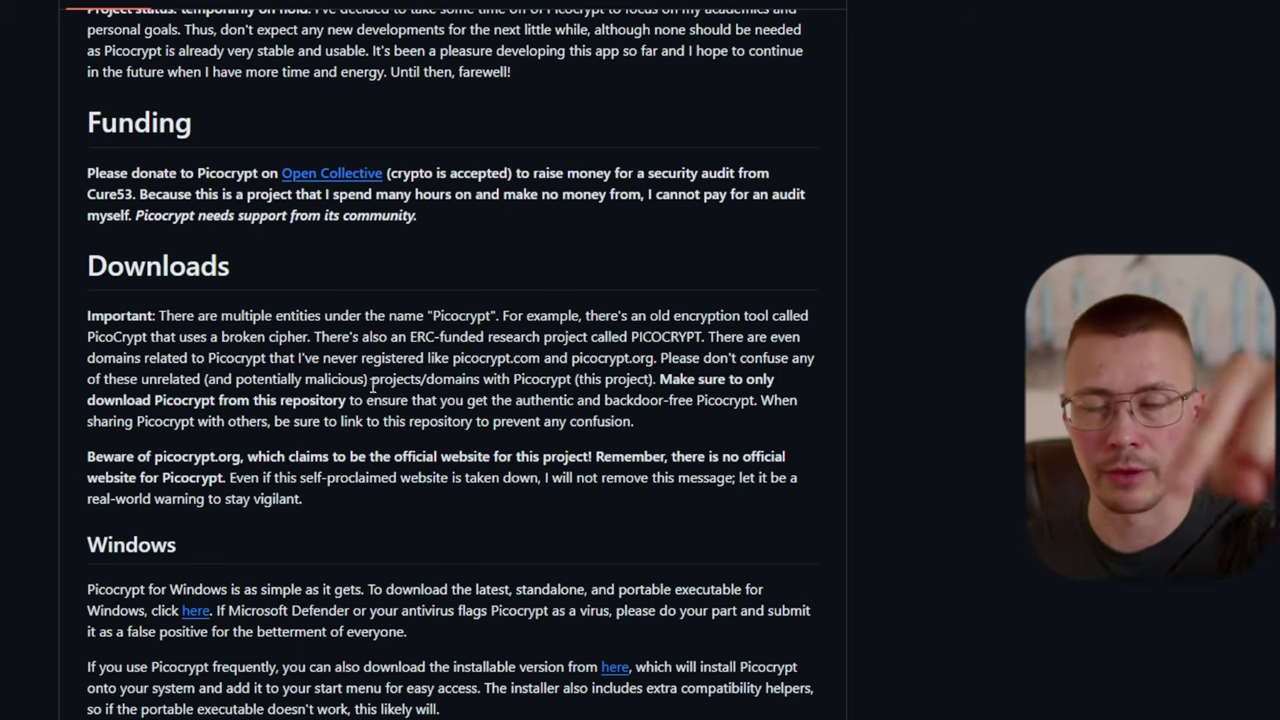
Skim the rest of the Picocrypt README below the Downloads section.
scroll(372, 379, "down", 12)
scroll(26, 320, "down", 10)
scroll(26, 320, "down", 5)
scroll(18, 320, "down", 9)
scroll(60, 325, "up", 6)
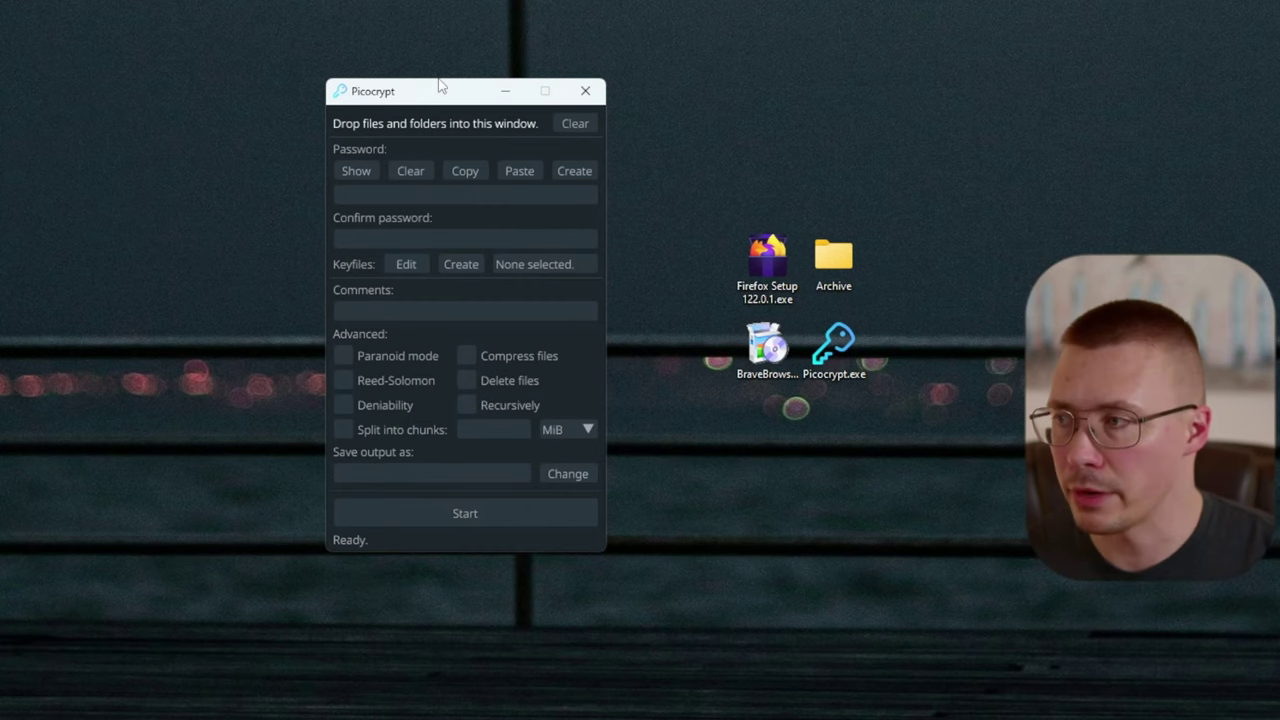
Switch back to Picocrypt and load Firefox Setup 122.0.1.exe from the desktop as the file for encryption.
left_click_drag(438, 81, 466, 87)
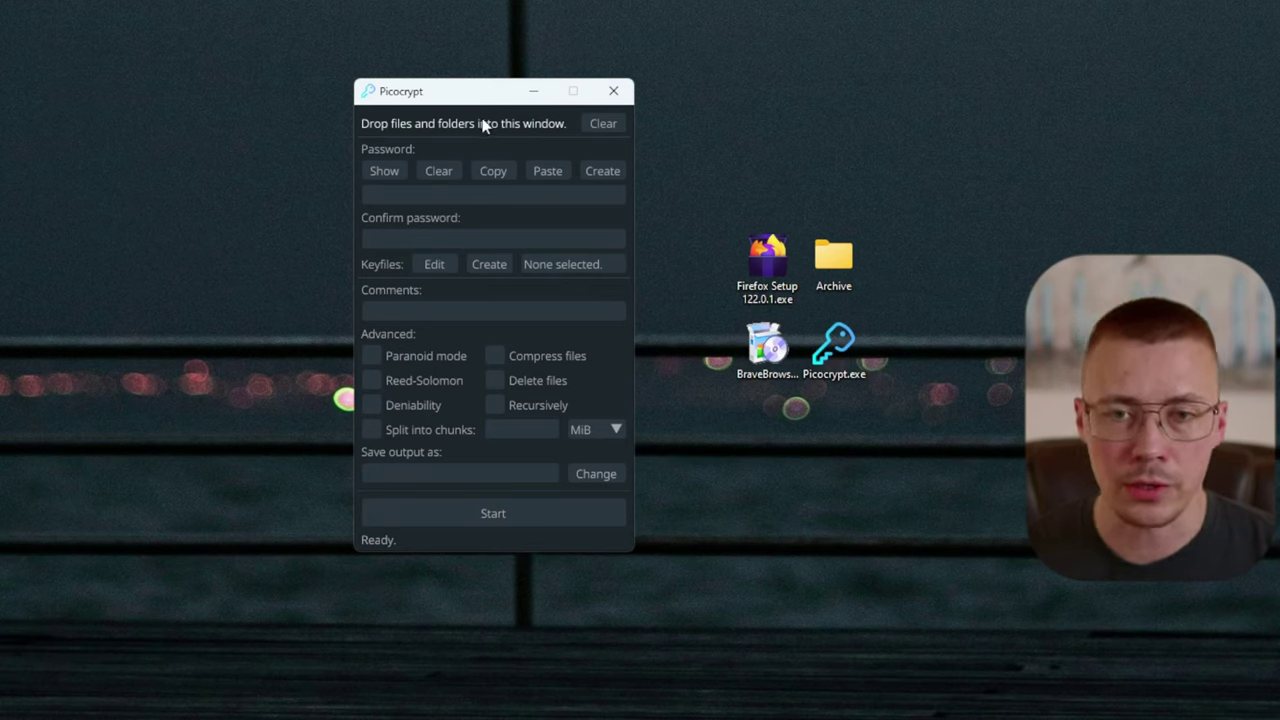
left_click_drag(767, 260, 500, 150)
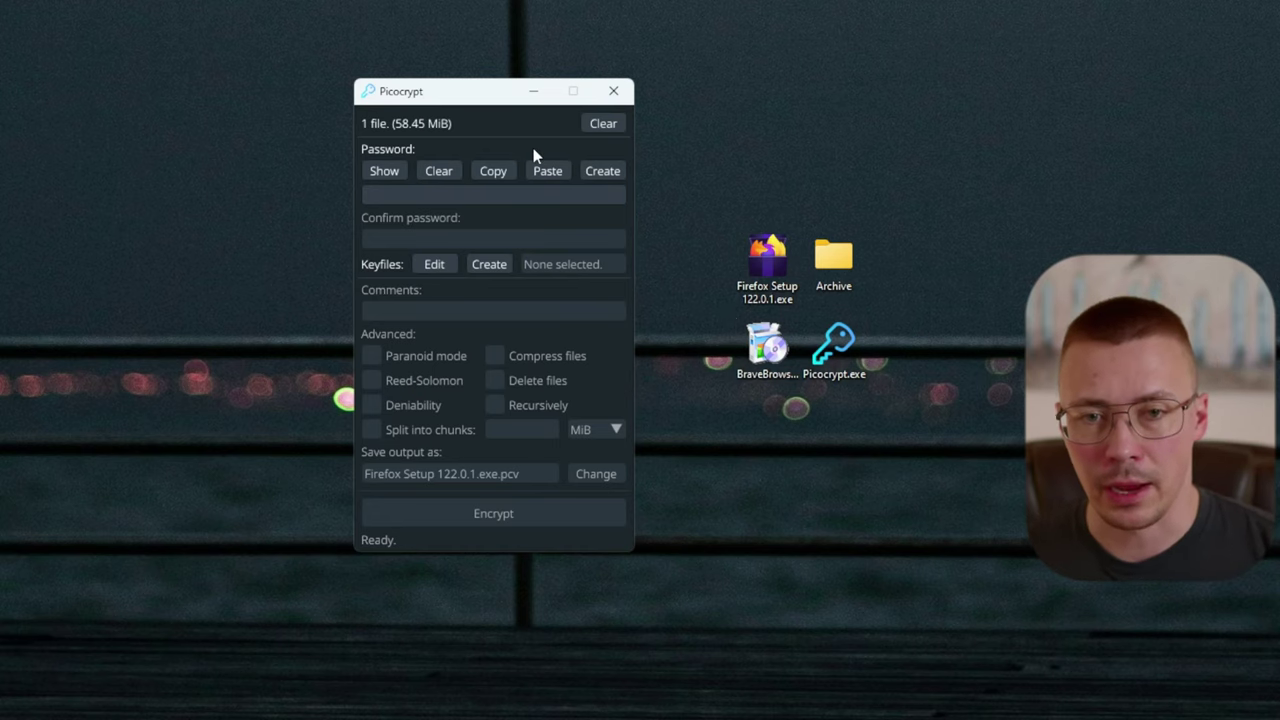
left_click_drag(767, 350, 491, 177)
left_click_drag(748, 310, 543, 166)
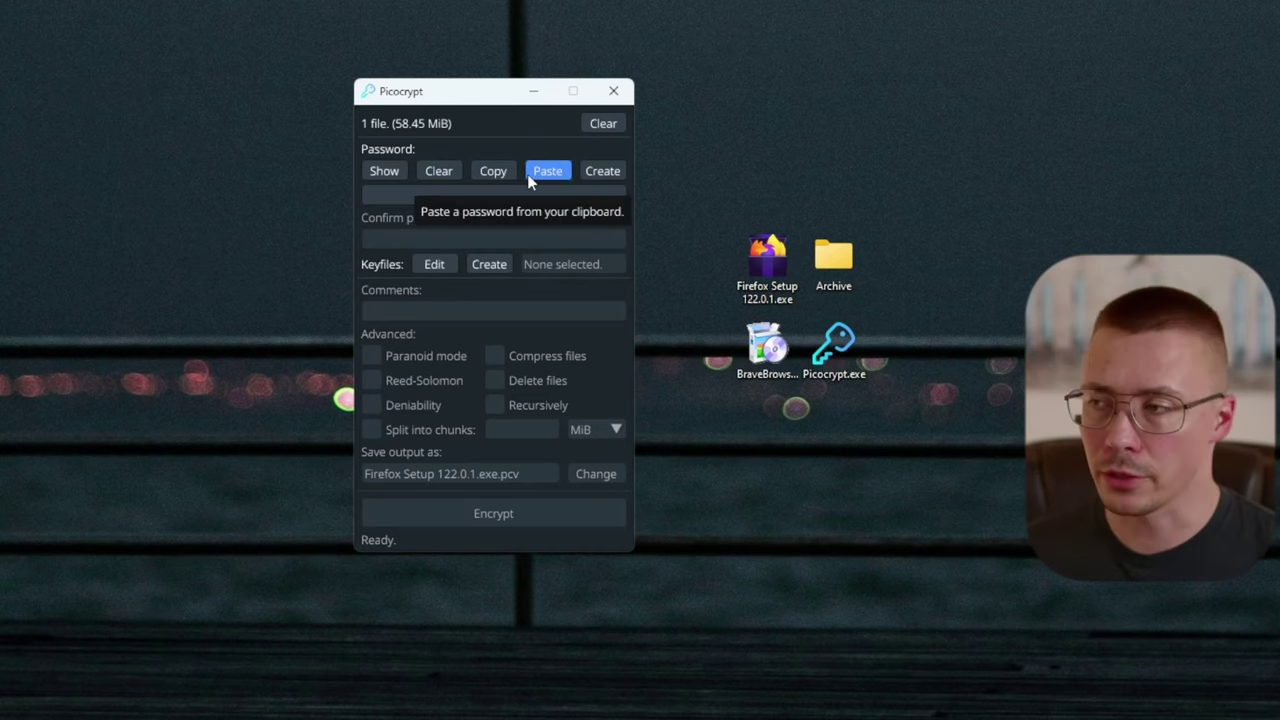
Generate a 42-character password with uppercase, lowercase, numbers and symbols, copying it to the clipboard, and clear the password fields.
left_click(596, 177)
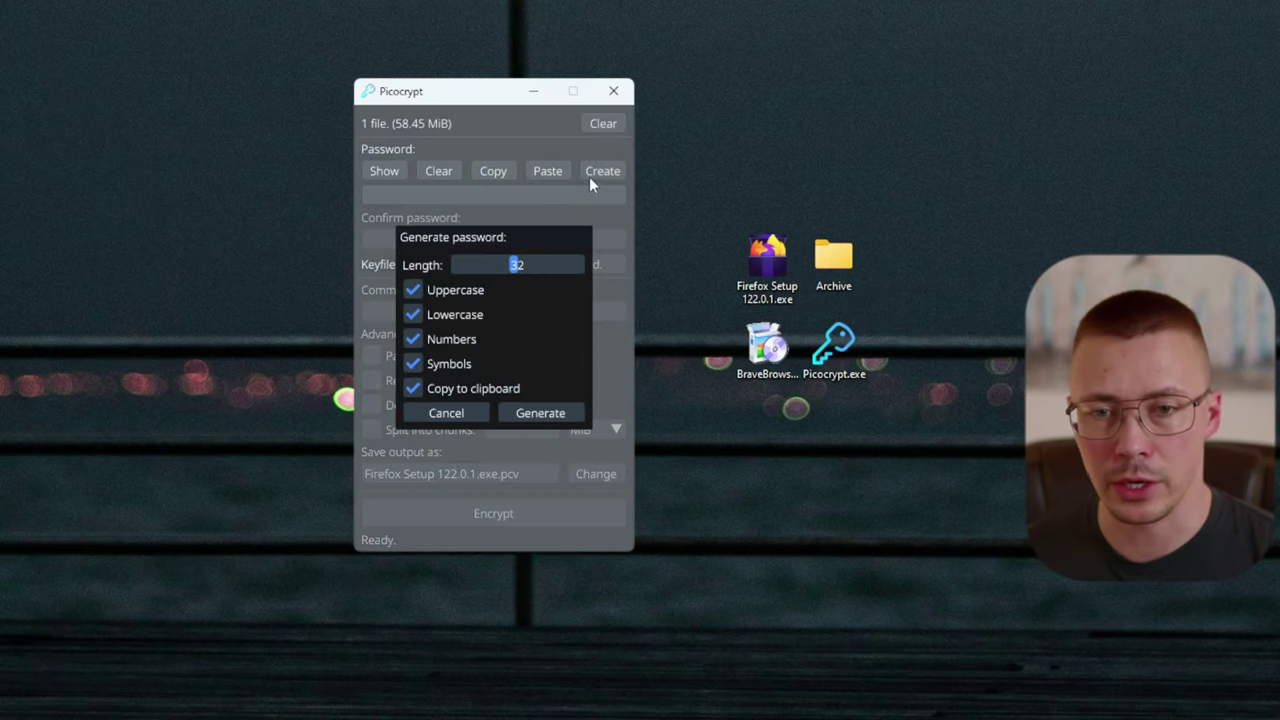
left_click_drag(516, 265, 534, 266)
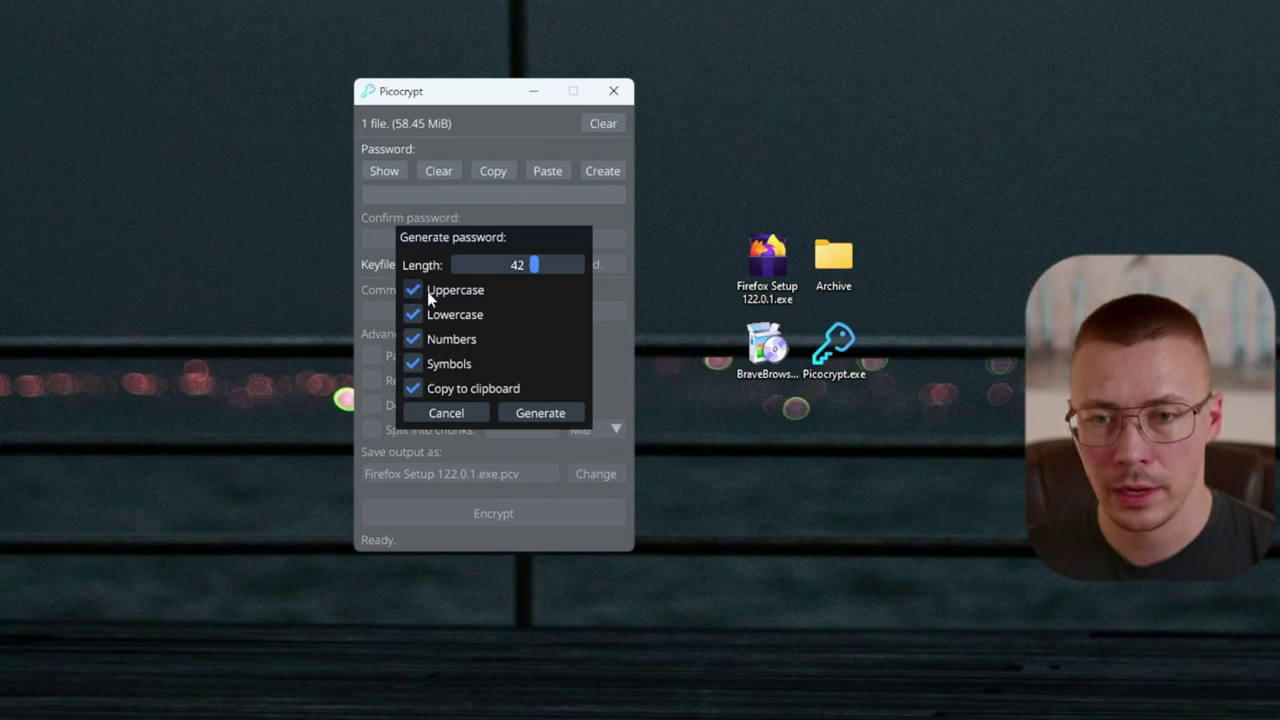
left_click(541, 412)
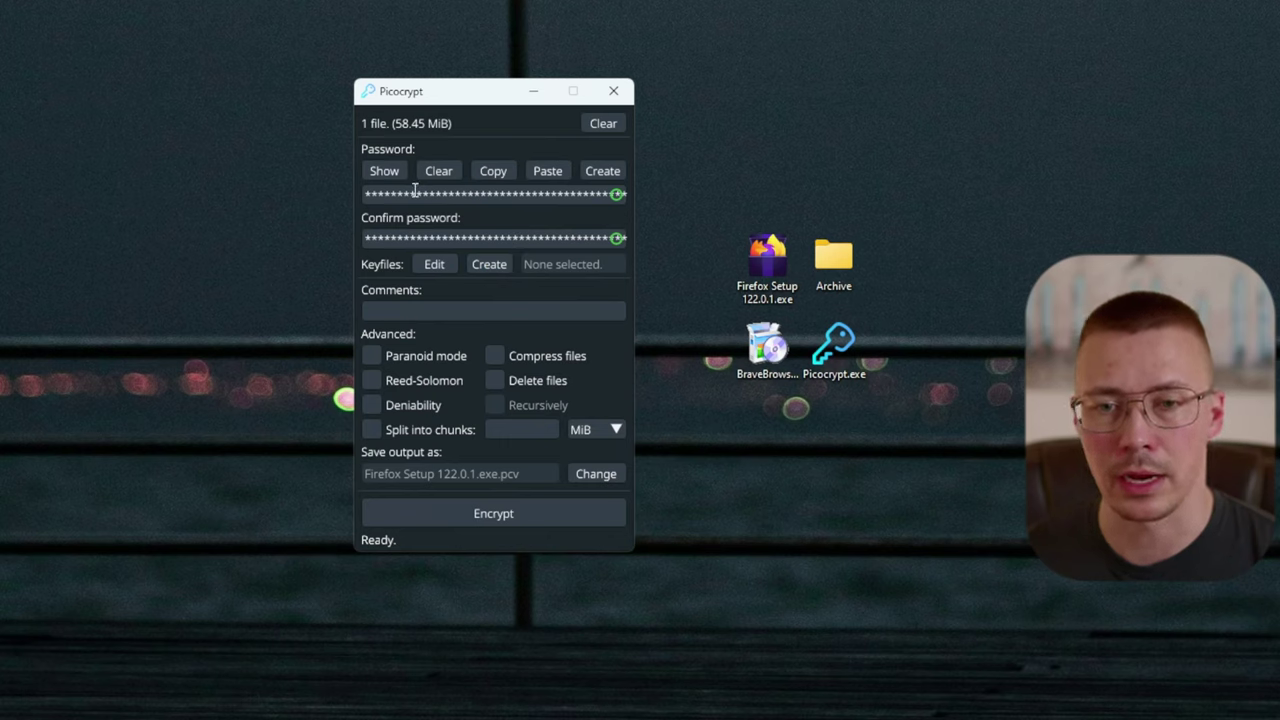
left_click(439, 172)
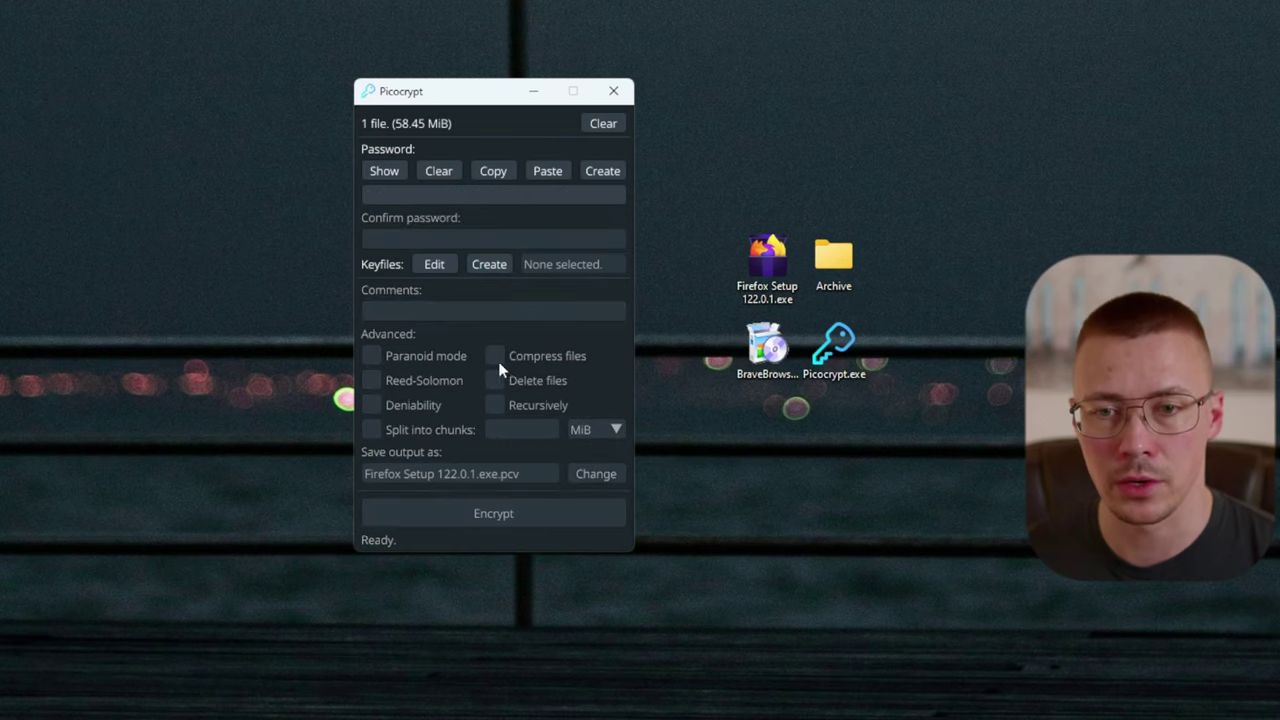
Create a keyfile named Keyfile on the desktop, place it beside the Firefox installer, and add it to Picocrypt's keyfiles.
left_click(472, 264)
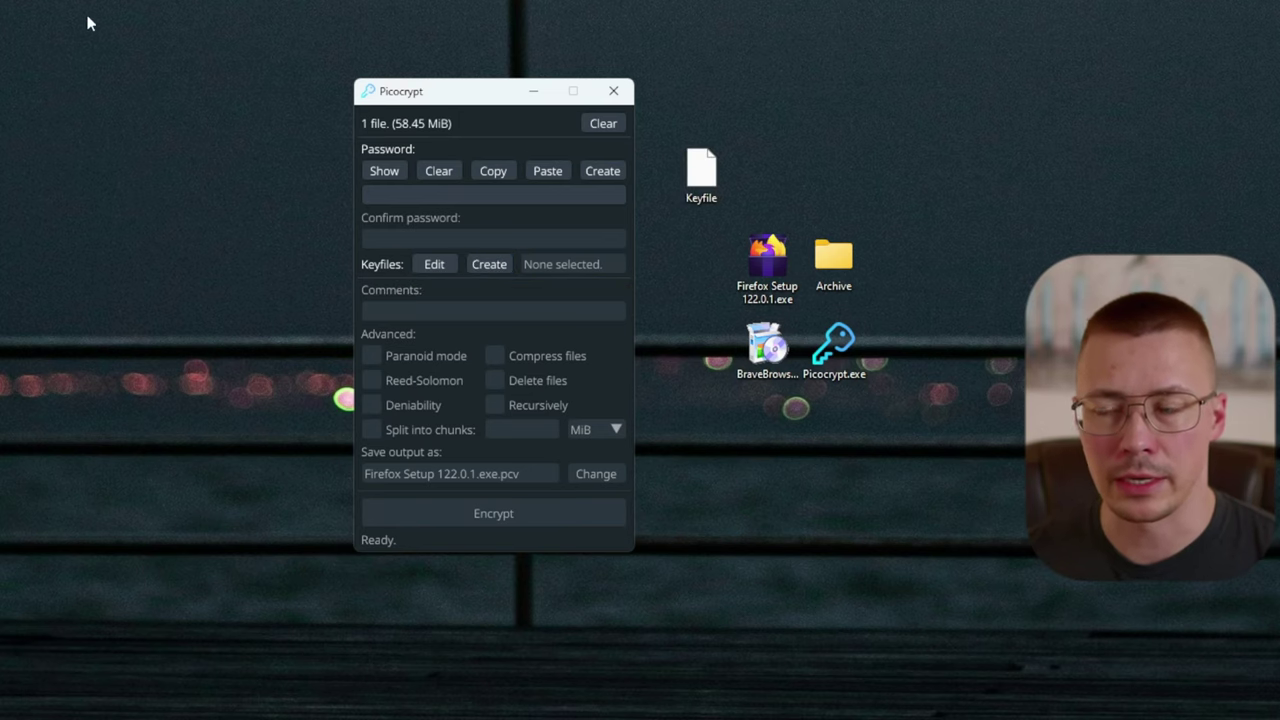
left_click_drag(705, 196, 705, 283)
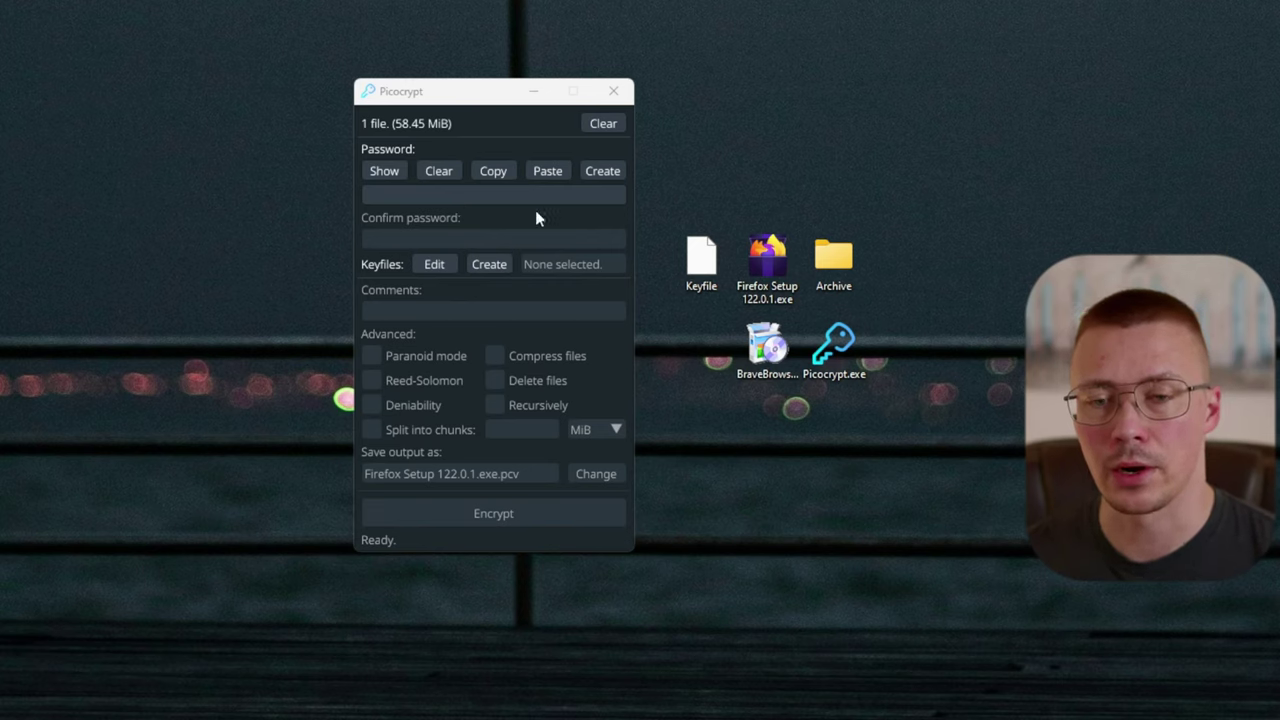
left_click(436, 266)
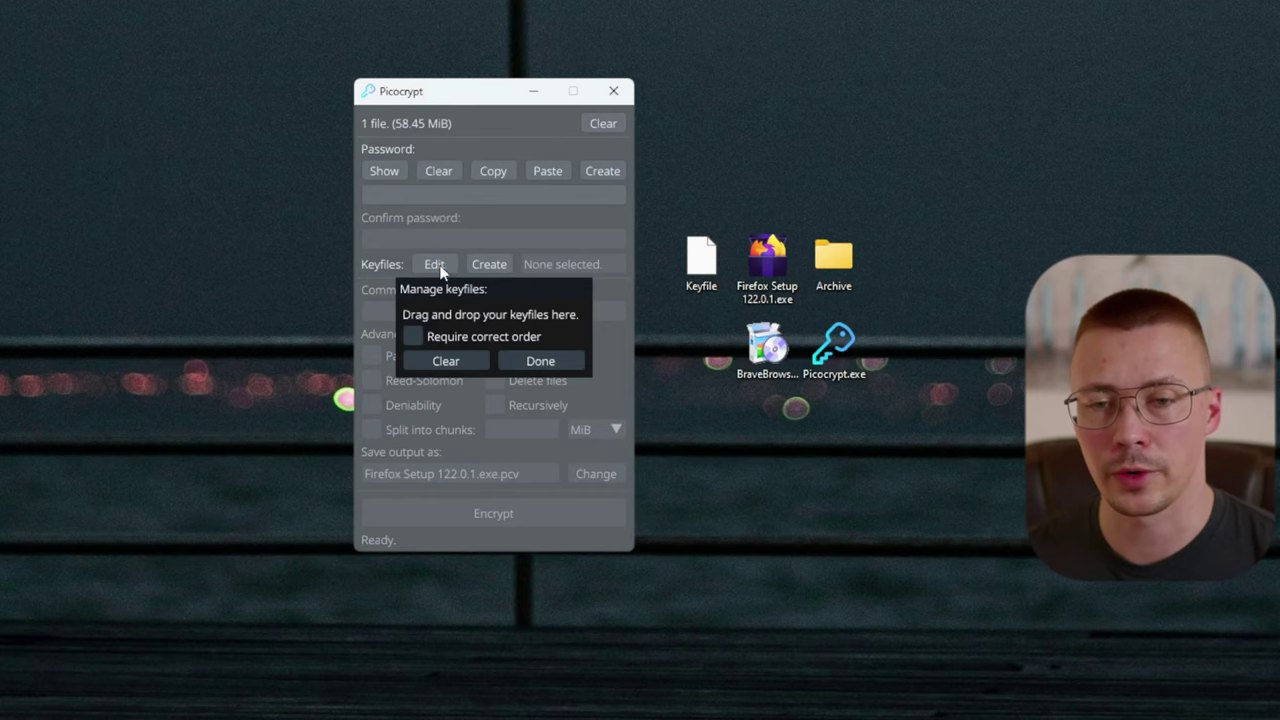
left_click_drag(697, 280, 470, 313)
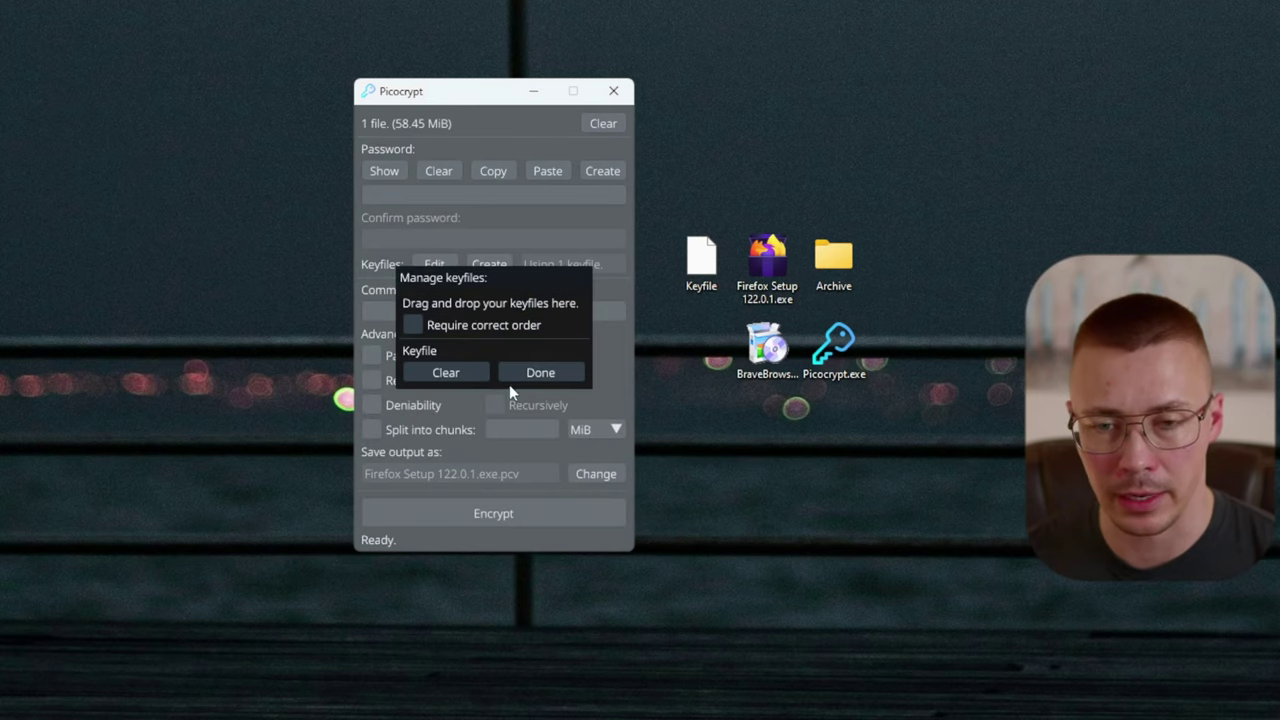
left_click(540, 372)
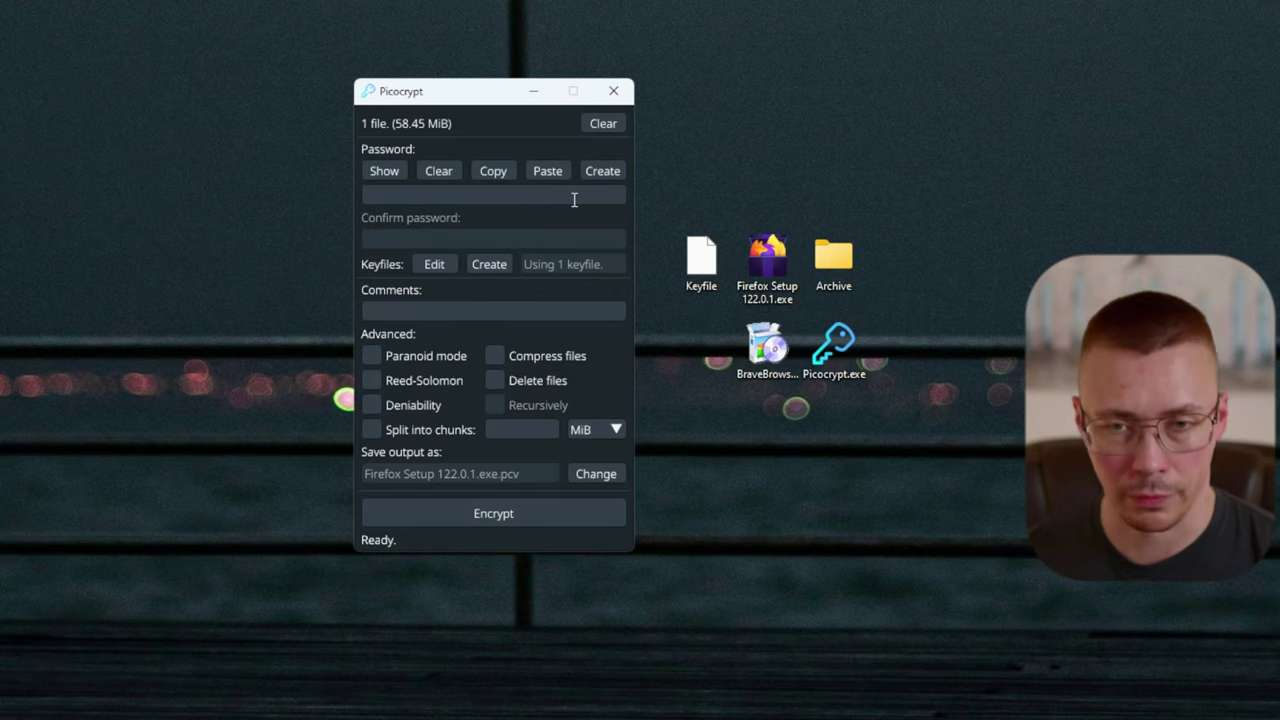
Fill both password fields with a newly generated 42-character password using all character types.
left_click(602, 171)
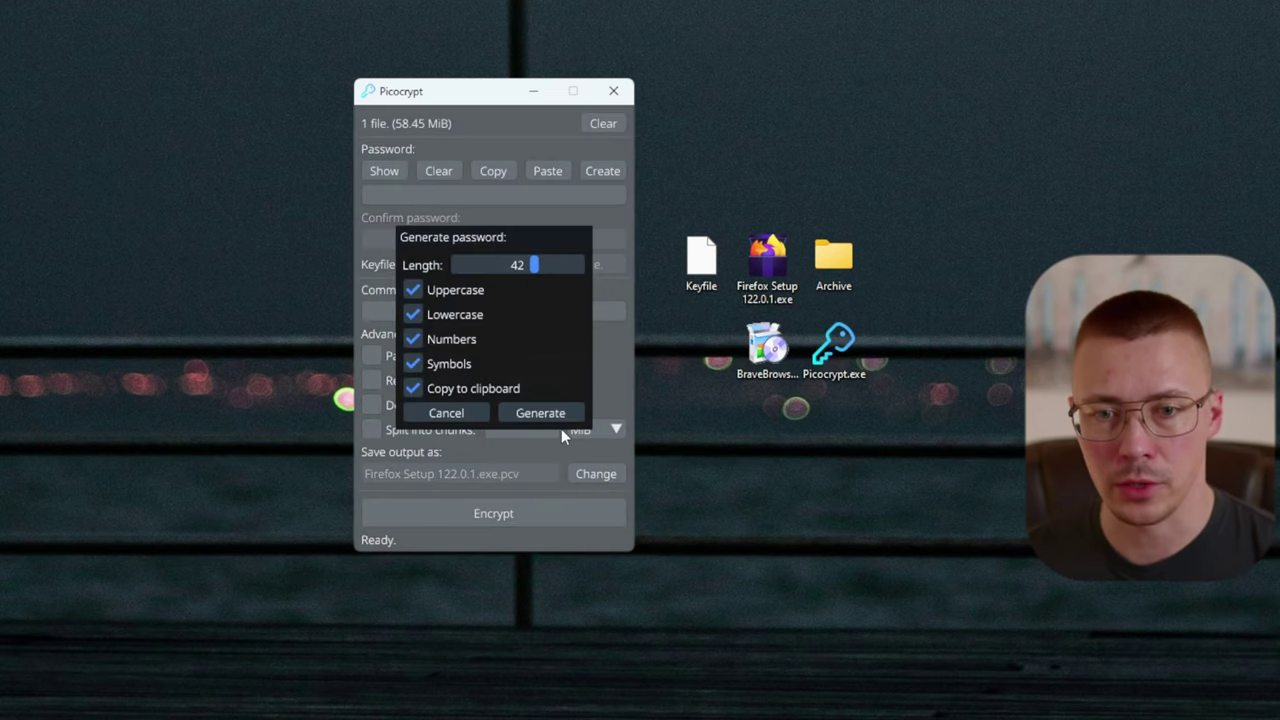
left_click(553, 413)
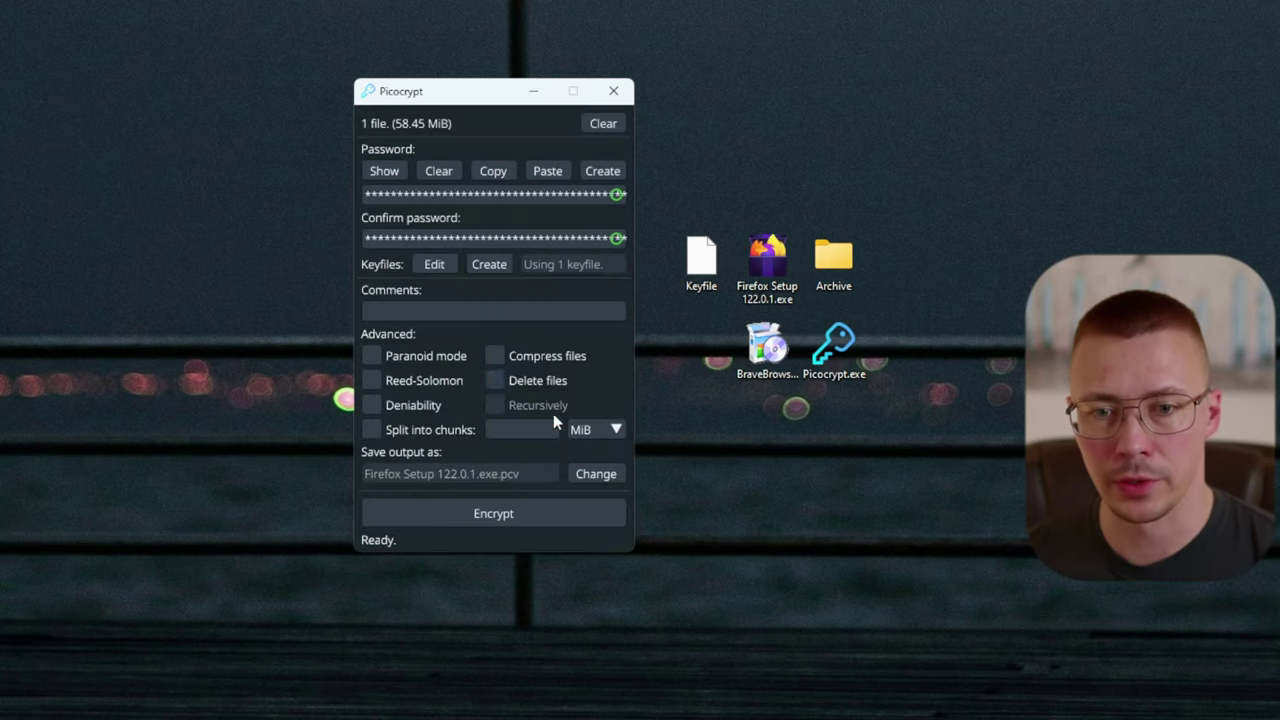
Enable the correct-order requirement in the keyfile settings and remove the keyfile from the selection.
left_click(434, 264)
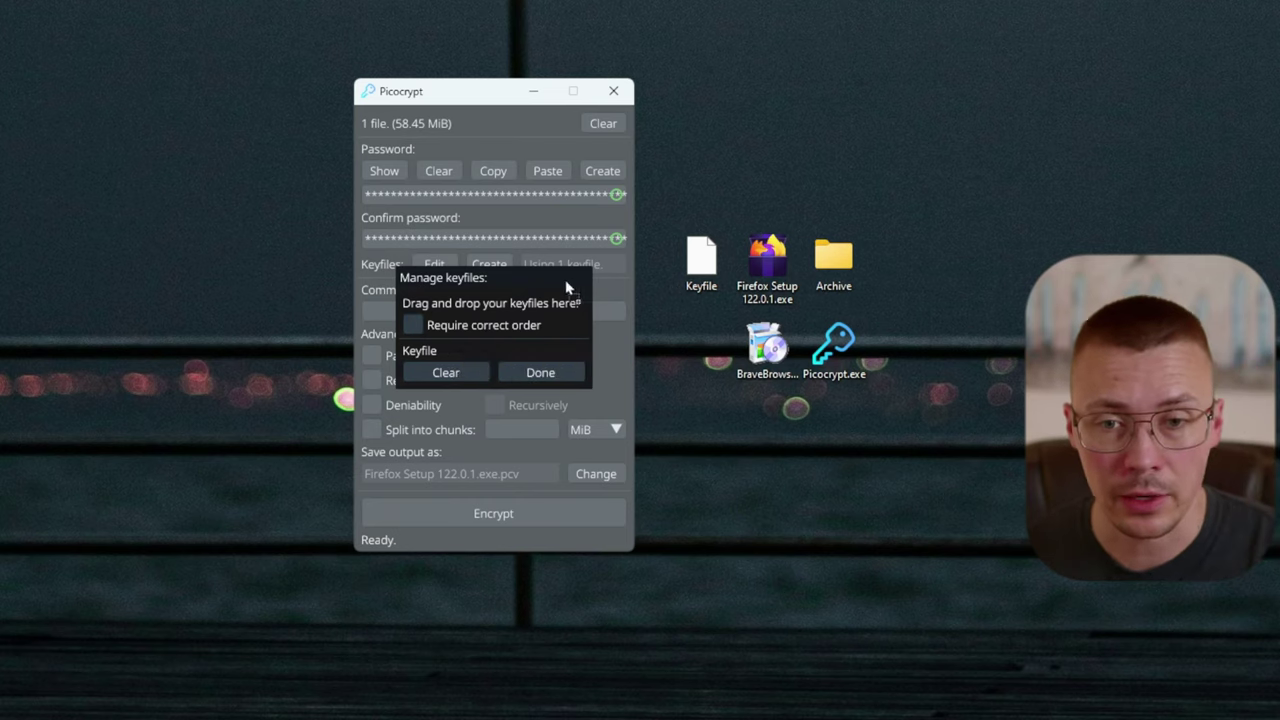
left_click(417, 325)
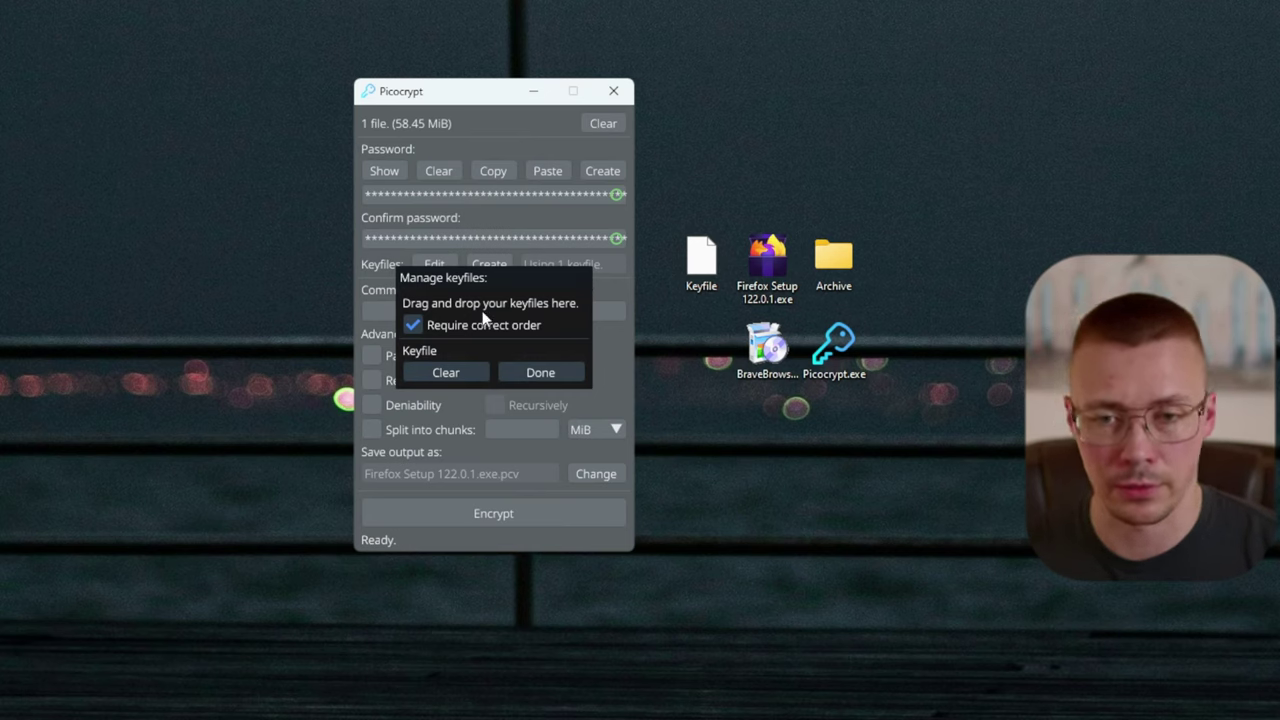
key("Escape")
mouse_move(494, 318)
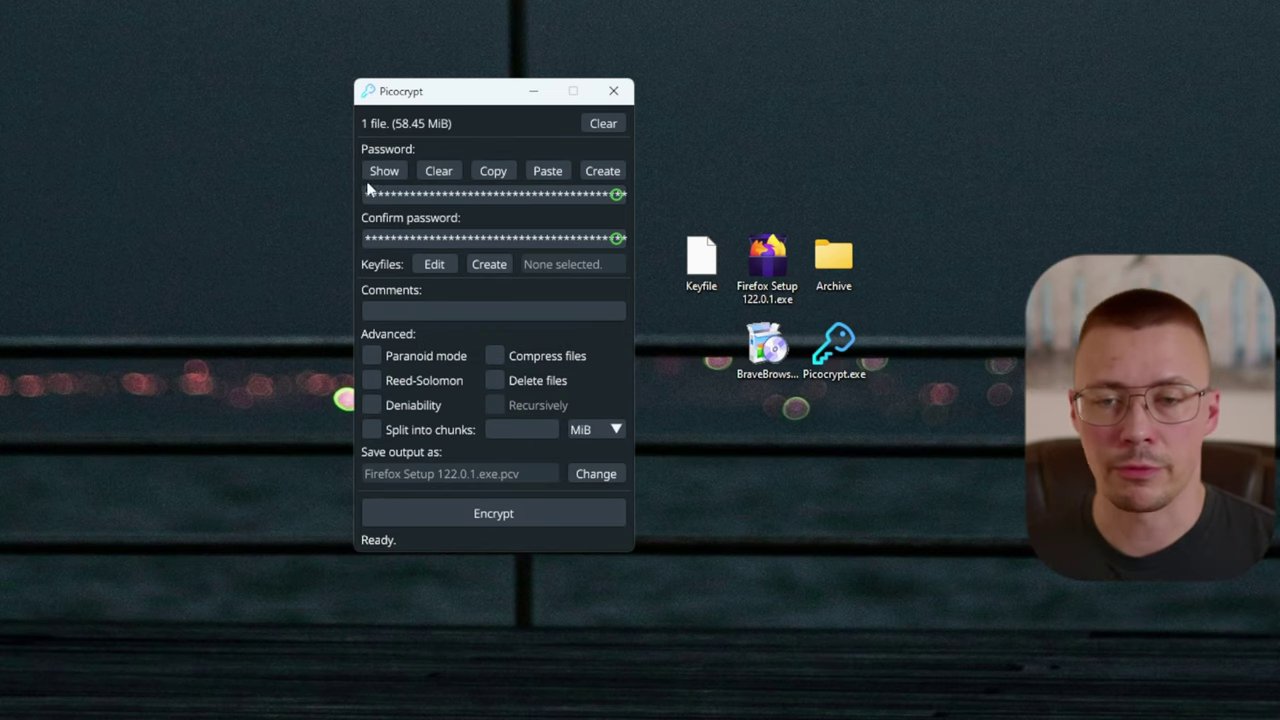
left_click_drag(685, 286, 677, 268)
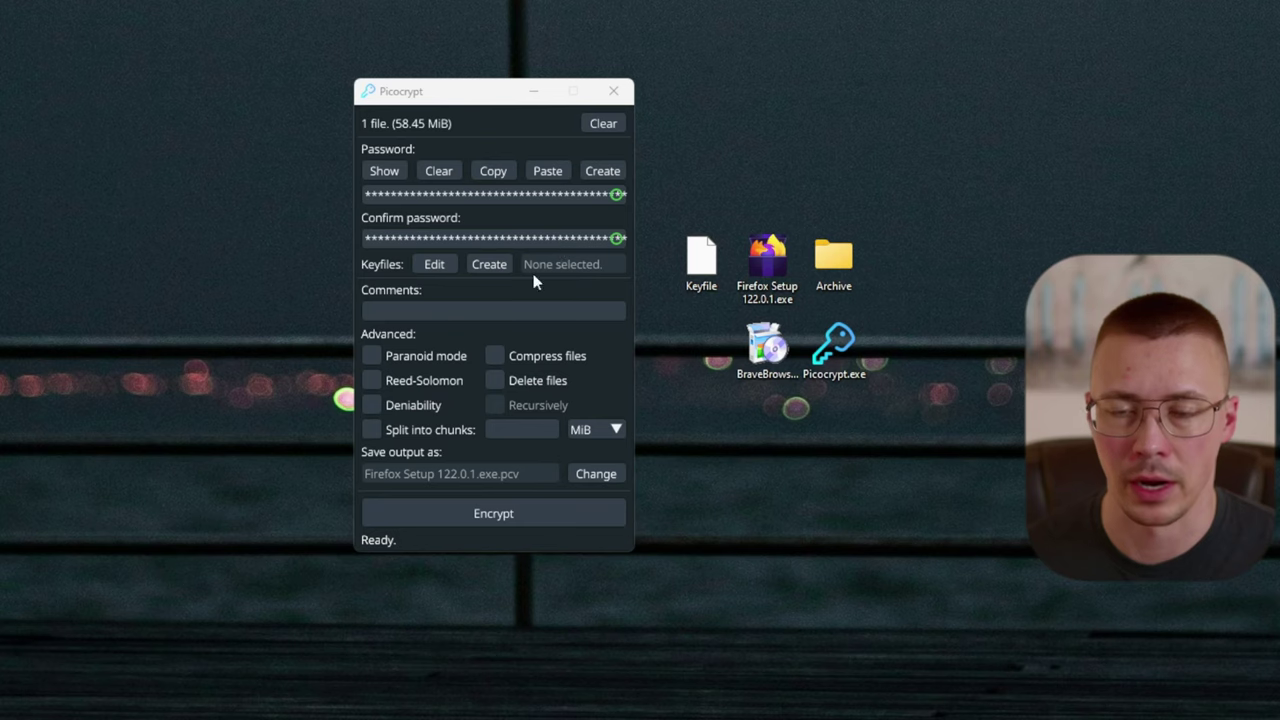
left_click(390, 311)
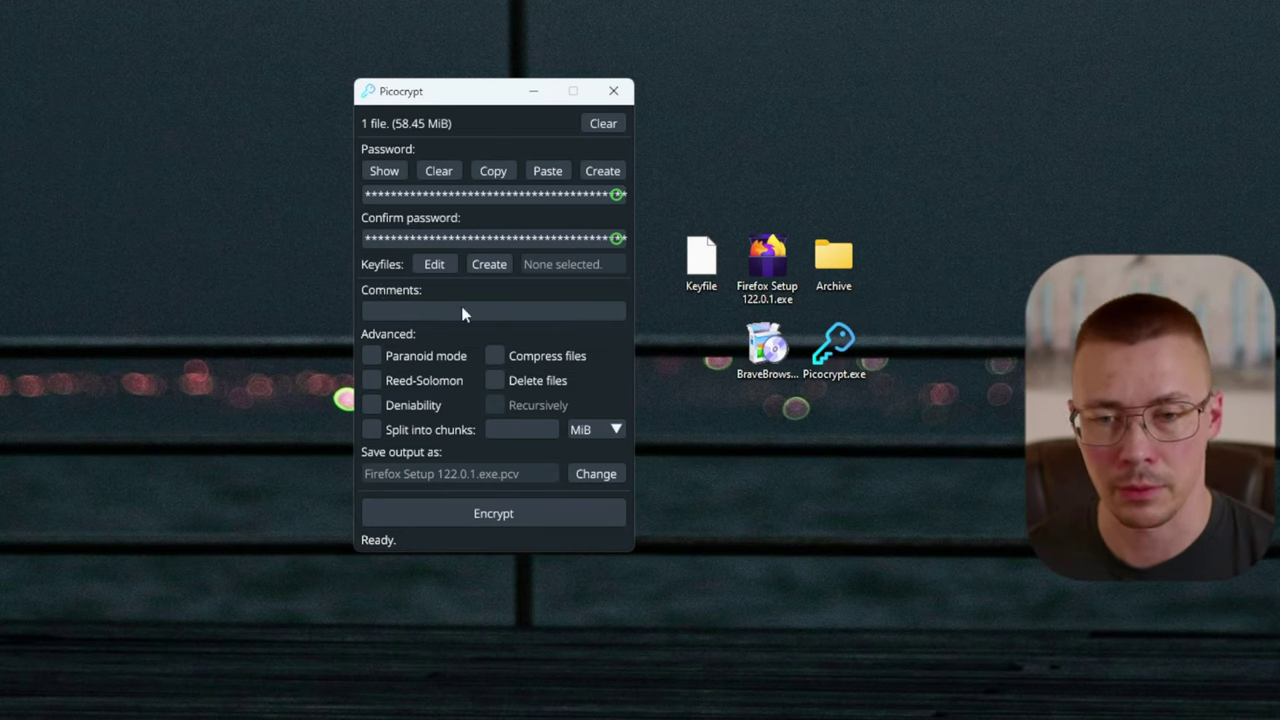
left_click(516, 354)
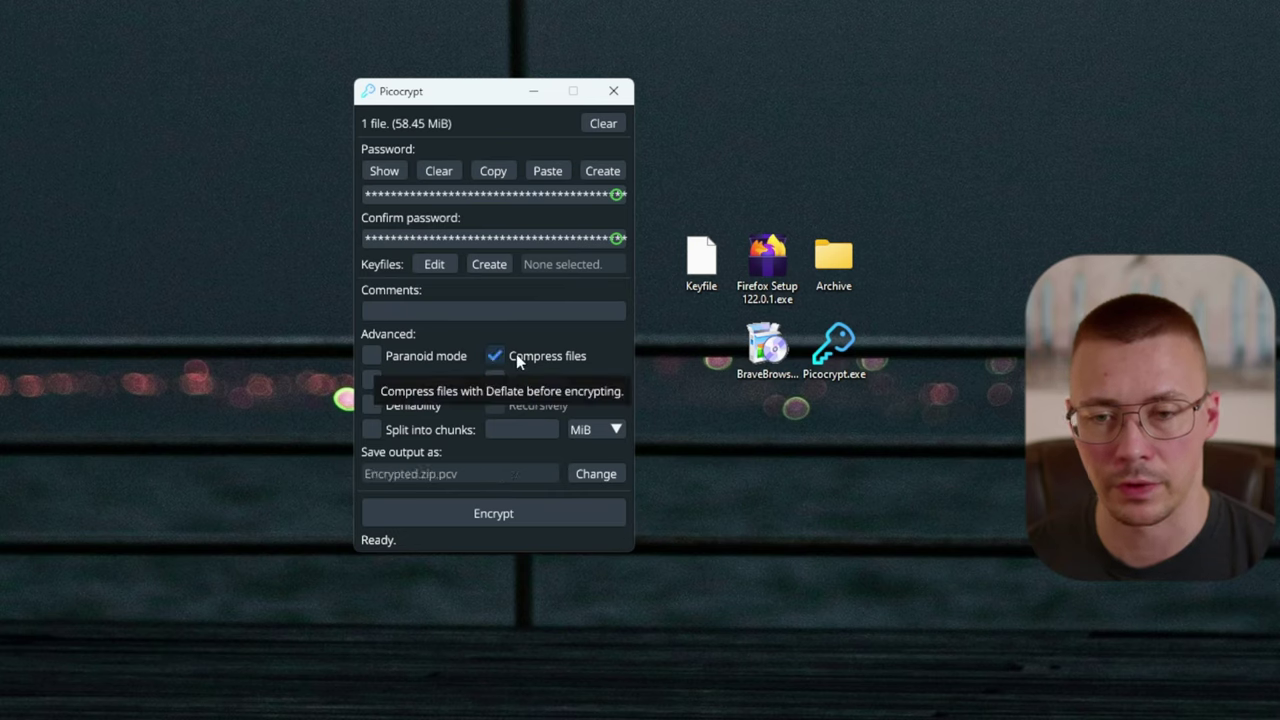
left_click(514, 356)
left_click(514, 358)
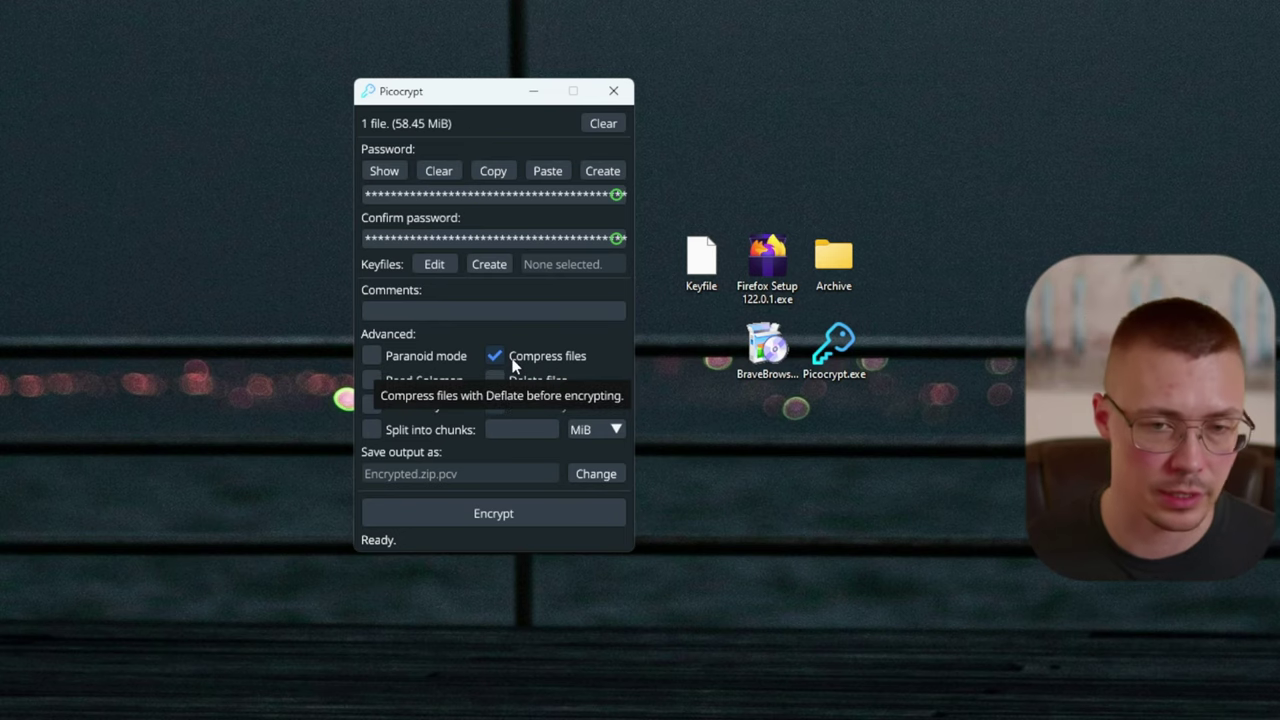
left_click(514, 358)
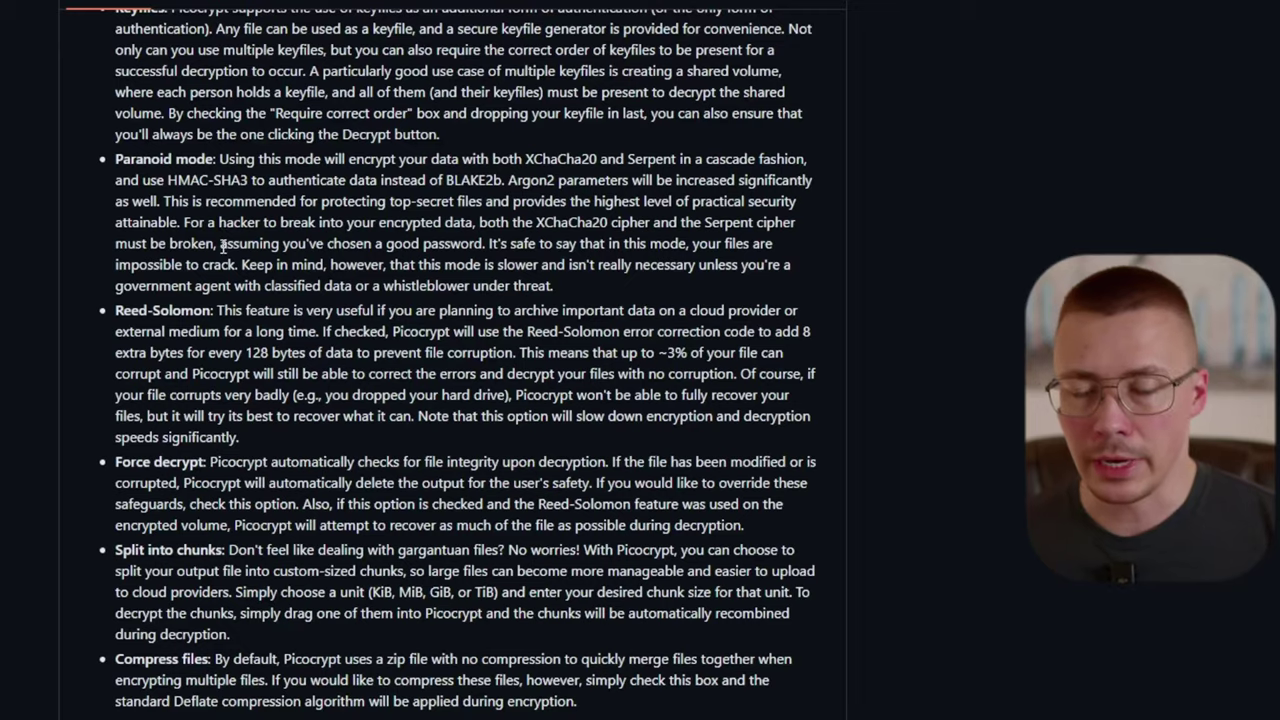
Read the Paranoid mode description in the Picocrypt documentation, examining its cascaded ciphers and HMAC-SHA3 authentication.
scroll(227, 247, "up", 1)
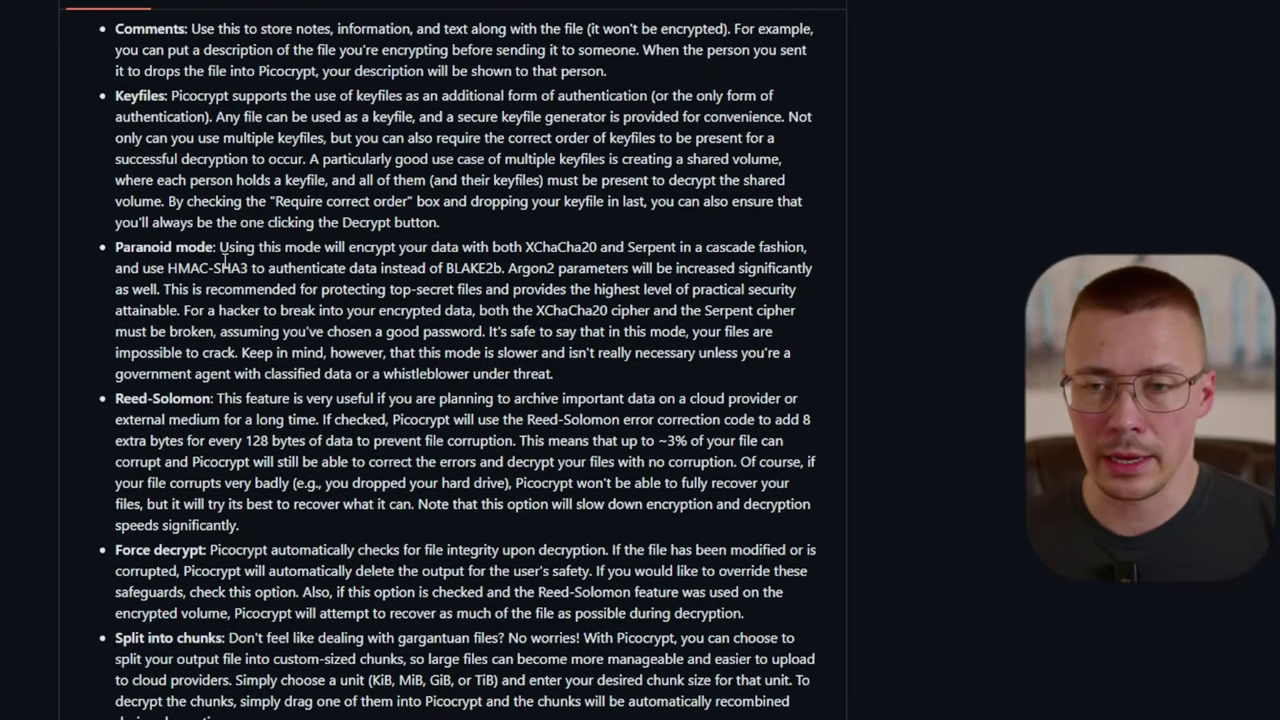
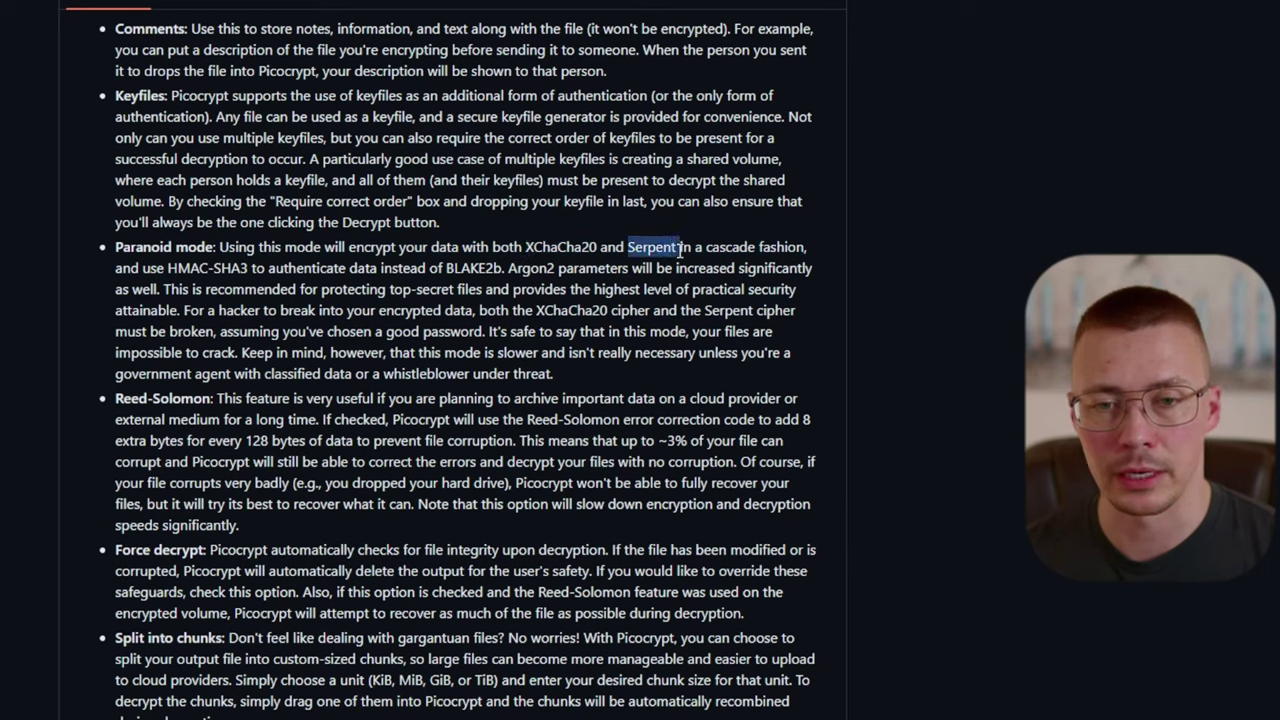
left_click(168, 268)
left_click_drag(168, 268, 249, 268)
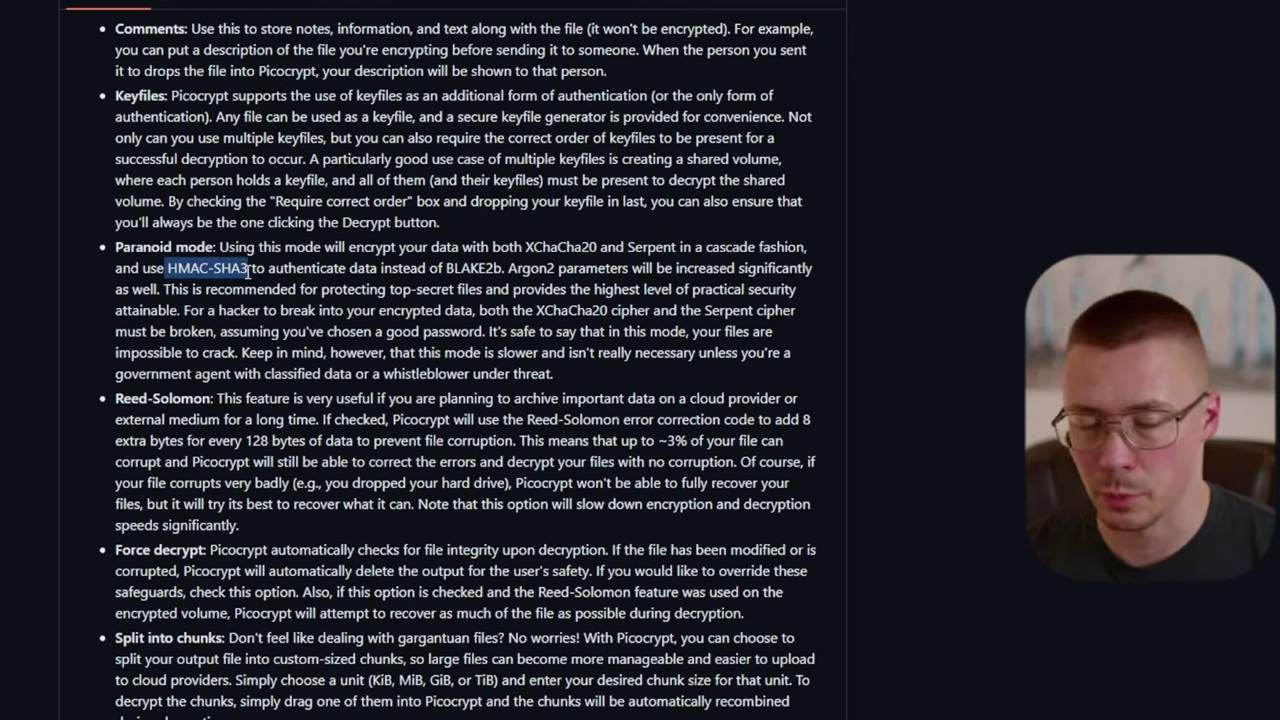
left_click(196, 268)
left_click_drag(167, 268, 249, 268)
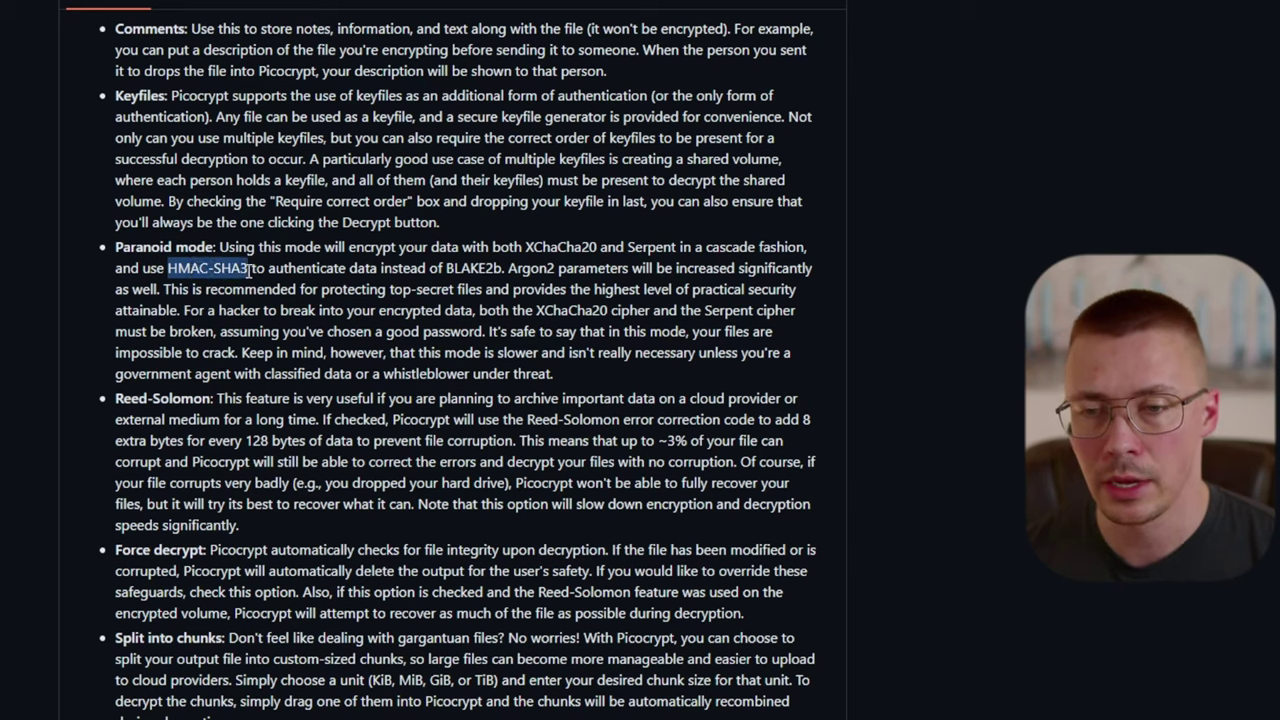
left_click(222, 217)
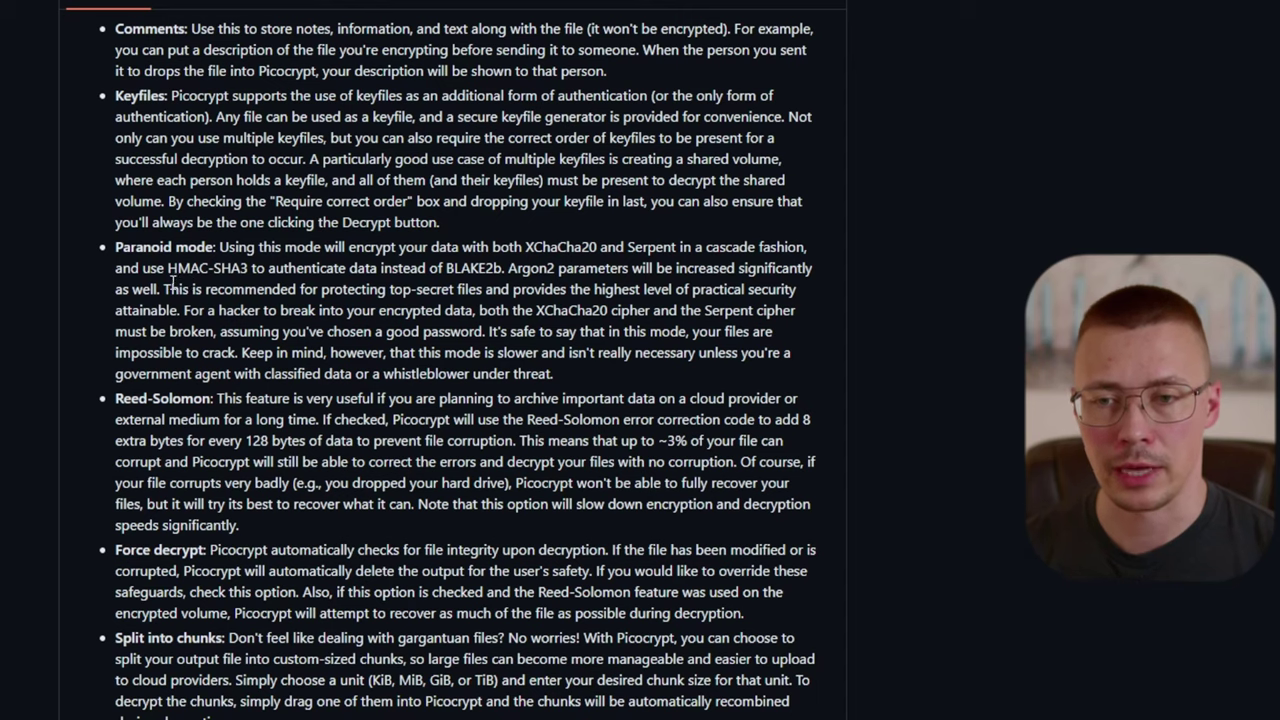
left_click_drag(169, 267, 247, 268)
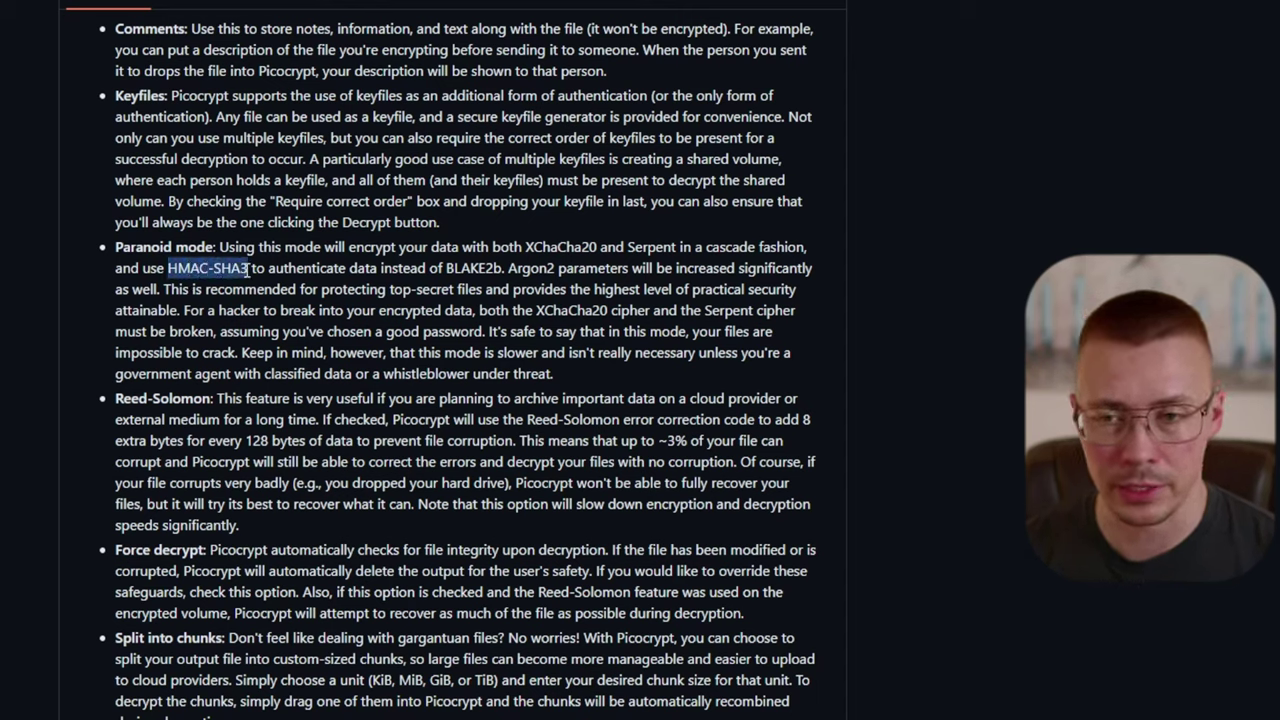
left_click(246, 268)
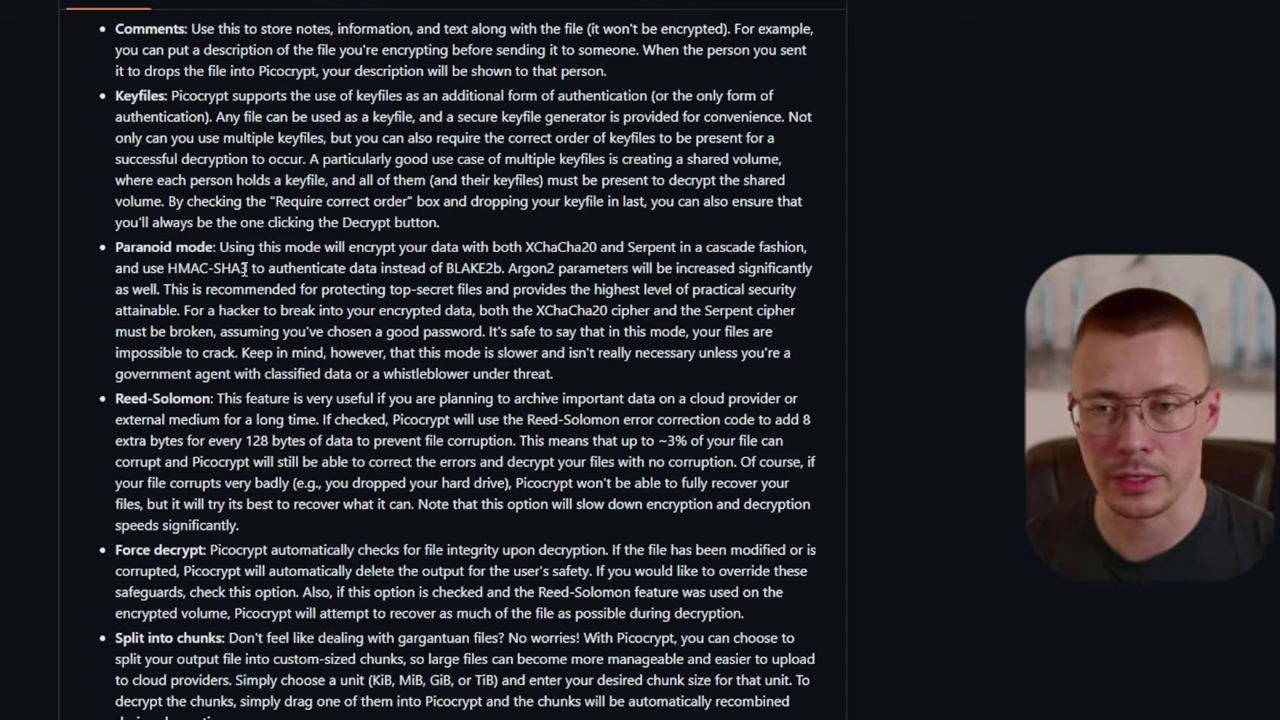
left_click_drag(213, 268, 166, 269)
left_click(166, 270)
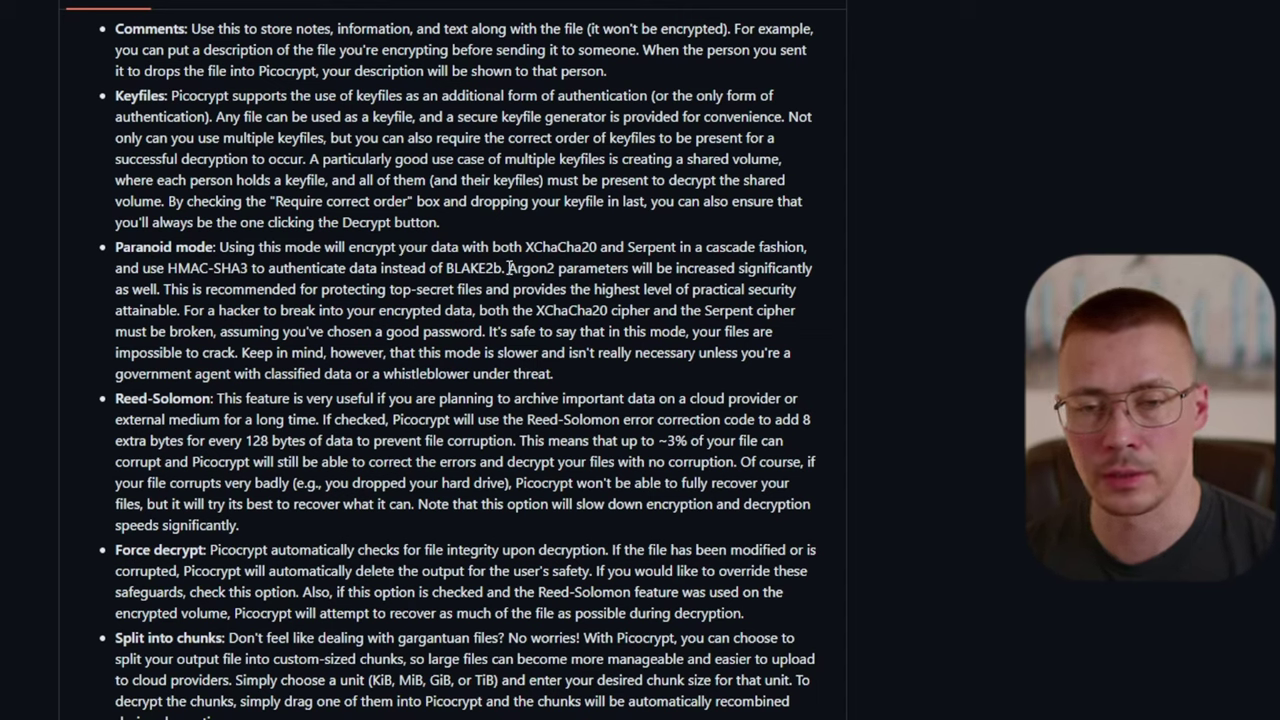
Examine the Paranoid mode statement about its Argon2 parameters.
left_click_drag(508, 268, 165, 290)
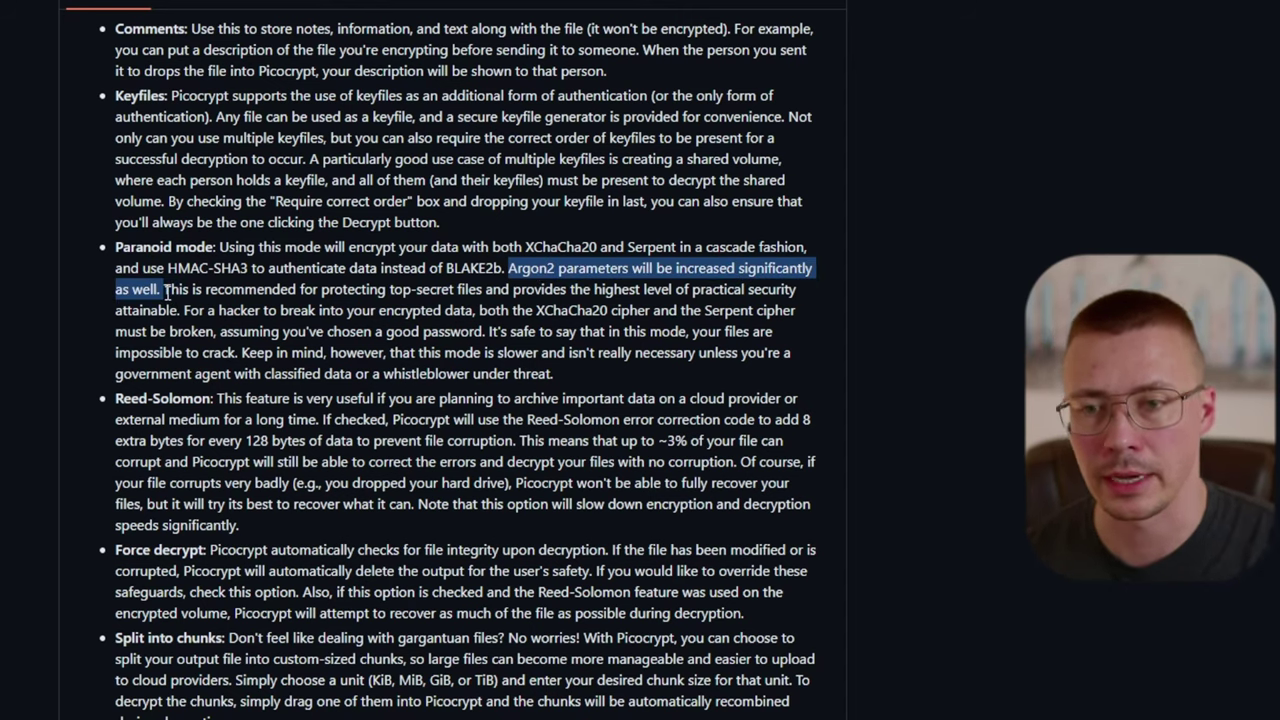
left_click(165, 290)
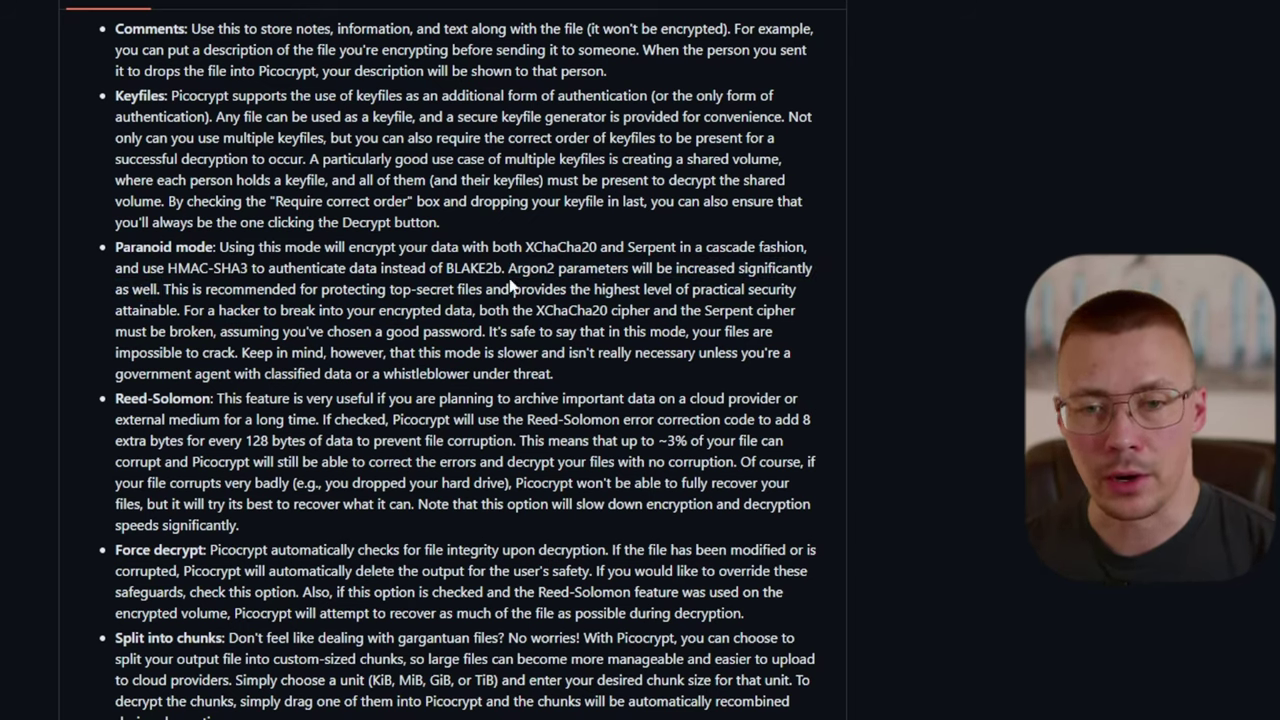
left_click_drag(508, 268, 630, 272)
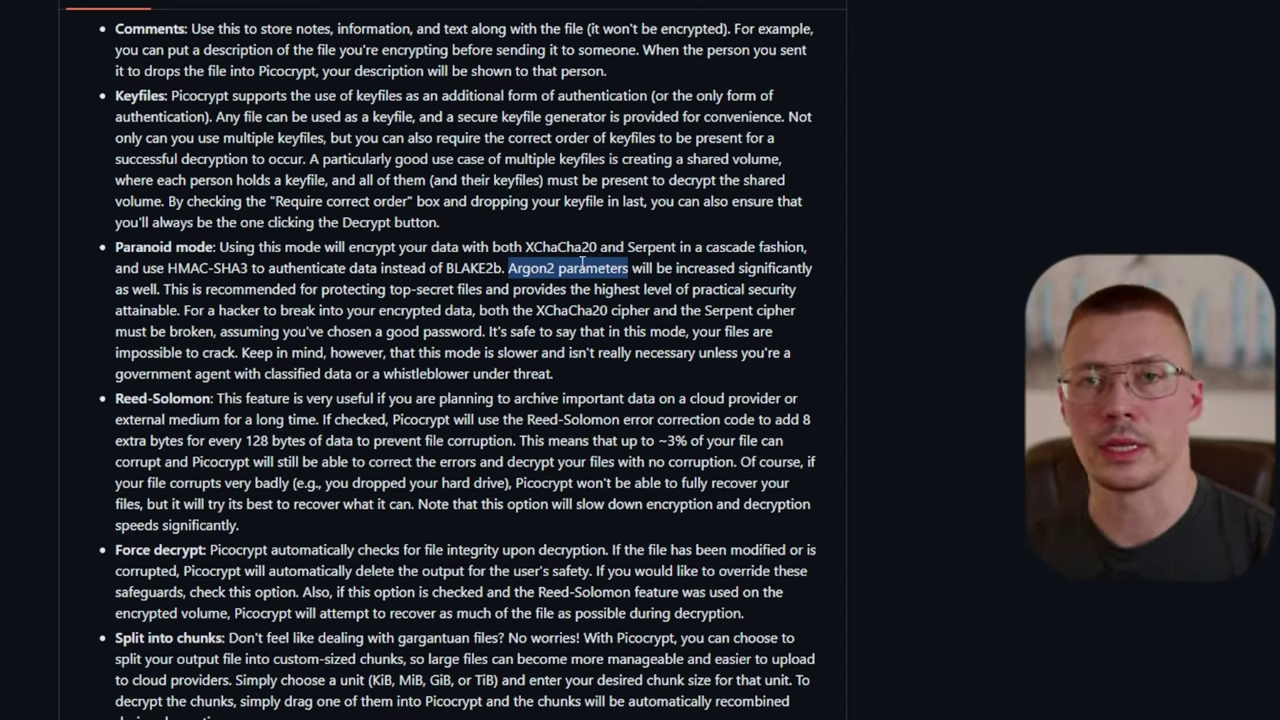
left_click(464, 288)
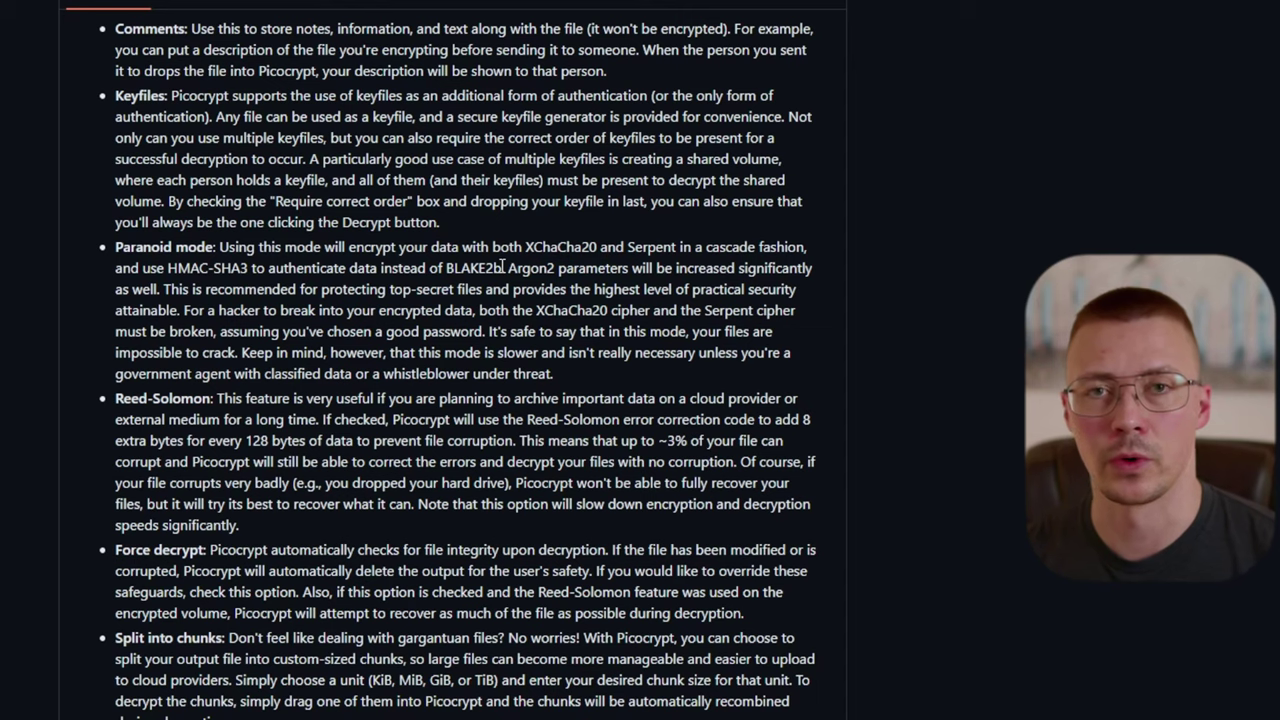
left_click_drag(508, 268, 629, 272)
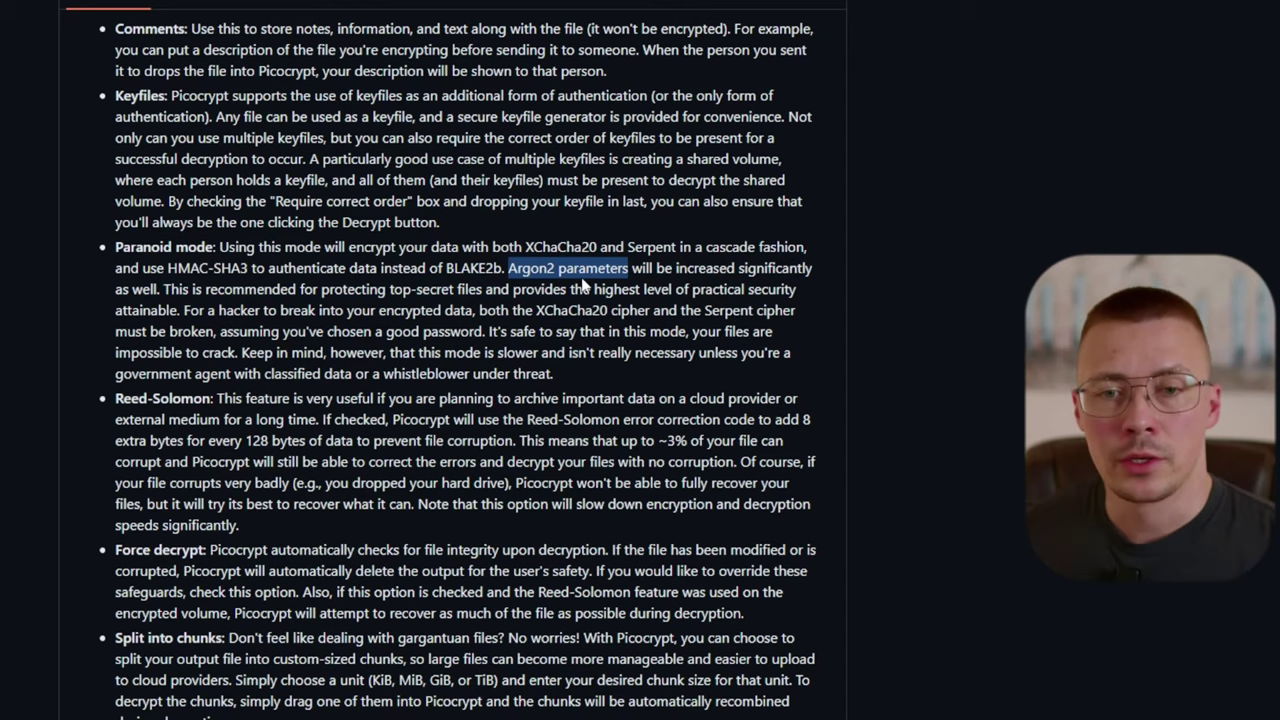
left_click_drag(509, 270, 633, 284)
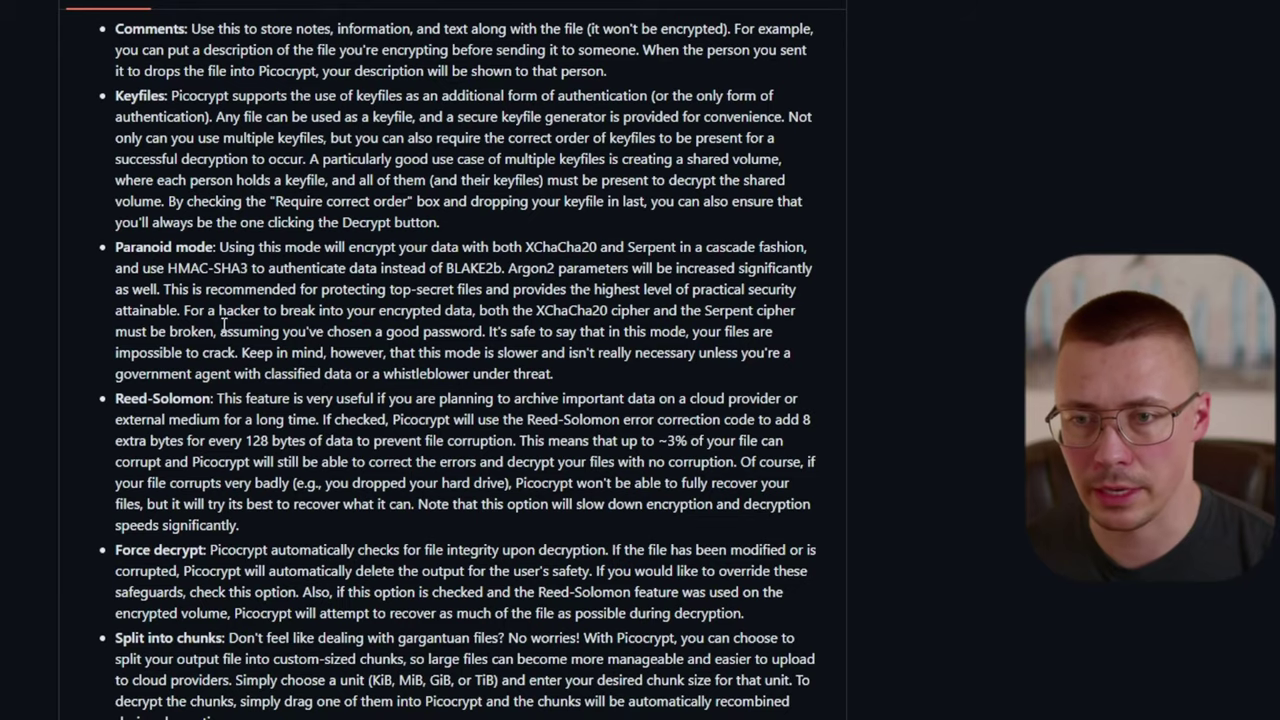
Read the Reed-Solomon description, examining how much file corruption it can correct and its limits with badly damaged files.
scroll(511, 247, "up", 2)
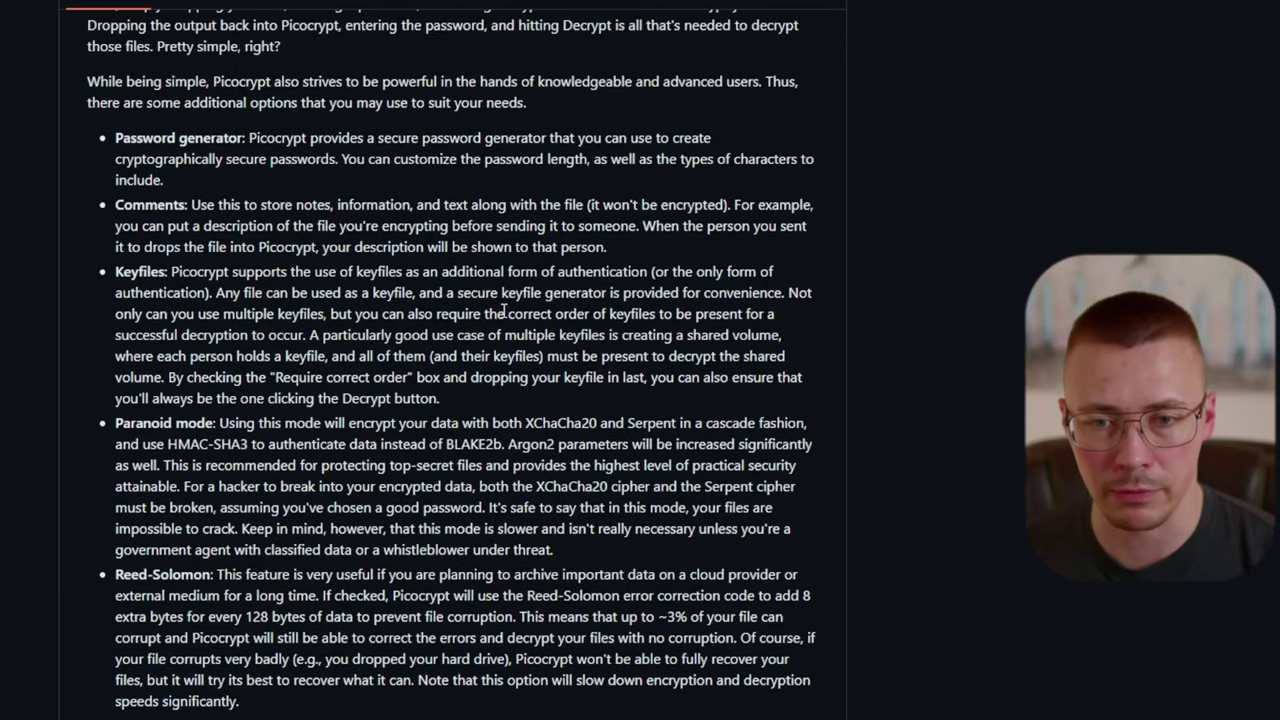
scroll(488, 320, "down", 1)
scroll(487, 328, "down", 2)
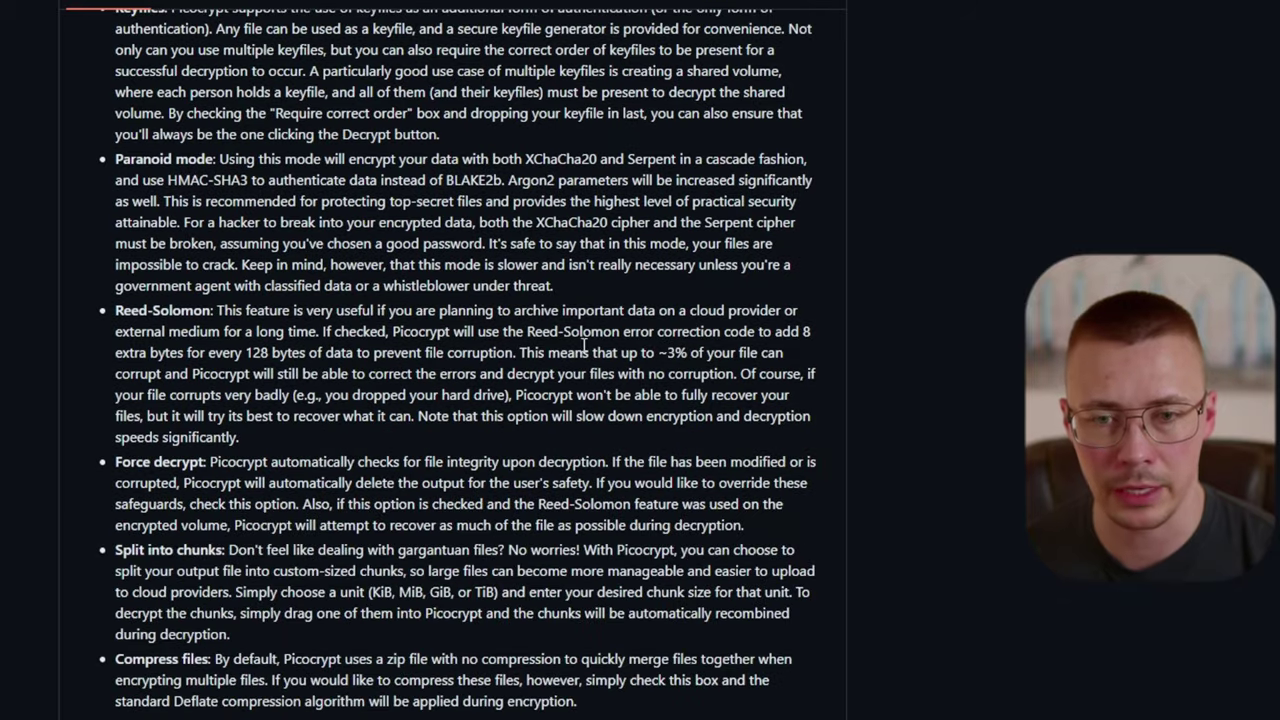
left_click_drag(621, 352, 672, 374)
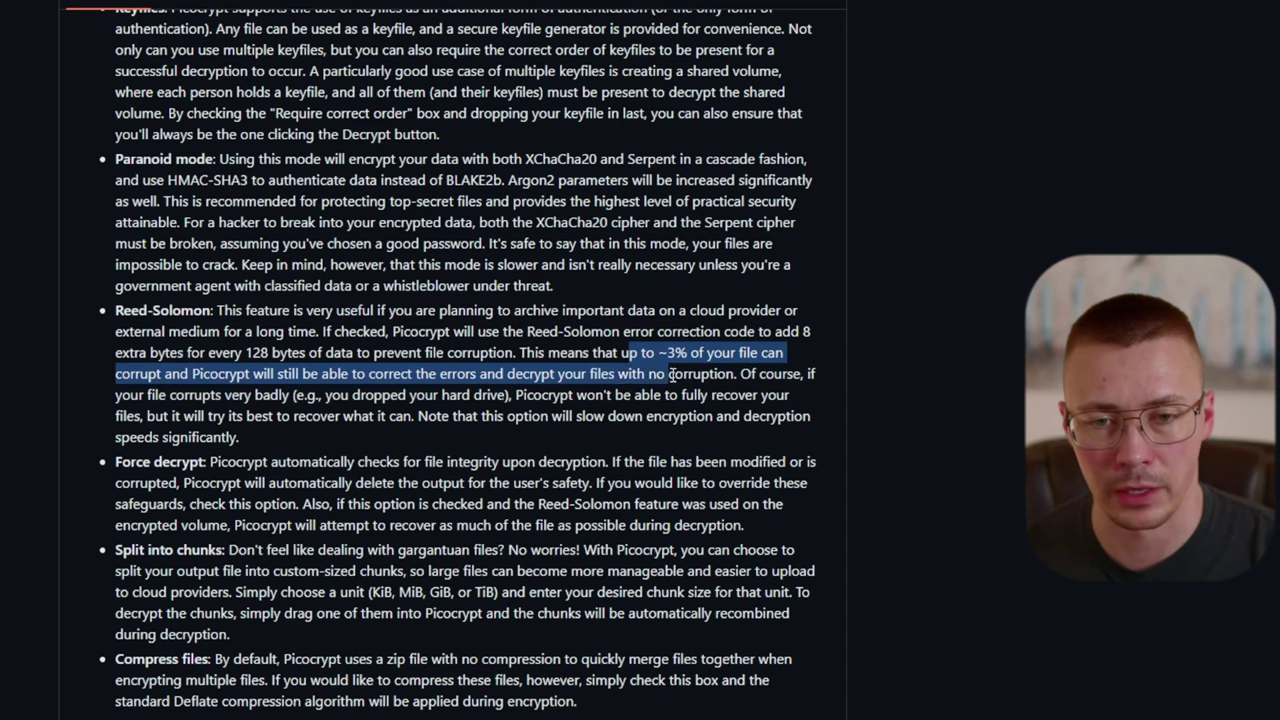
left_click(440, 396)
left_click_drag(220, 395, 522, 393)
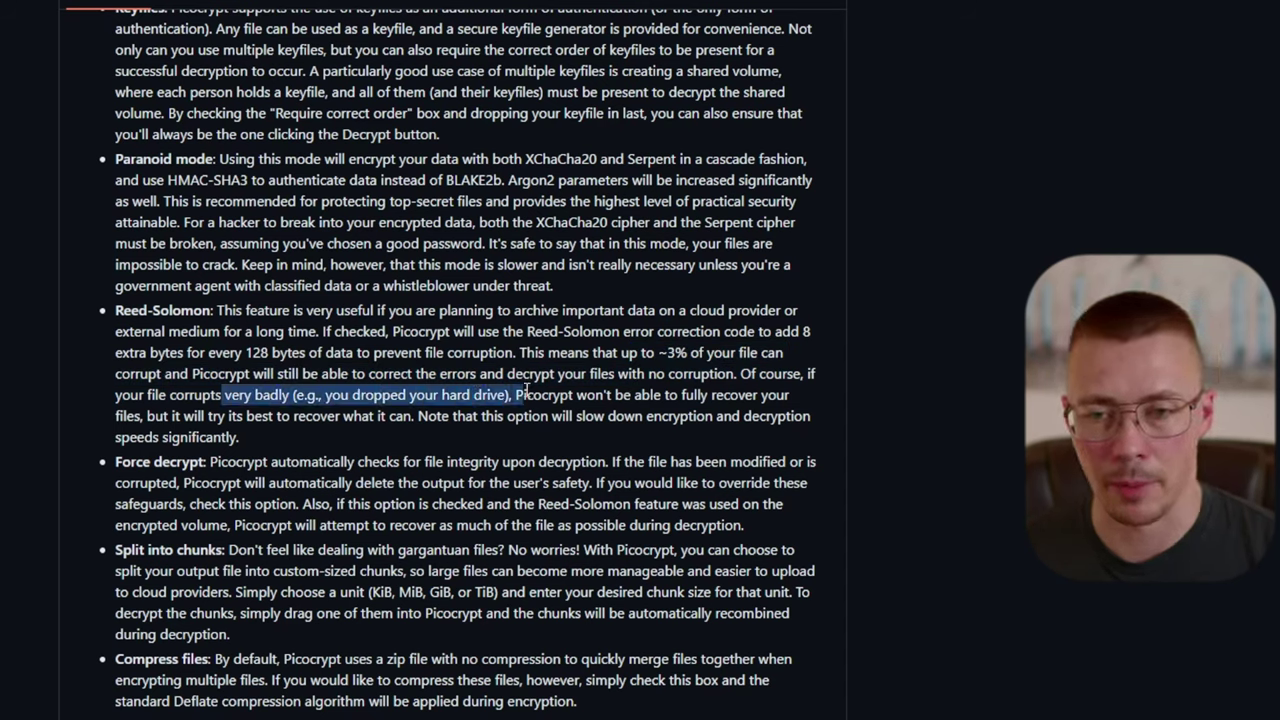
left_click(457, 358)
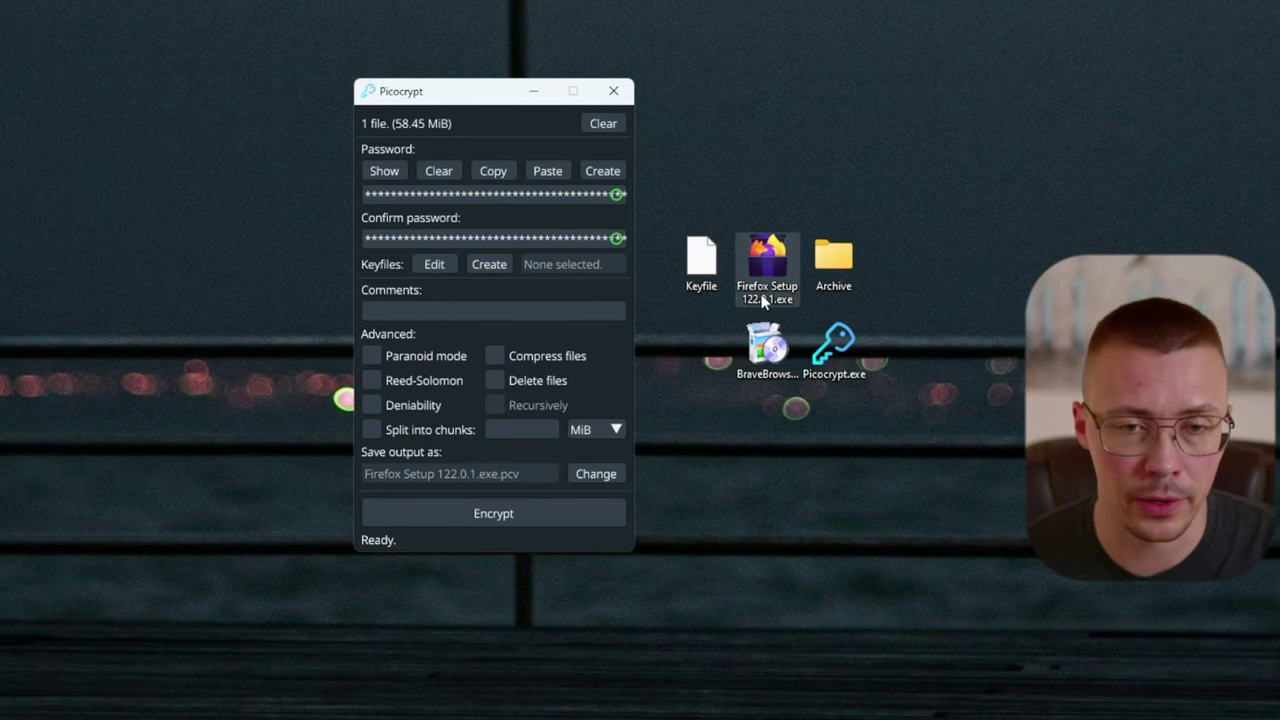
Move the Firefox installer above the keyfile on the desktop, and encrypt the loaded file with Deniability enabled.
left_click_drag(774, 296, 707, 193)
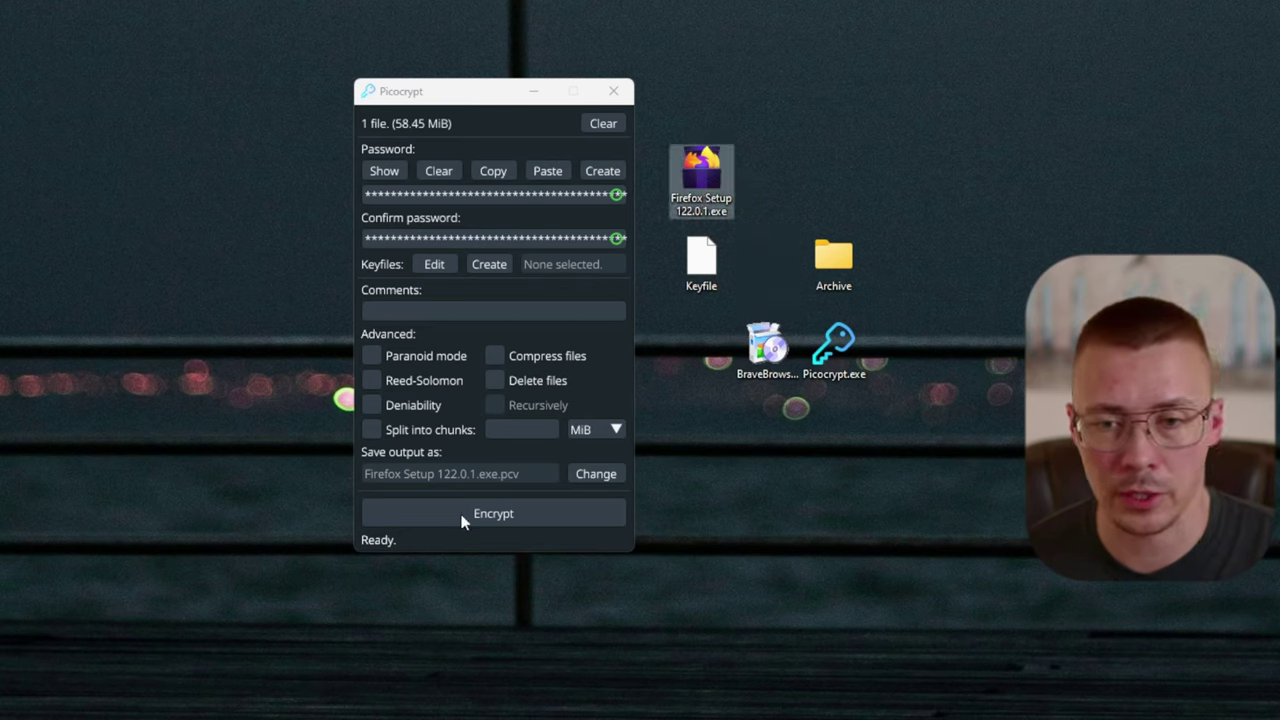
left_click(390, 410)
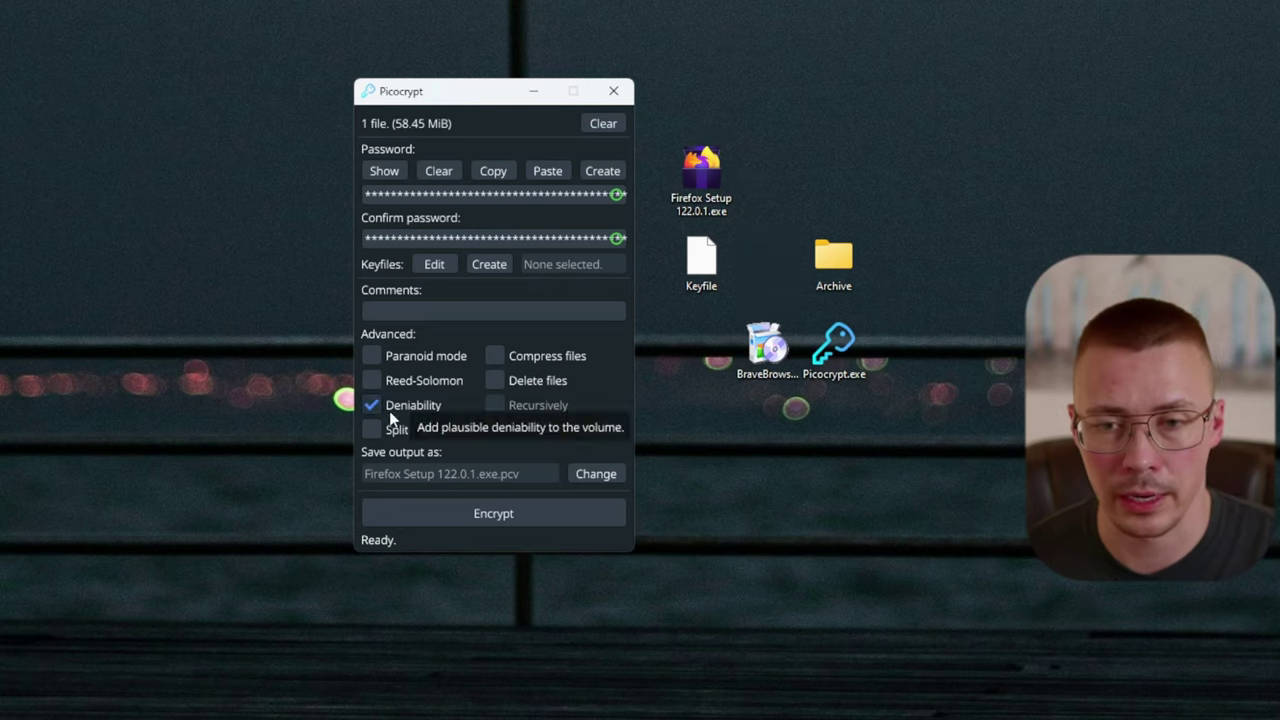
left_click(519, 512)
Rename the encrypted .pcv file on the desktop to Firefox Setup 122.0.1.jpg, accepting the extension change.
mouse_move(706, 396)
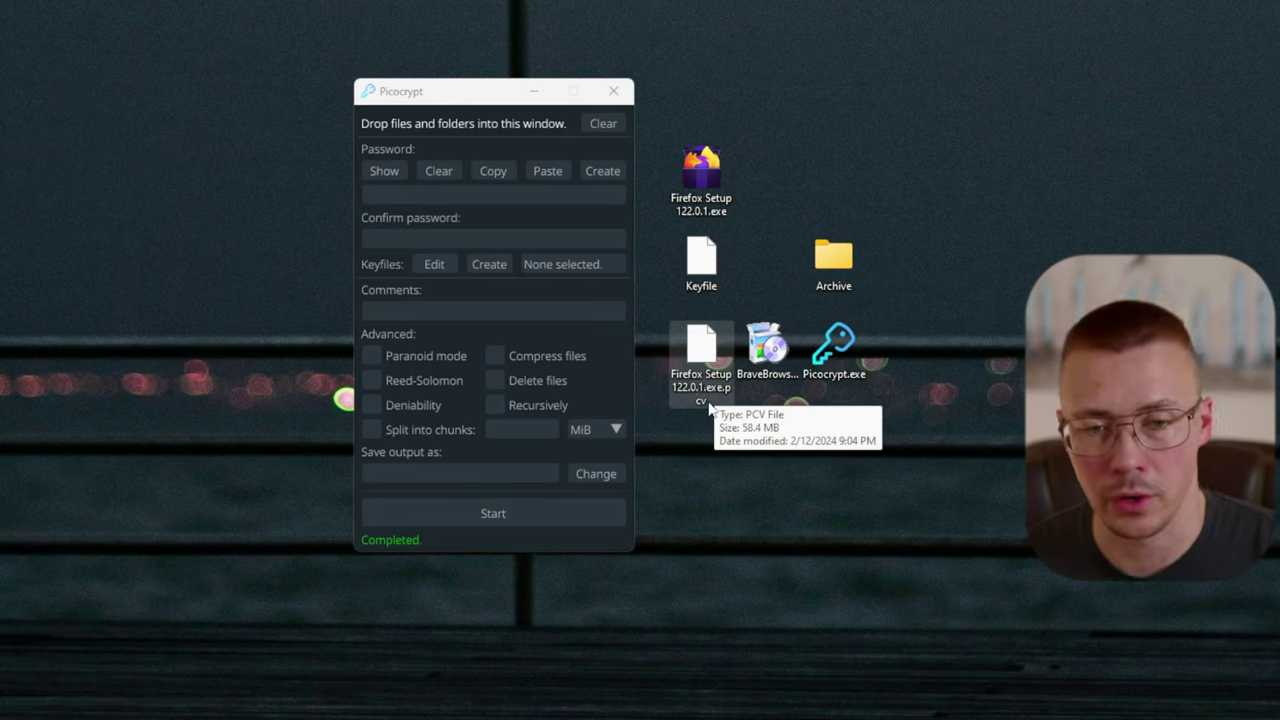
left_click(708, 401)
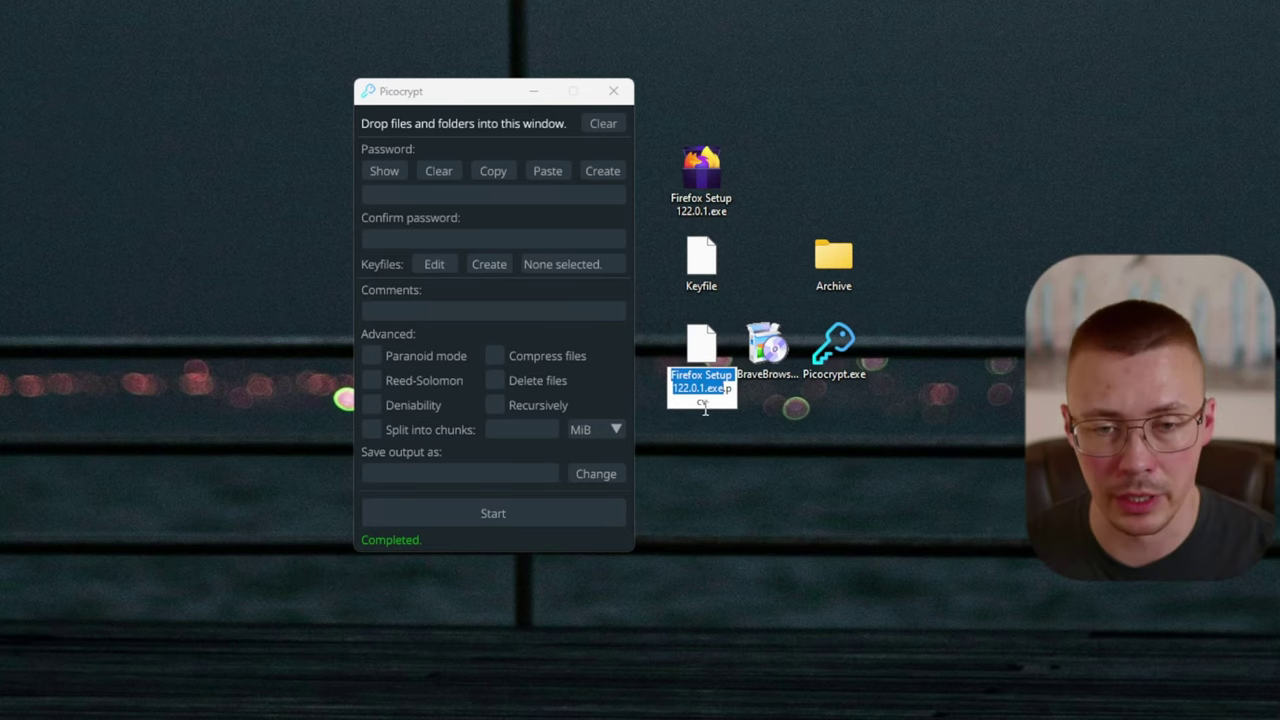
left_click_drag(708, 401, 706, 368)
key("Return")
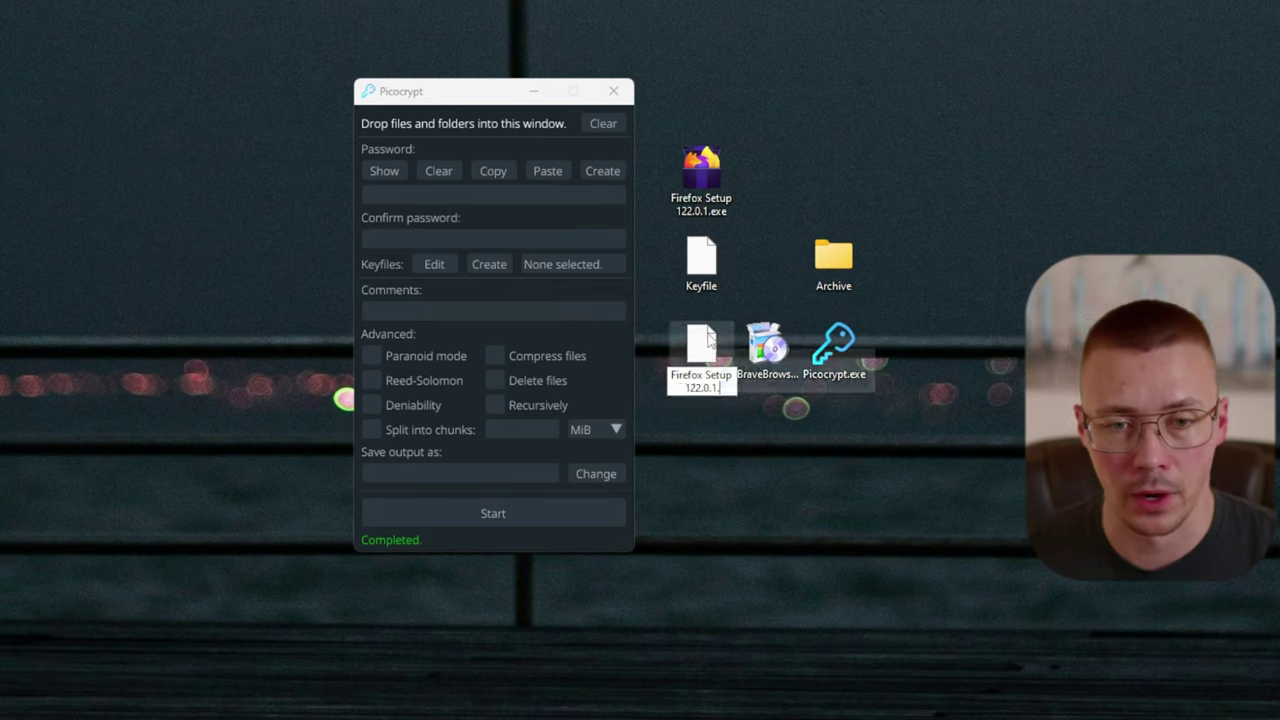
type(".jpg")
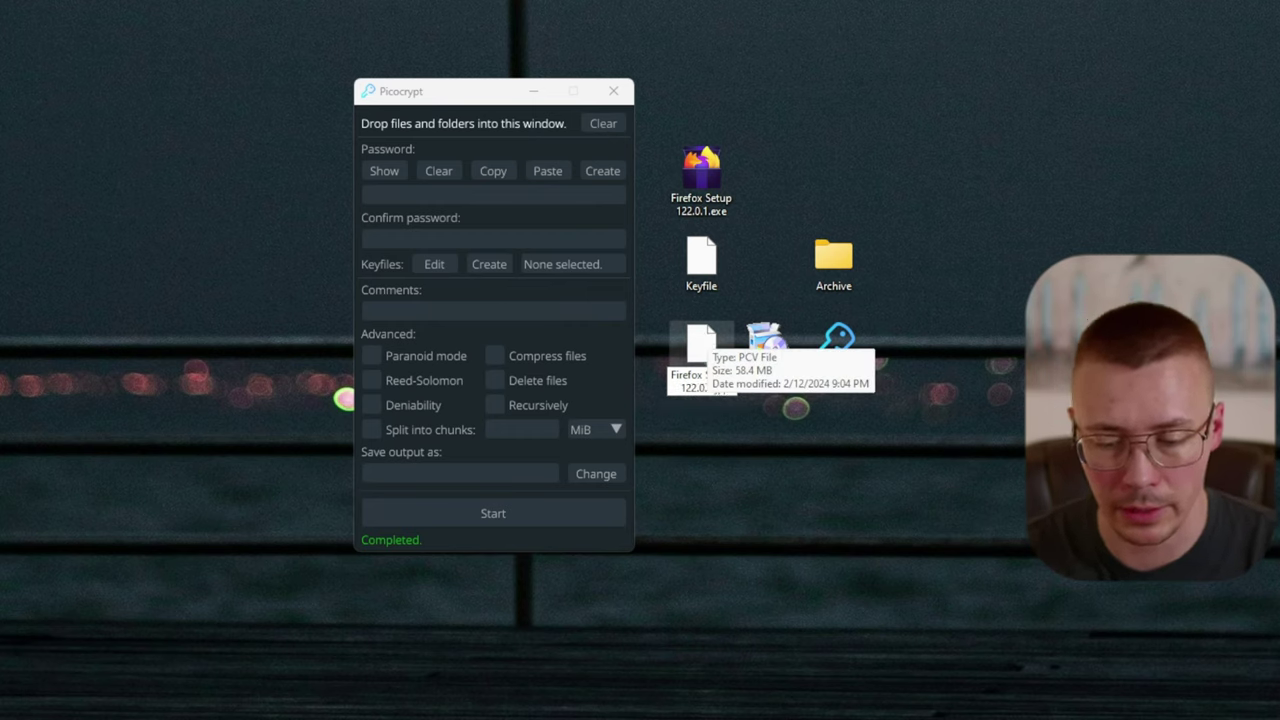
key("Return")
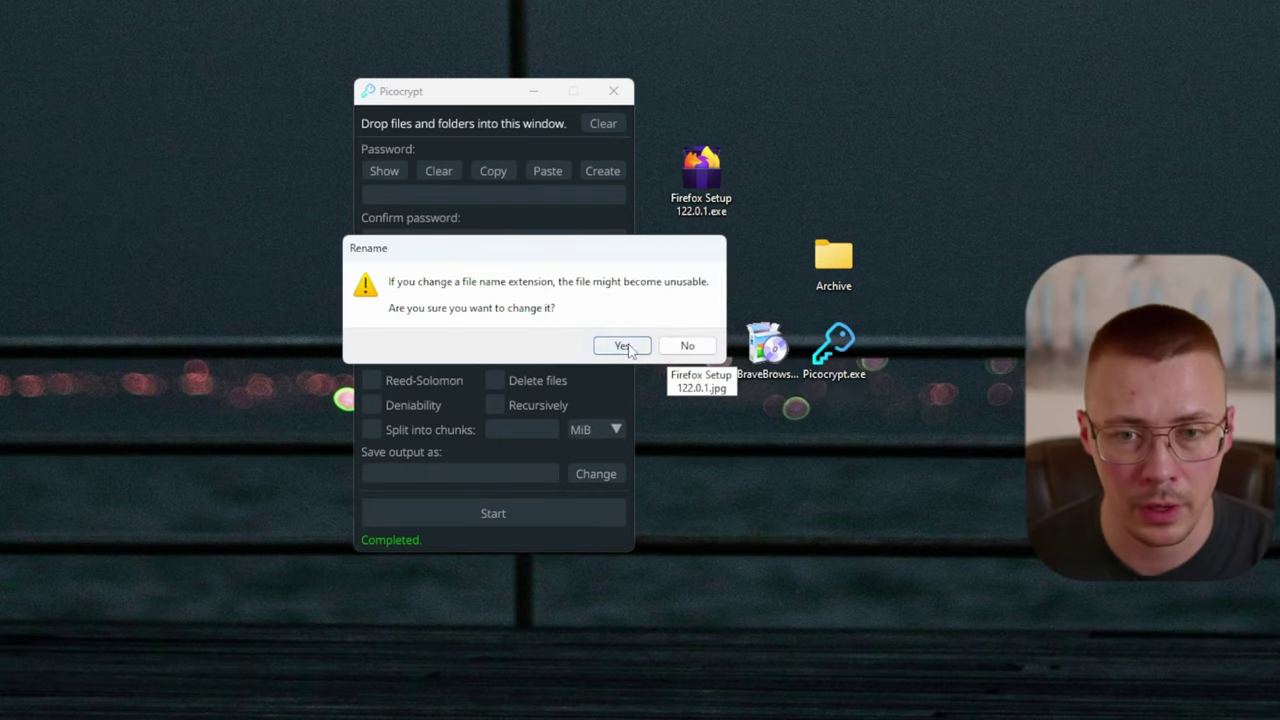
left_click(621, 344)
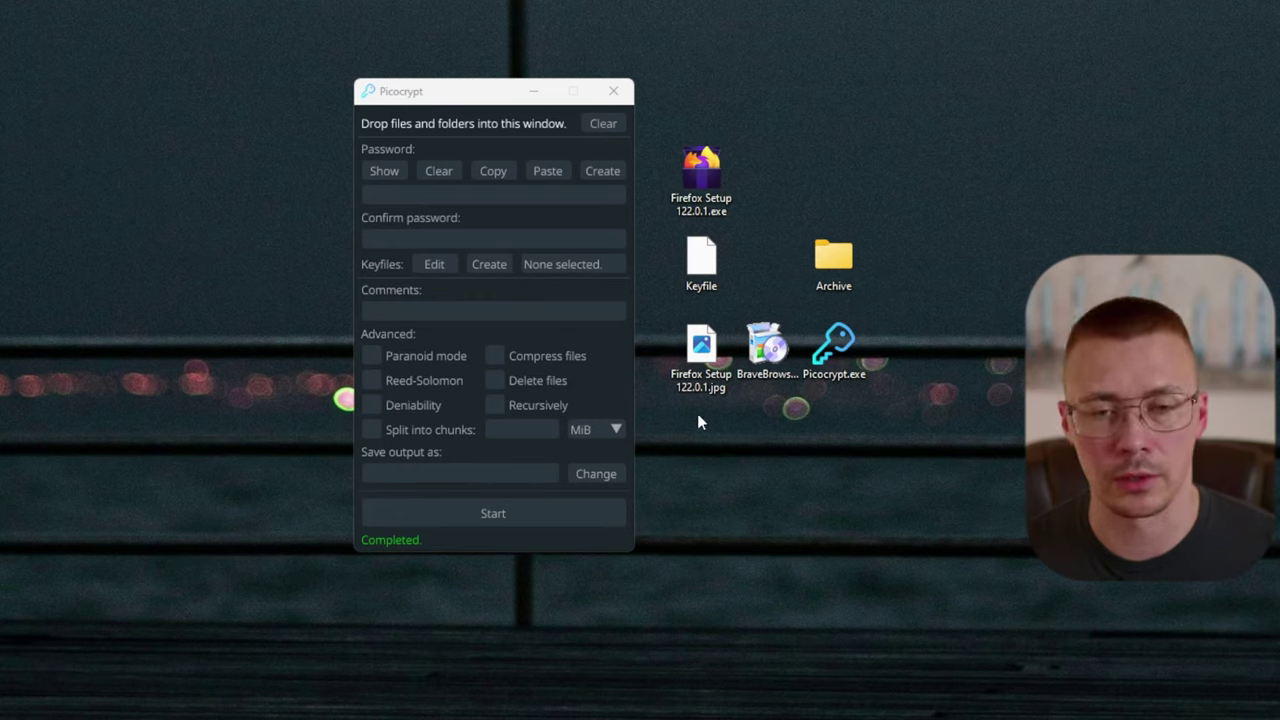
mouse_move(700, 391)
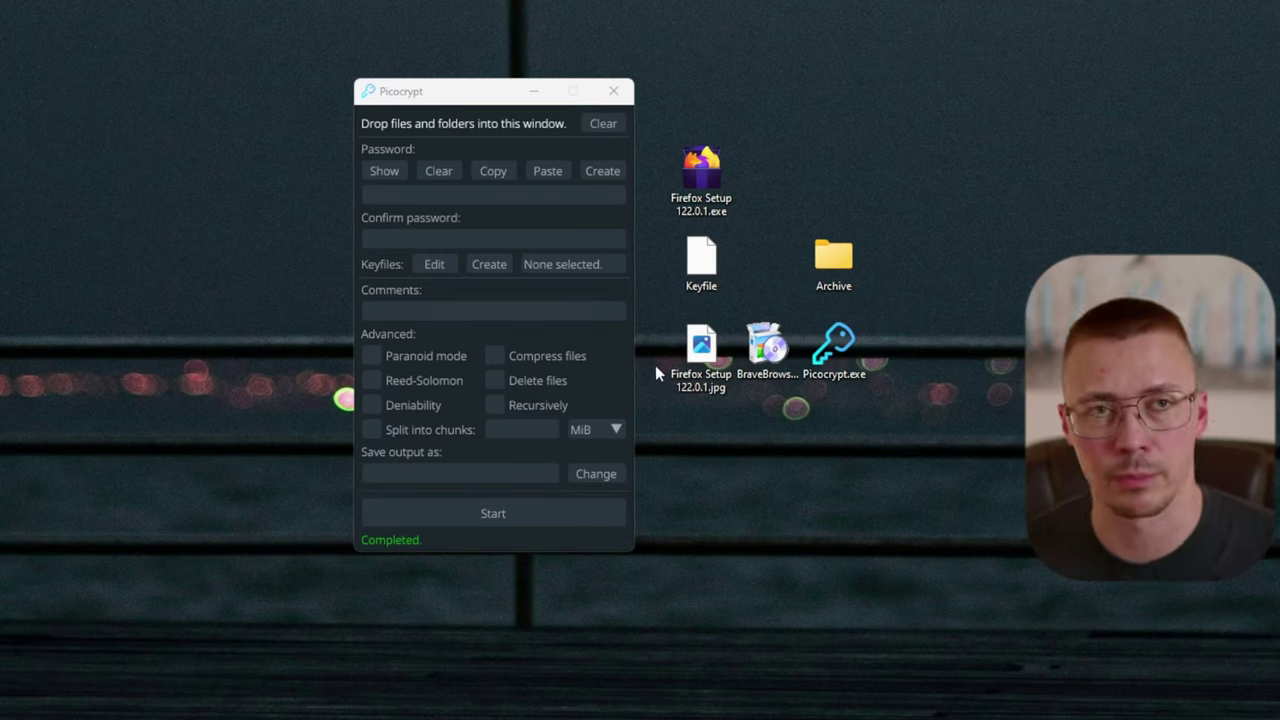
left_click(712, 388)
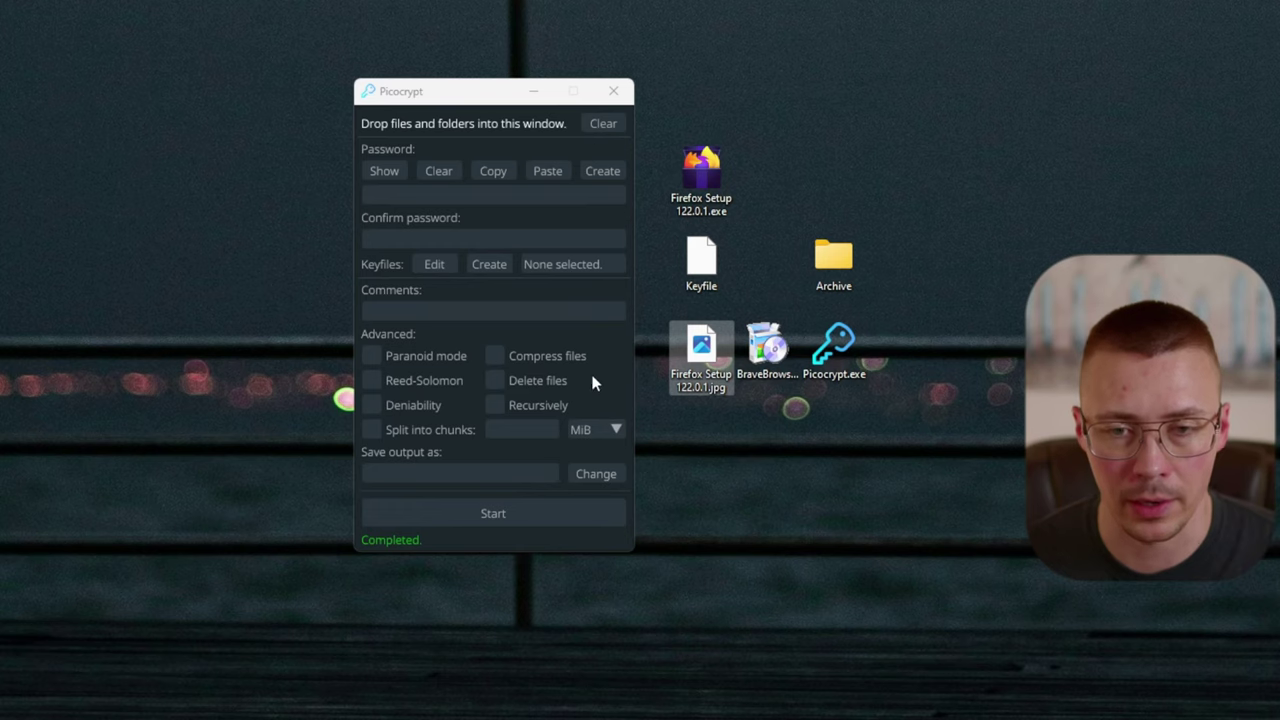
left_click(652, 413)
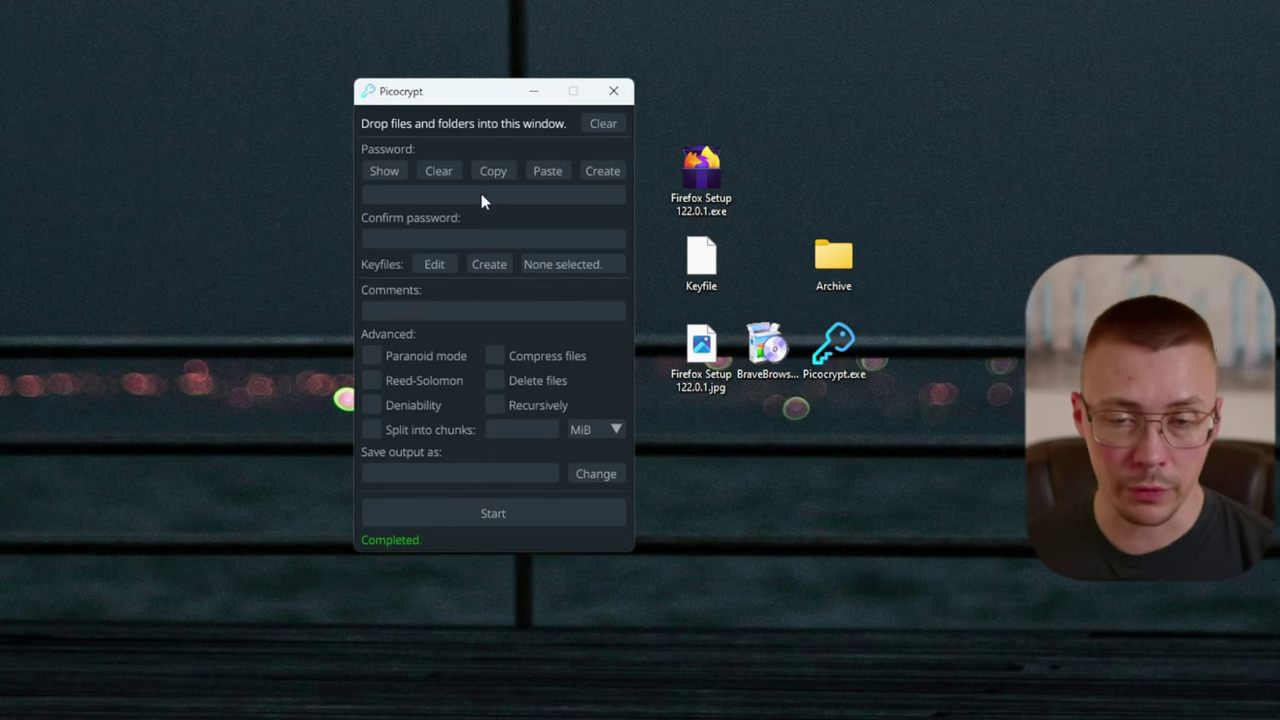
Load the Firefox installer into Picocrypt and fill both password fields with a generated 32-character password using all character types.
left_click_drag(701, 178, 540, 160)
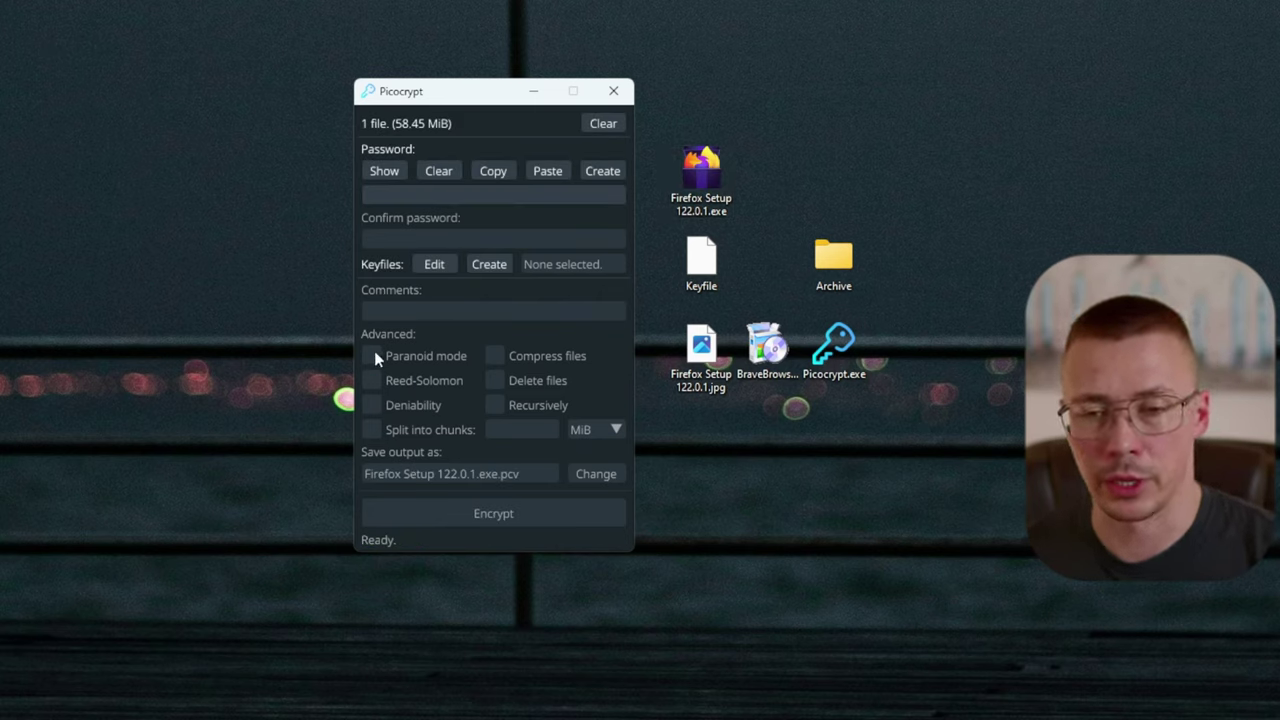
left_click(602, 171)
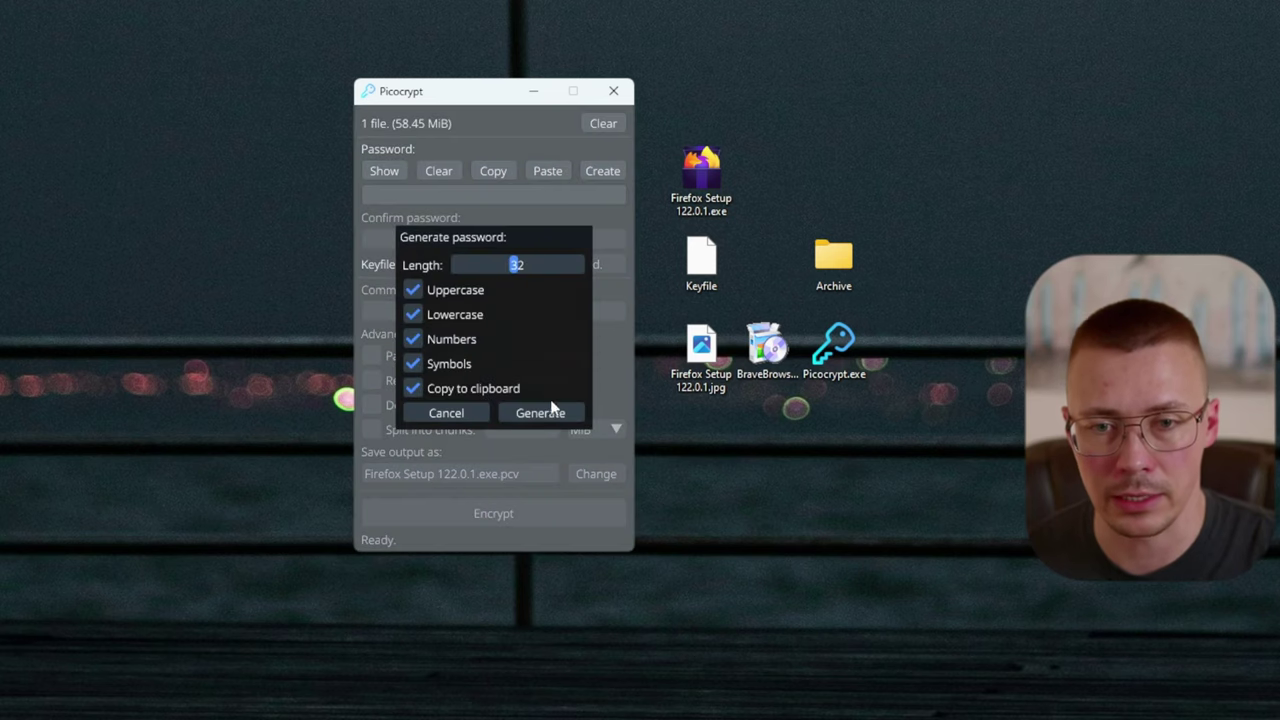
left_click(546, 411)
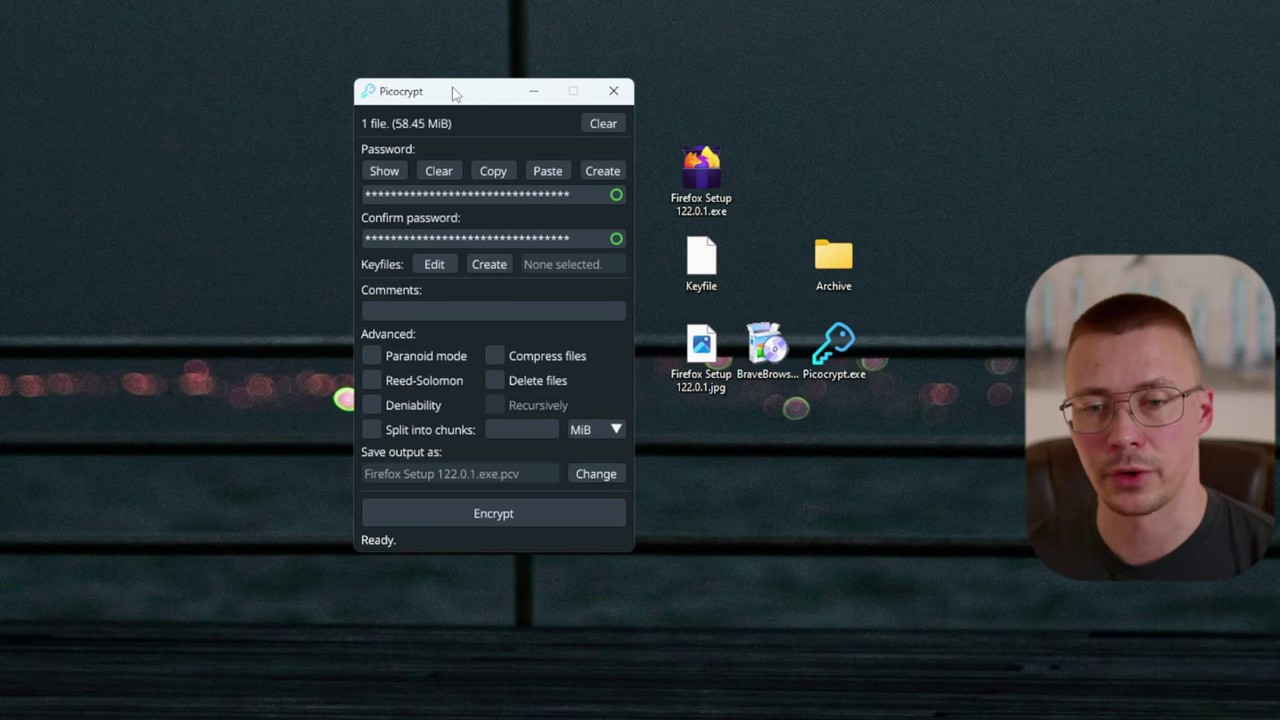
left_click_drag(452, 93, 397, 97)
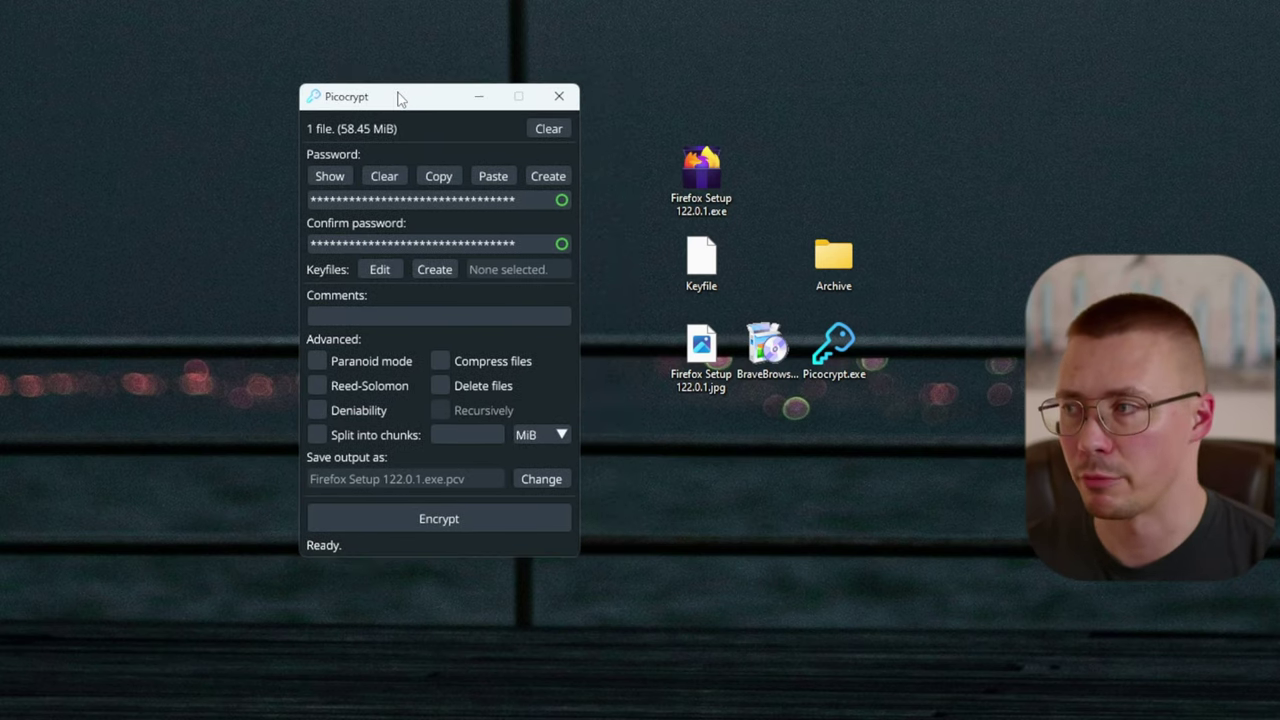